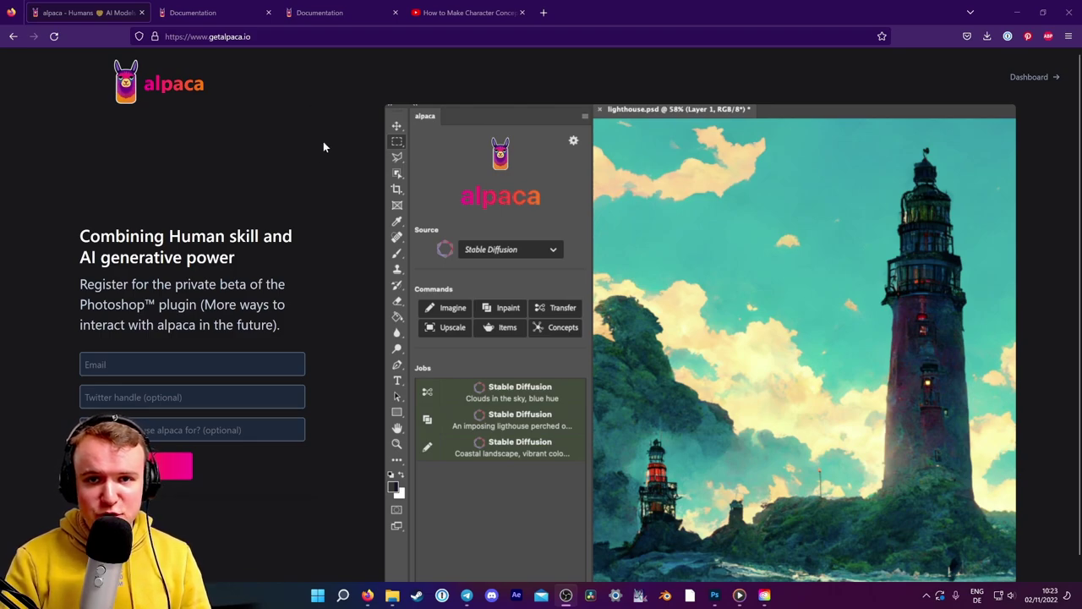
Step: Skim the character concept art tutorial video, then return to the alpaca website
click(466, 13)
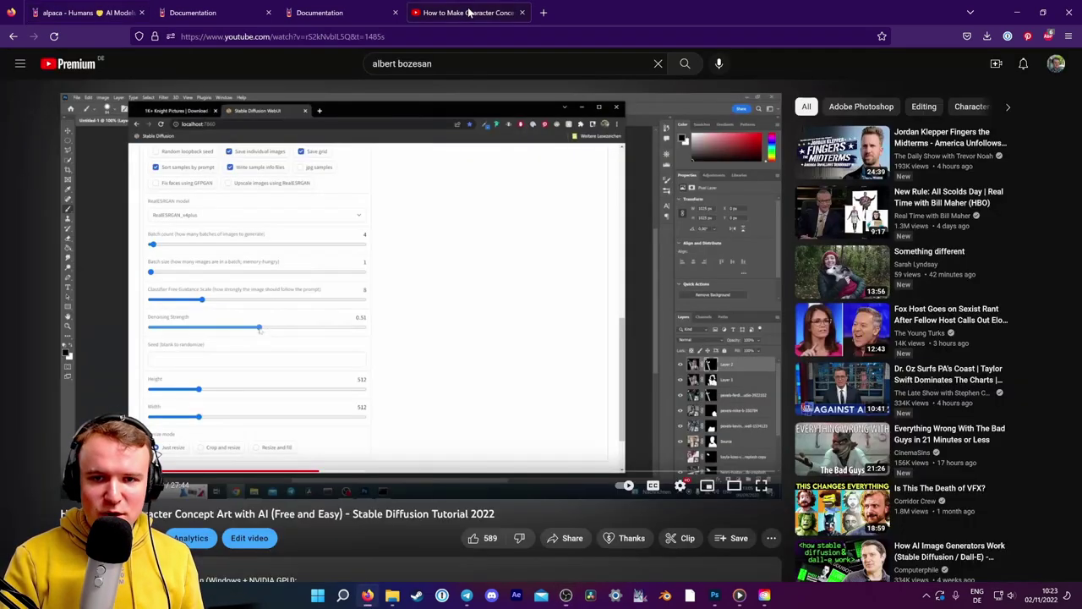
click(322, 429)
mouse_move(328, 471)
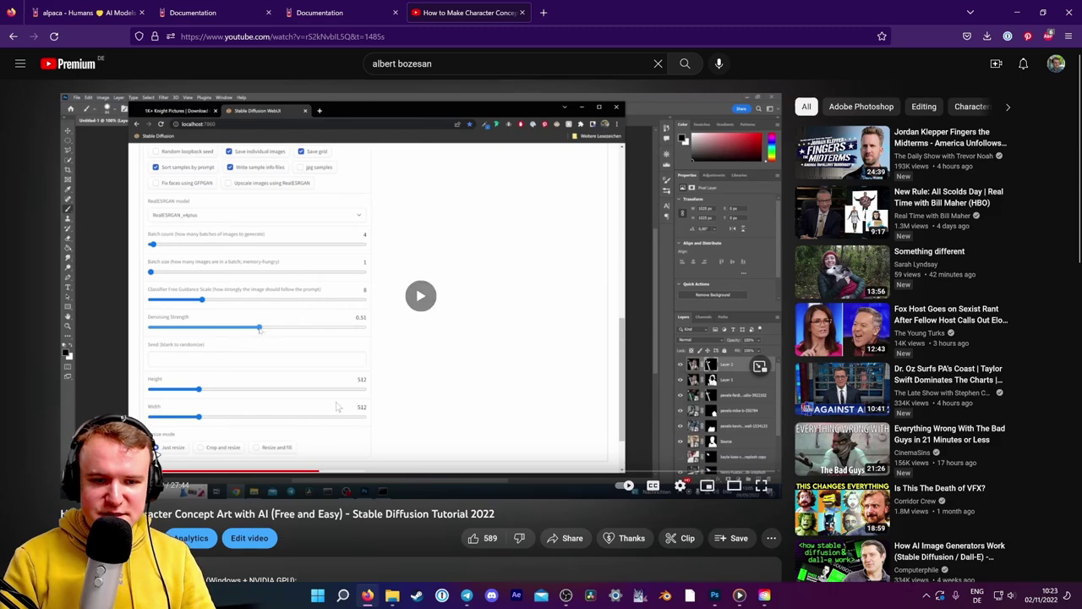
click(328, 472)
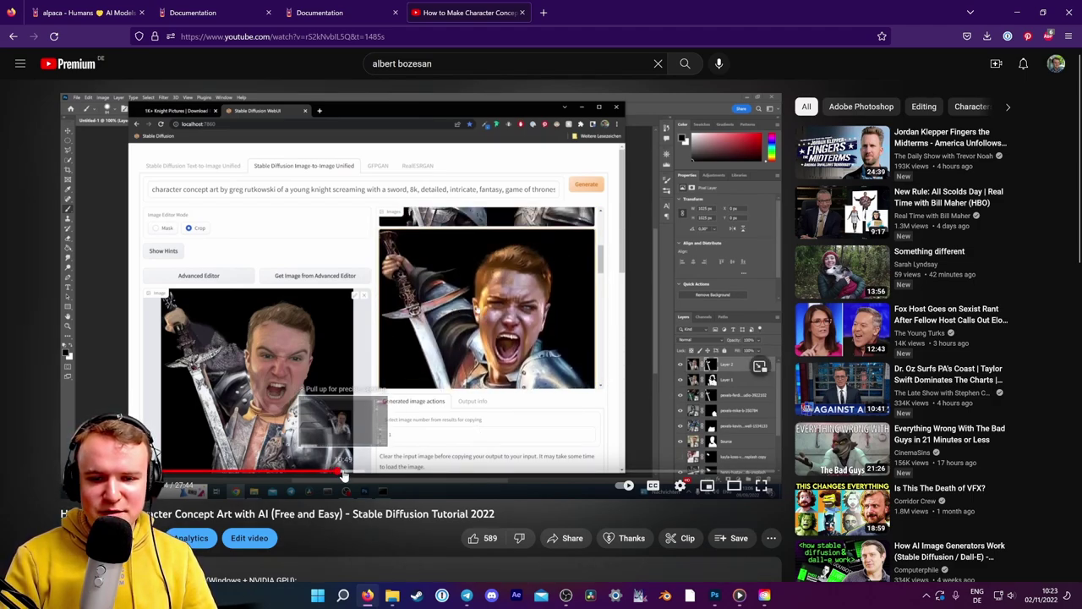
click(345, 473)
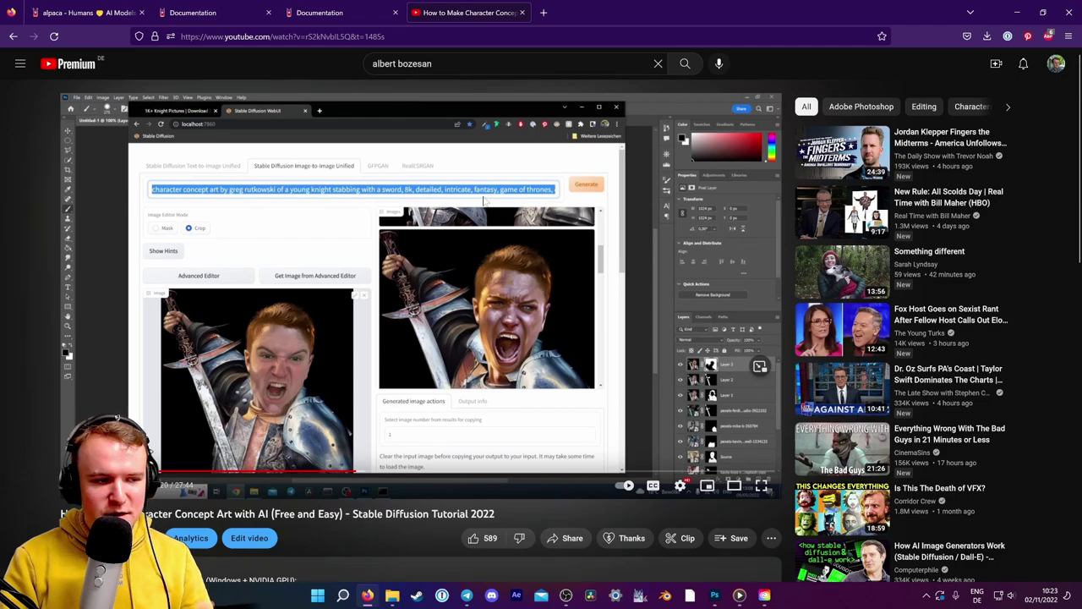
click(453, 219)
key(ctrl+1)
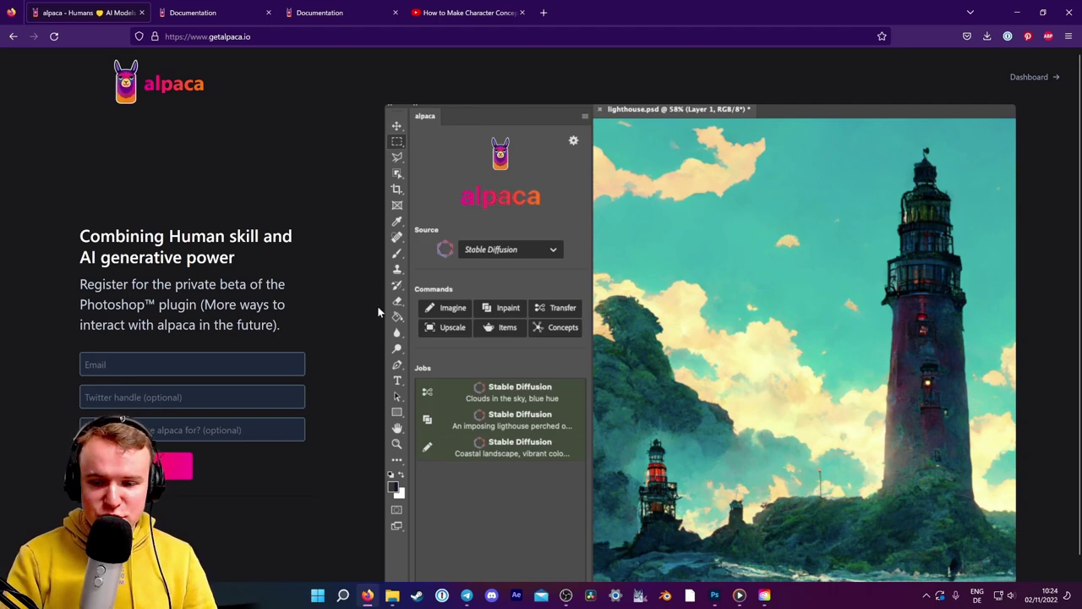
Step: Create a 1024×1024 transparent document and dock the alpaca panel beside the canvas
click(714, 594)
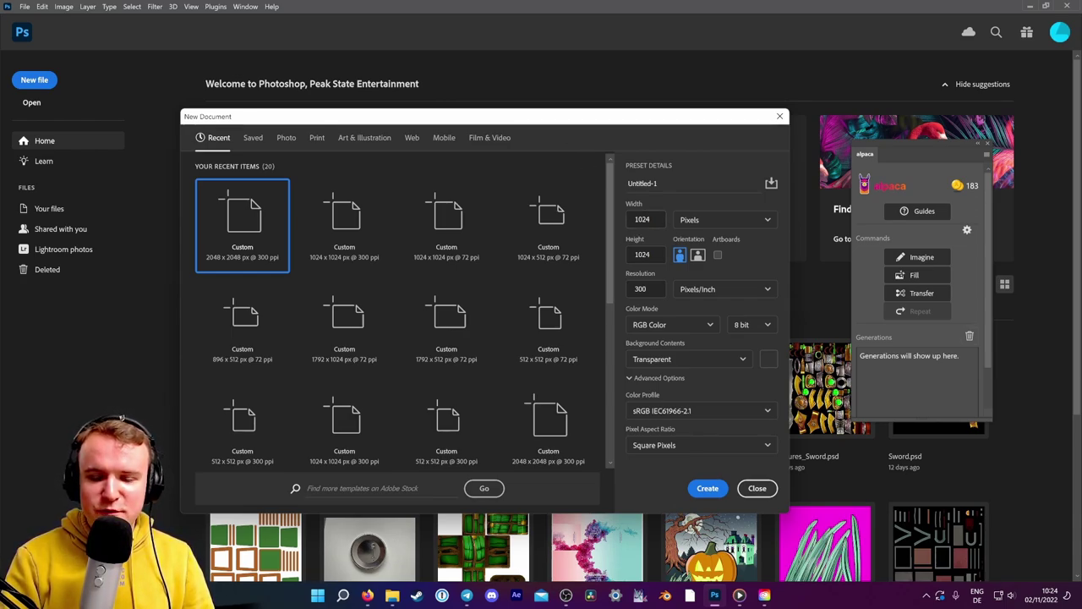
click(707, 488)
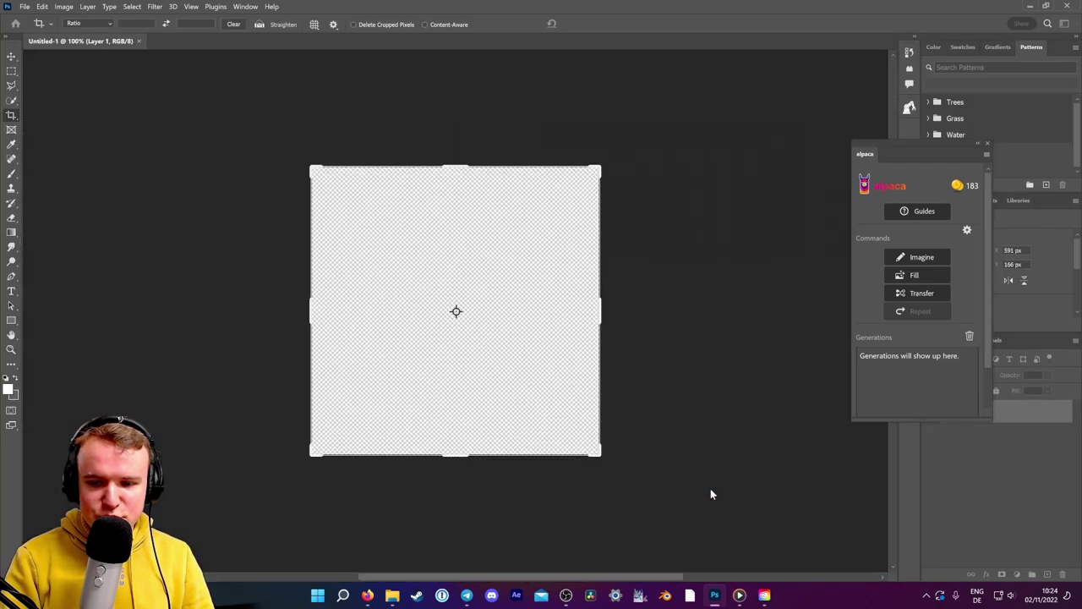
key(v)
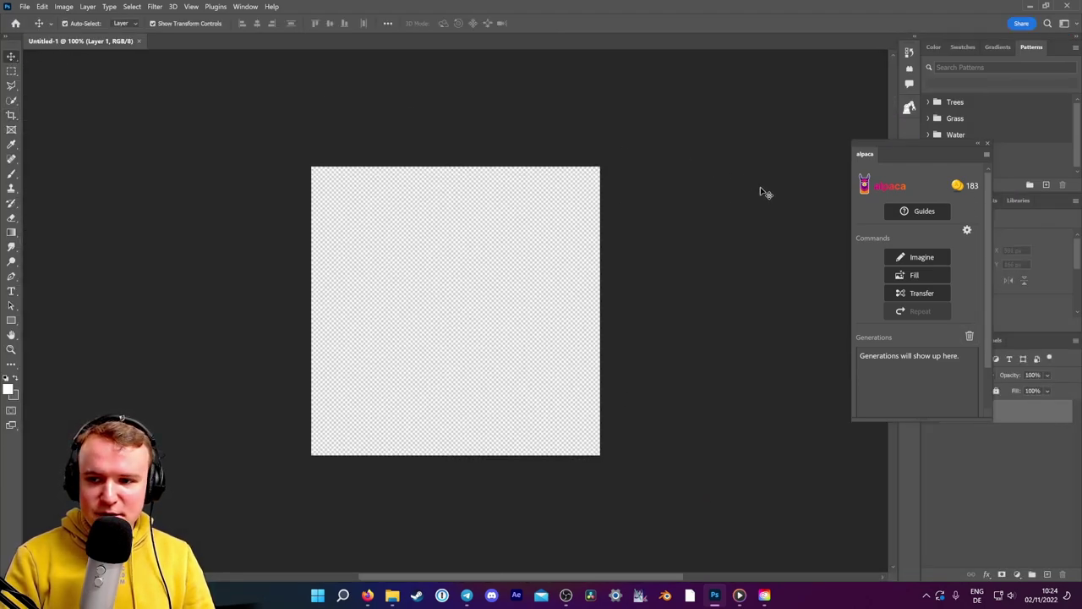
drag(900, 146, 737, 123)
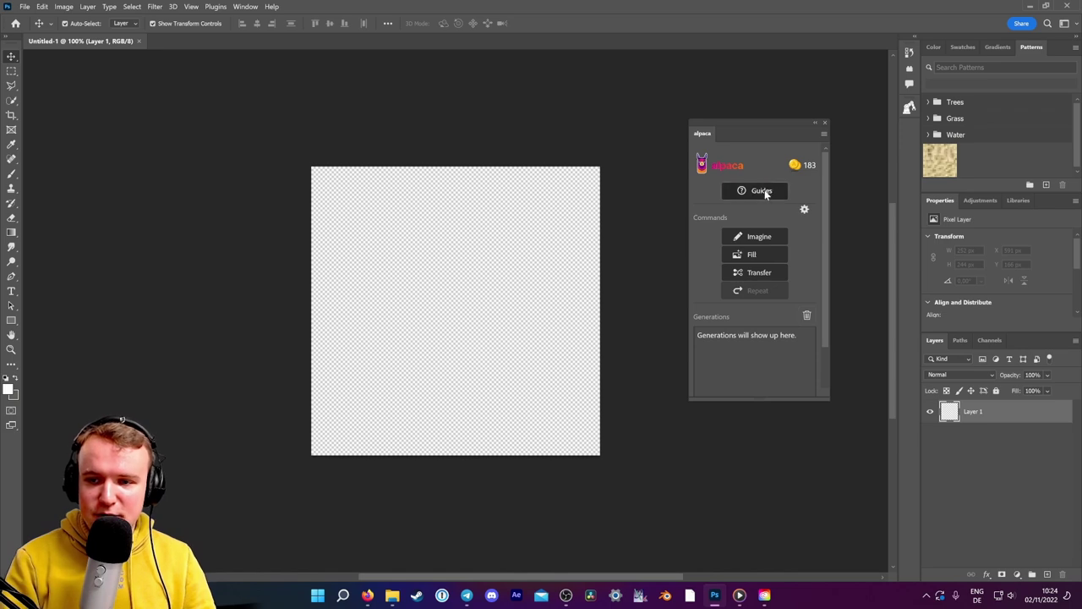
Step: Open and browse the Alpaca Help & Guides docs in Firefox, then return to Photoshop
click(760, 192)
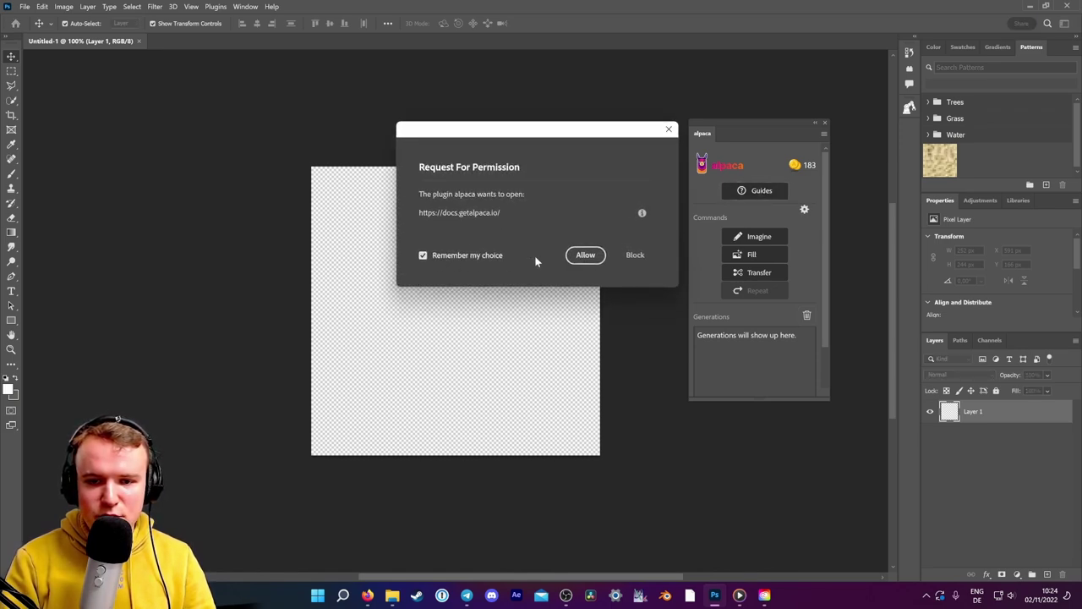
click(585, 254)
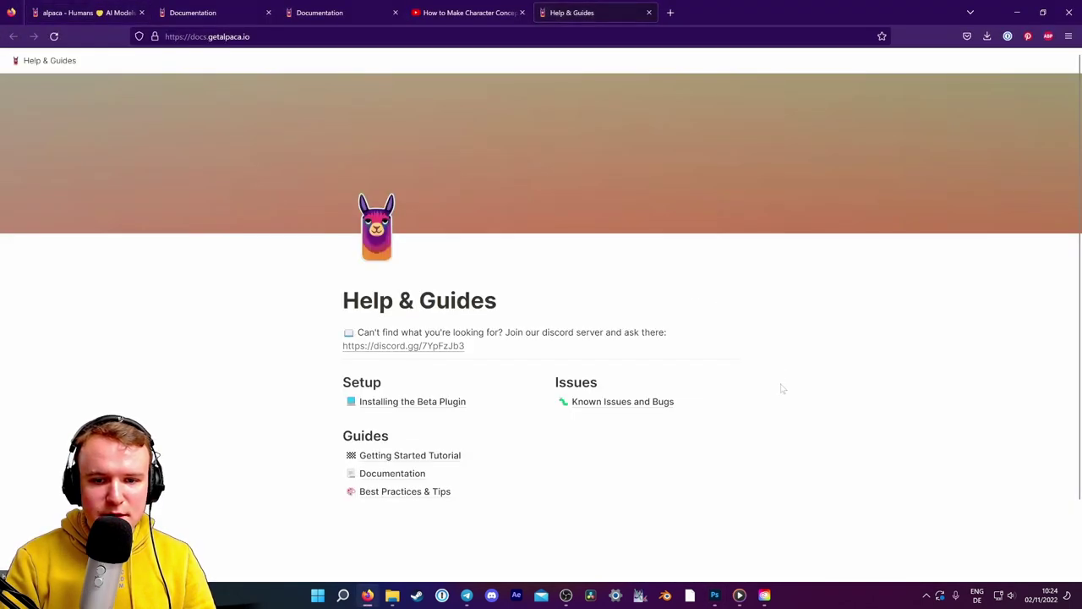
scroll(539, 377, down, 2)
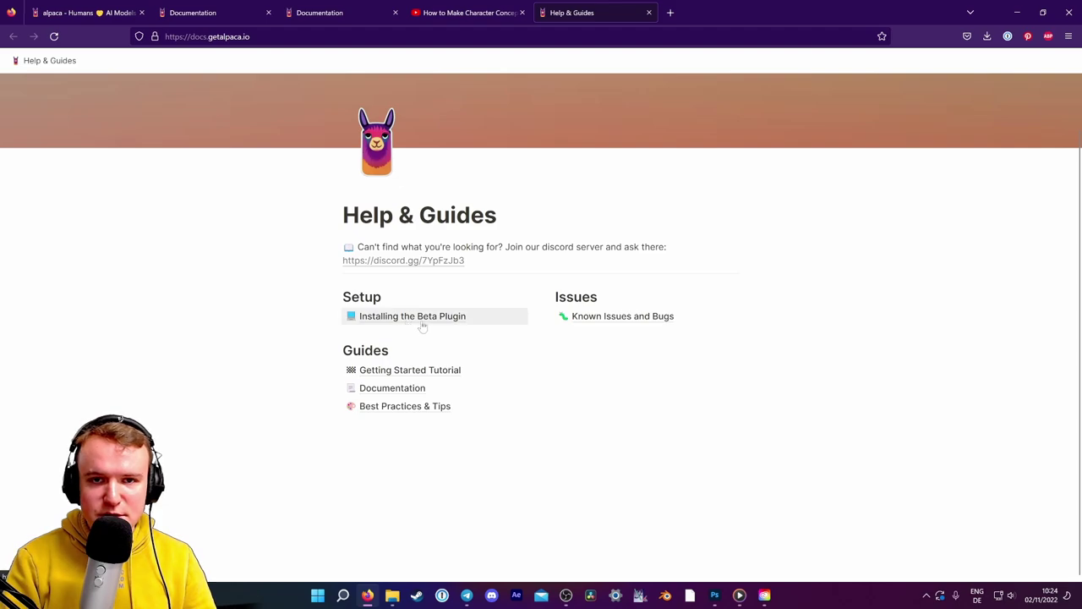
click(714, 595)
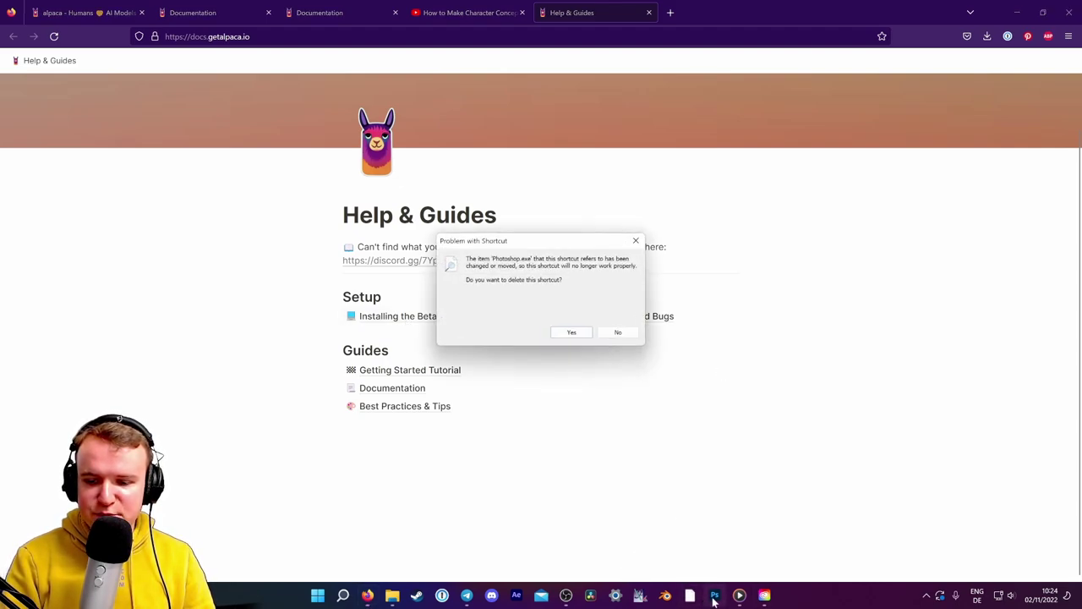
click(692, 520)
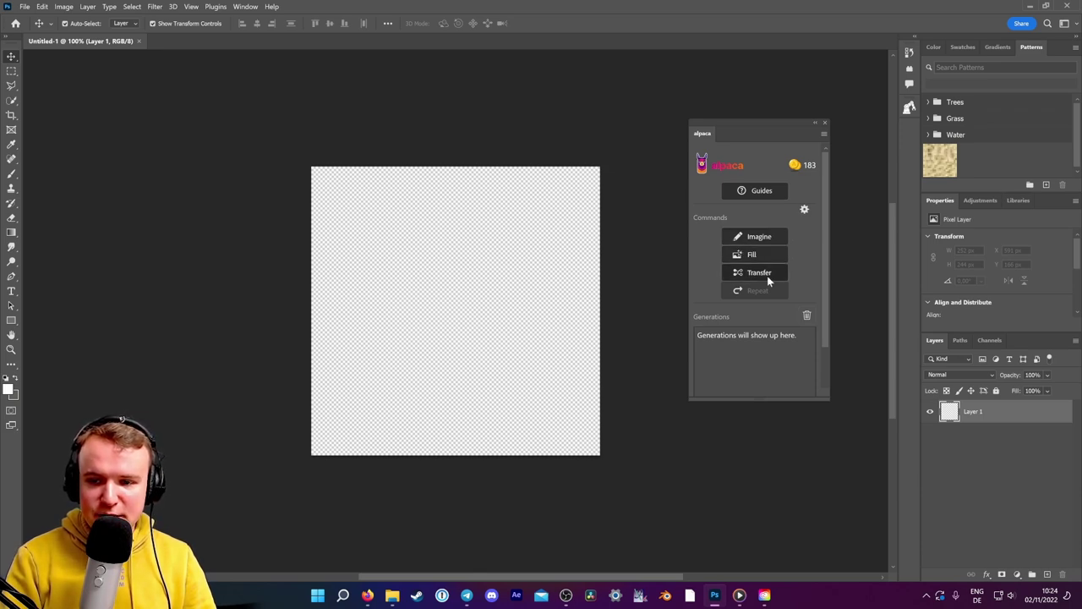
Step: Start a new alpaca Imagine generation using the Matte Painting template
click(777, 238)
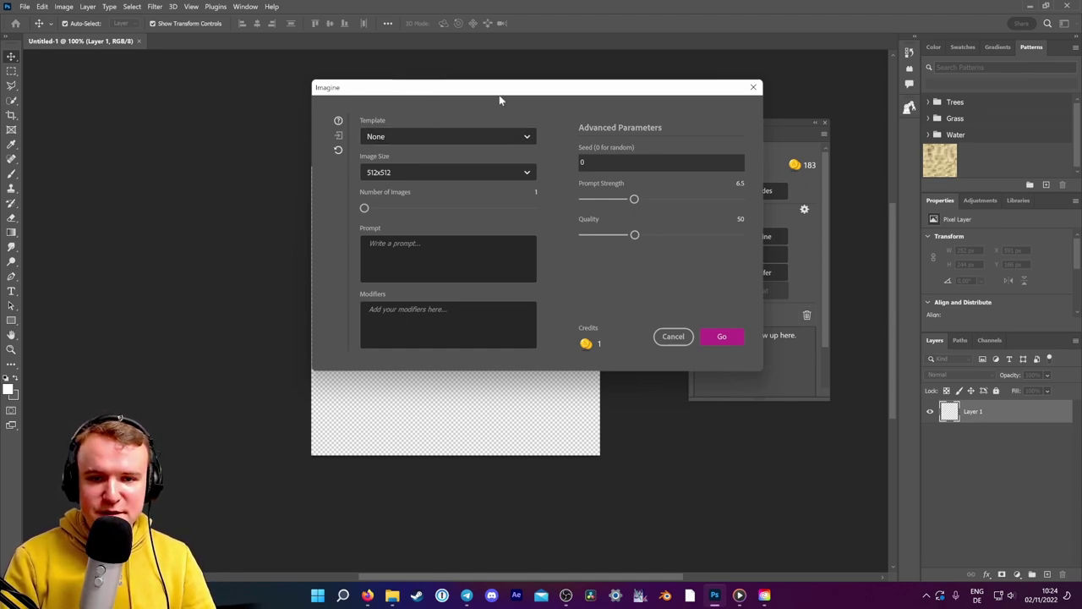
drag(499, 100, 696, 139)
click(591, 178)
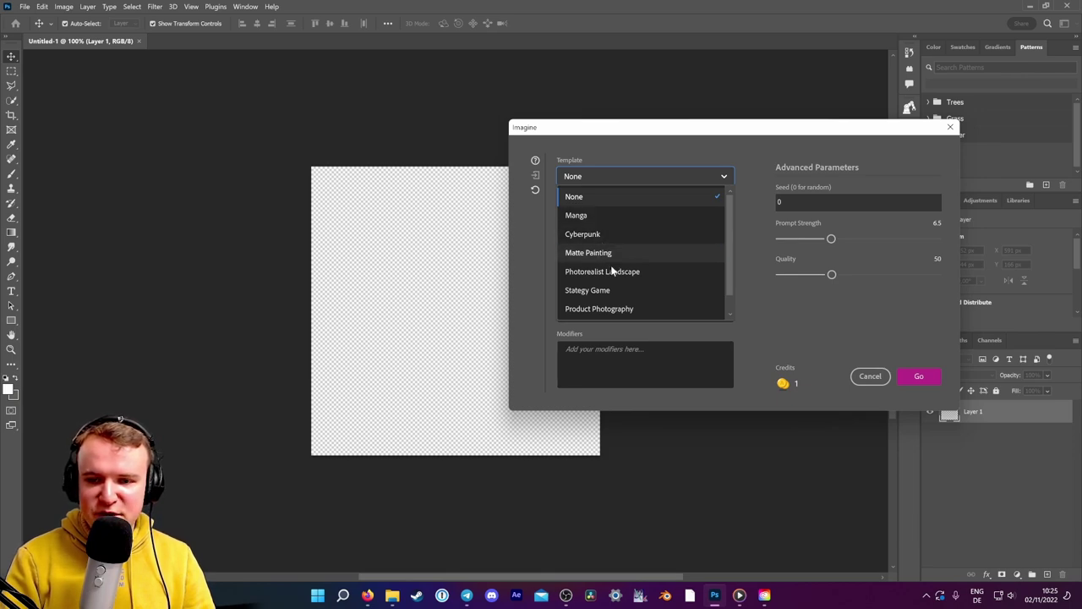
scroll(612, 268, down, 1)
scroll(615, 301, up, 1)
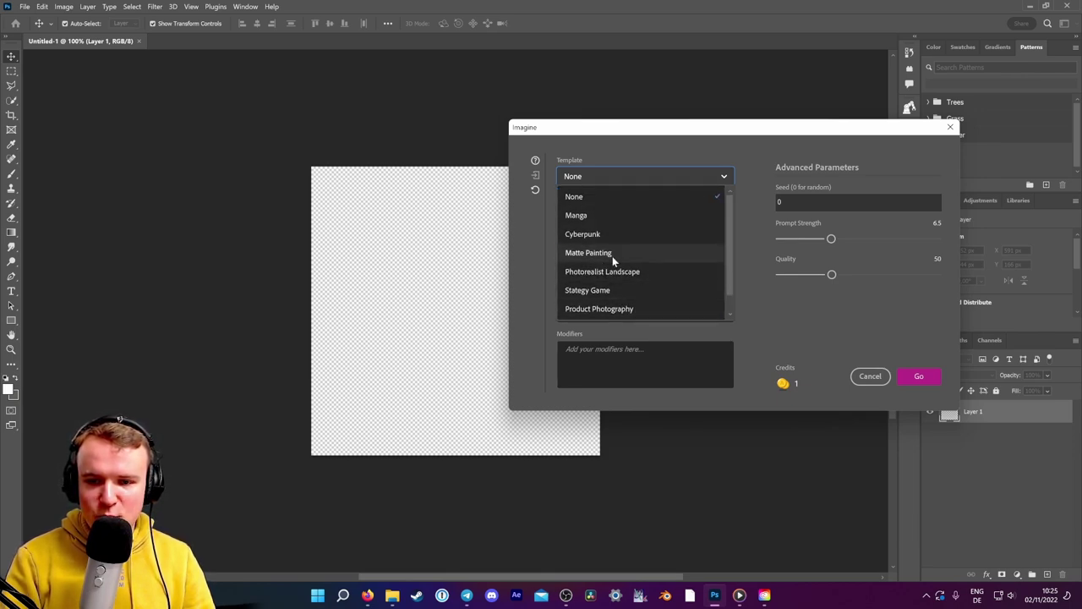
click(612, 254)
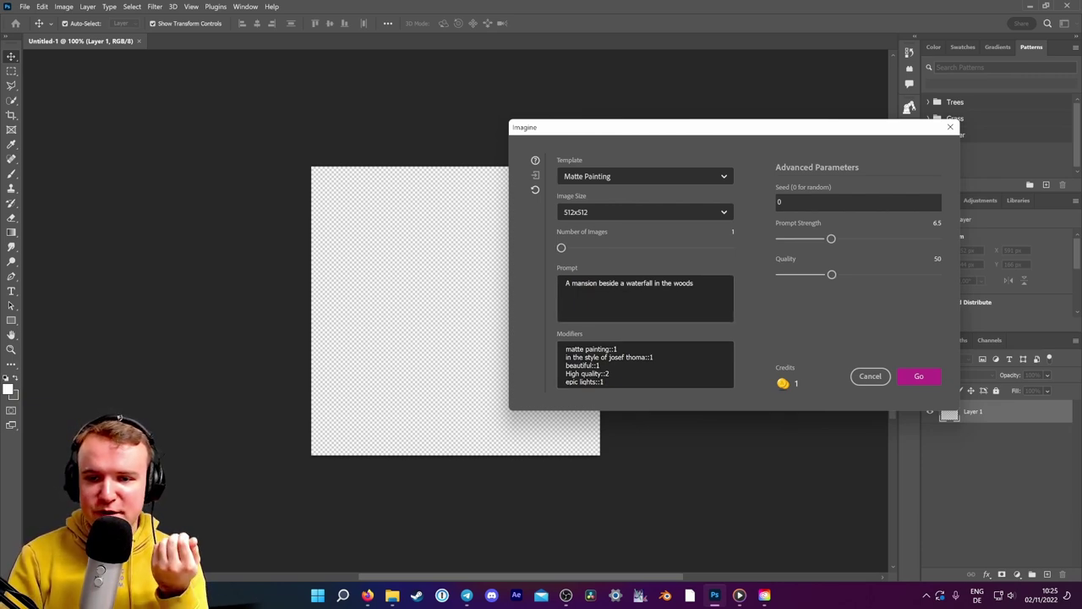
Step: Replace the prompt with 'a castle on a green hill with storm clouds above'
drag(693, 283, 565, 284)
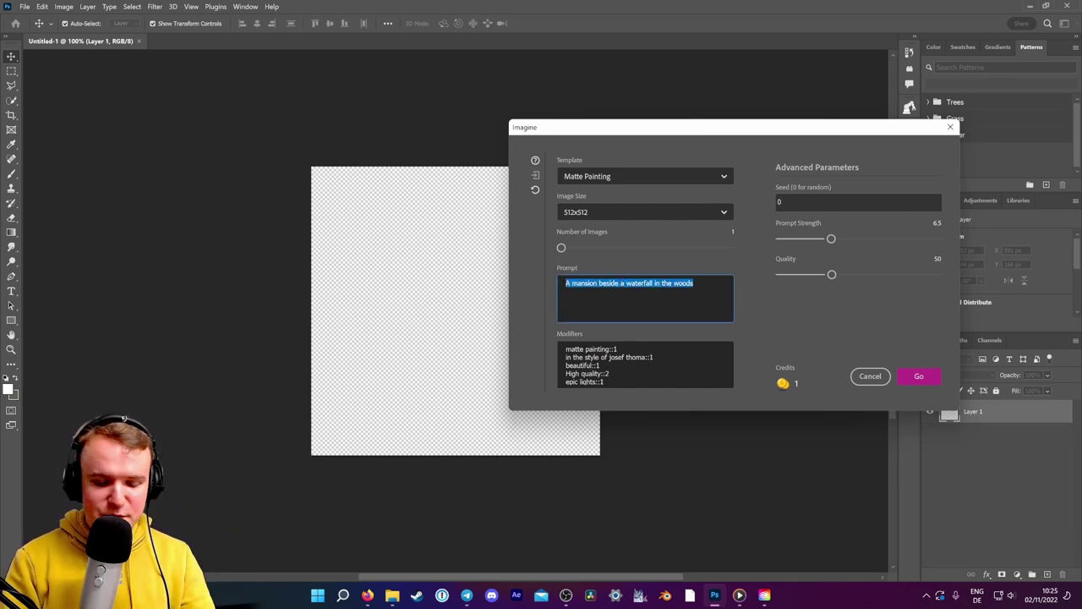
text(a castle)
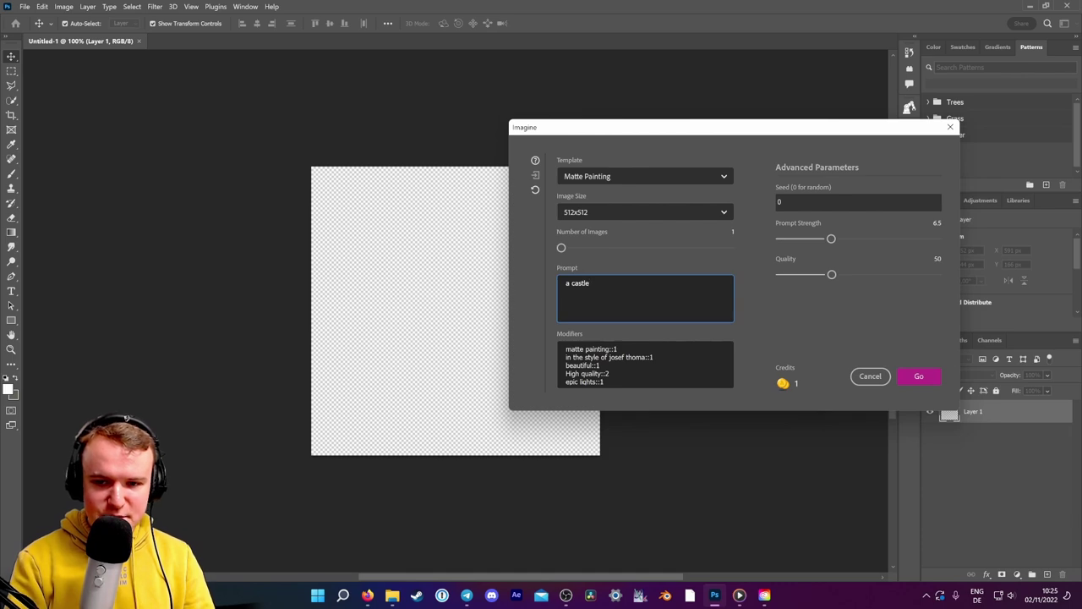
text(  g)
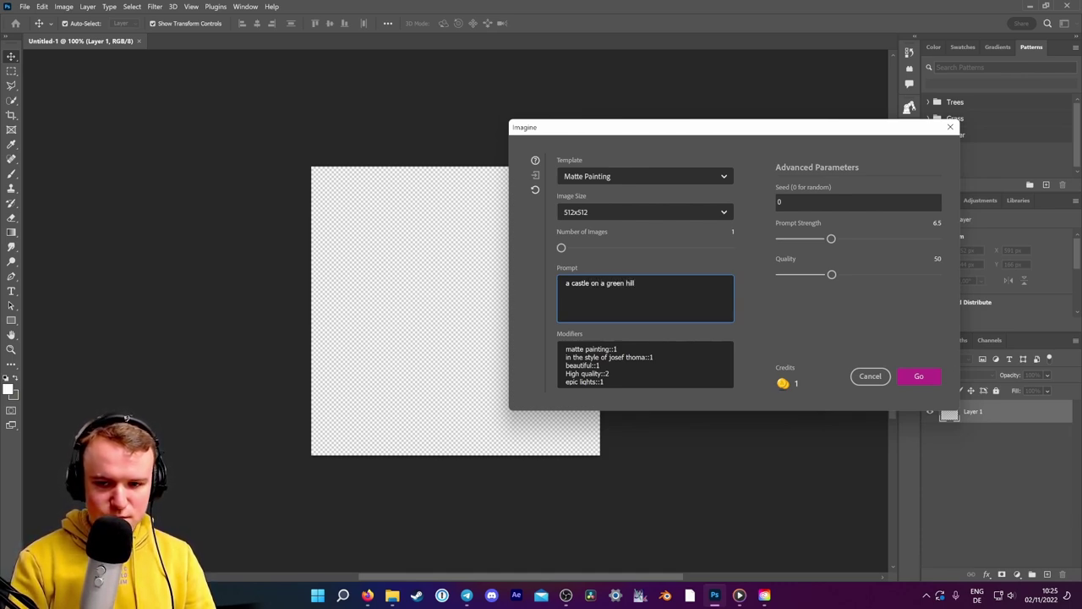
text( with stor)
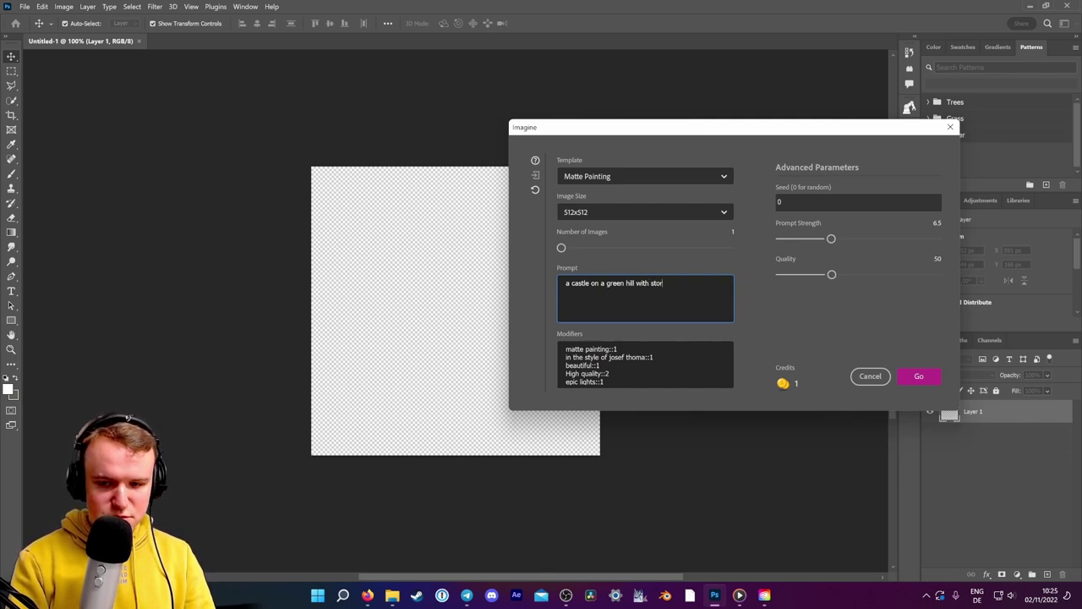
text(m clouds above)
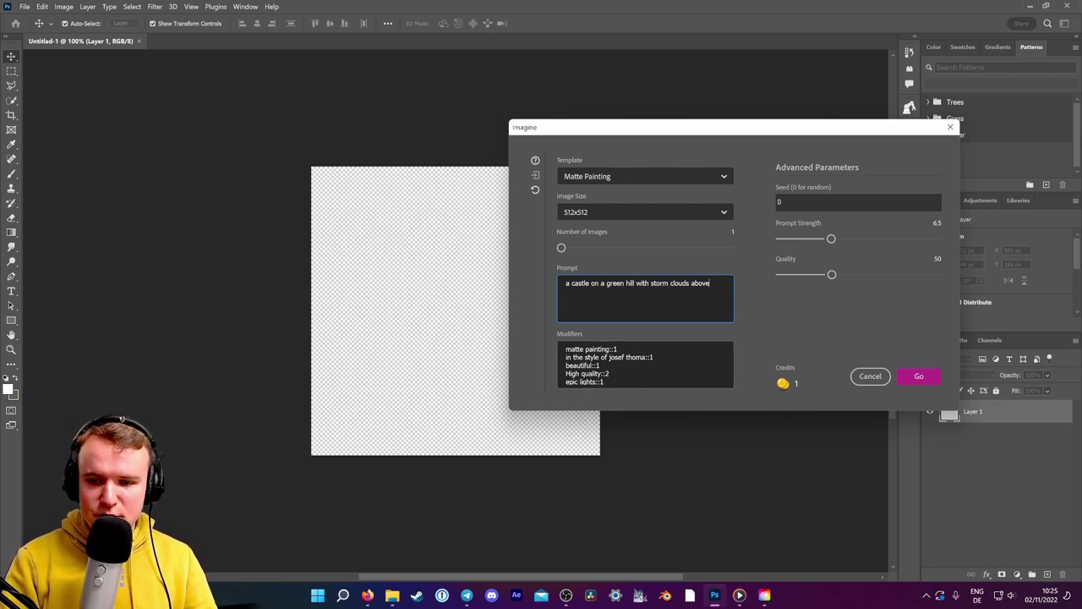
key(Tab)
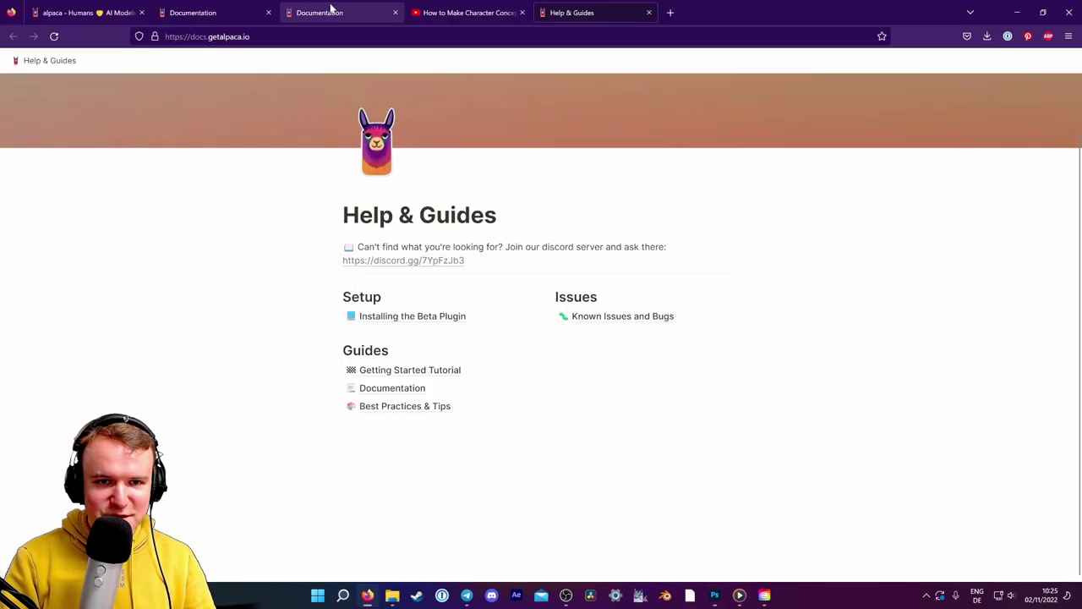
click(367, 594)
Step: Search Google for 'josef thoma artist' to see his alpine landscape paintings
click(668, 12)
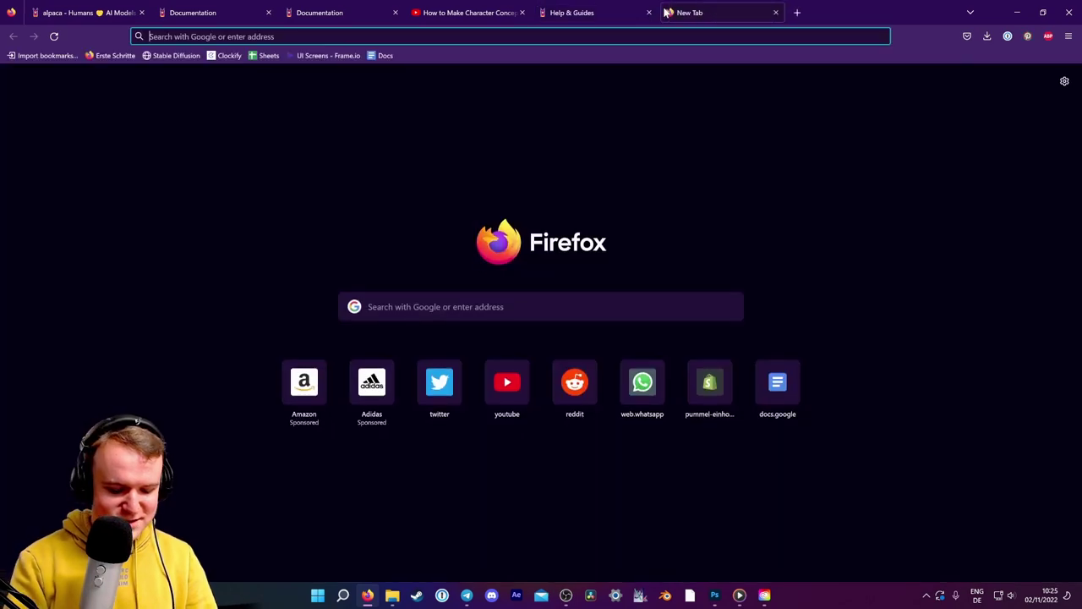
text(josef thoma)
key(Return)
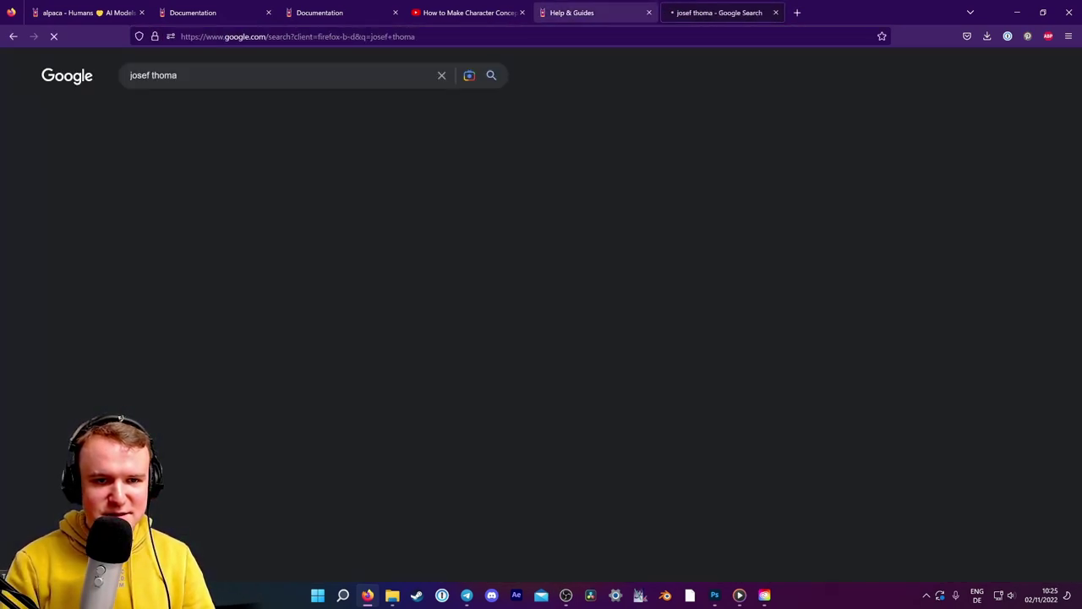
click(253, 76)
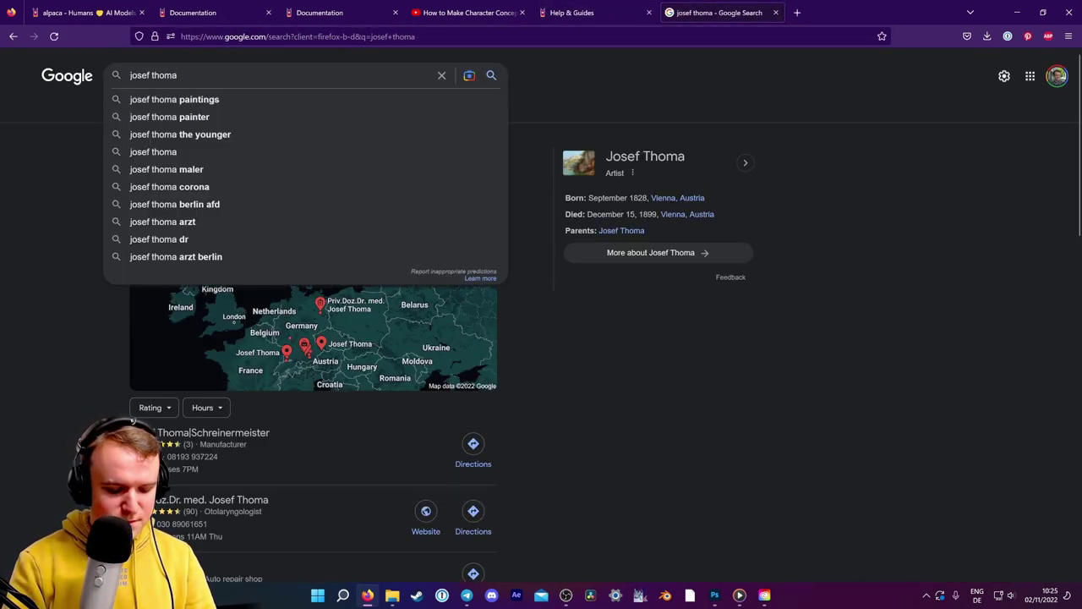
text(artist)
key(Return)
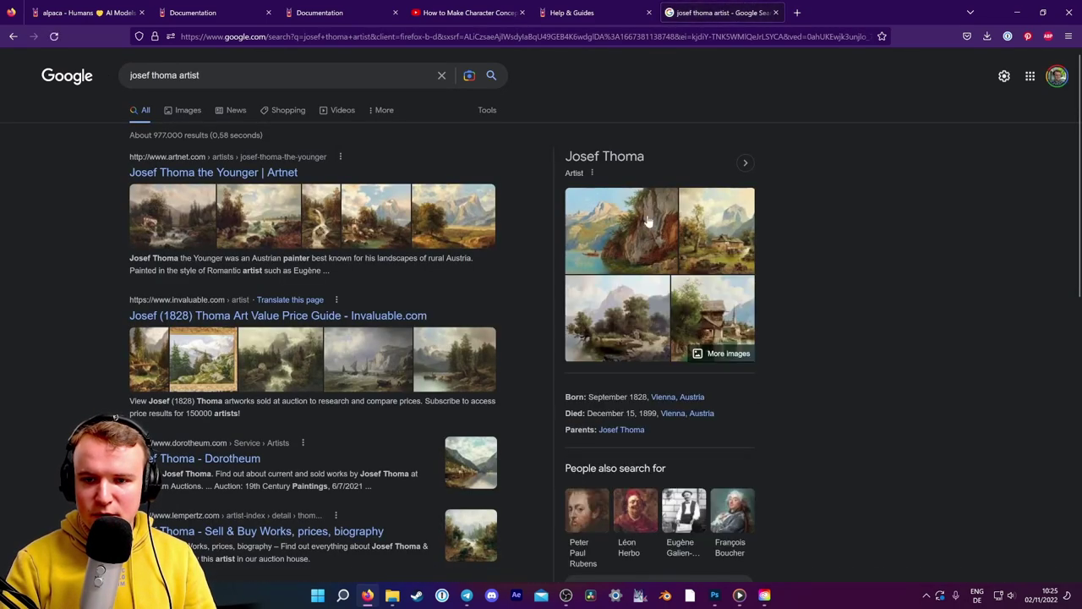
click(714, 594)
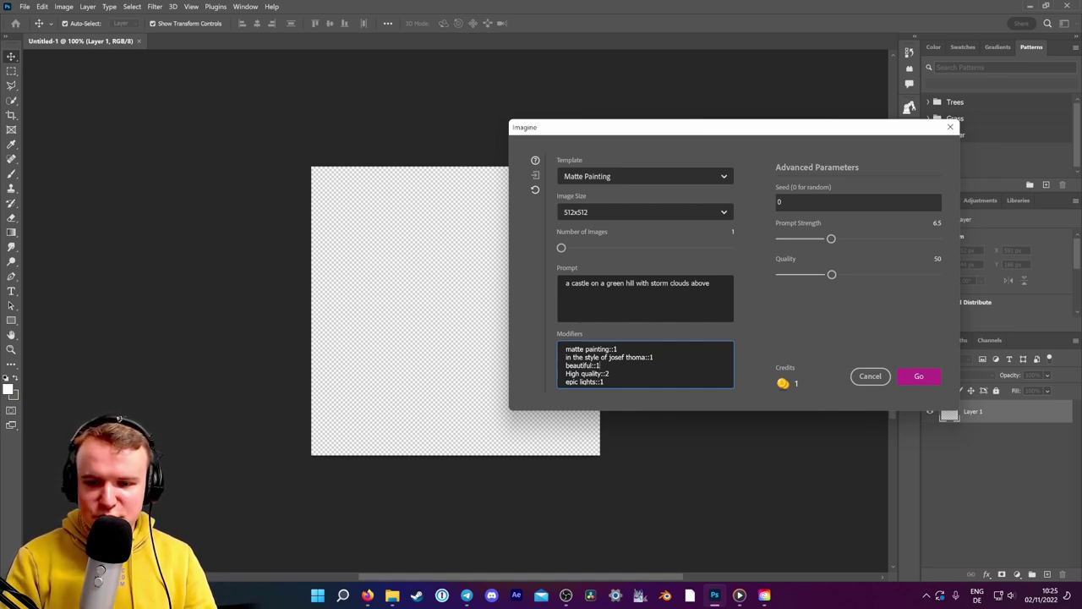
Step: Replace the trending on art station modifier with cinematic::1 after epic lights::1
key(Down)
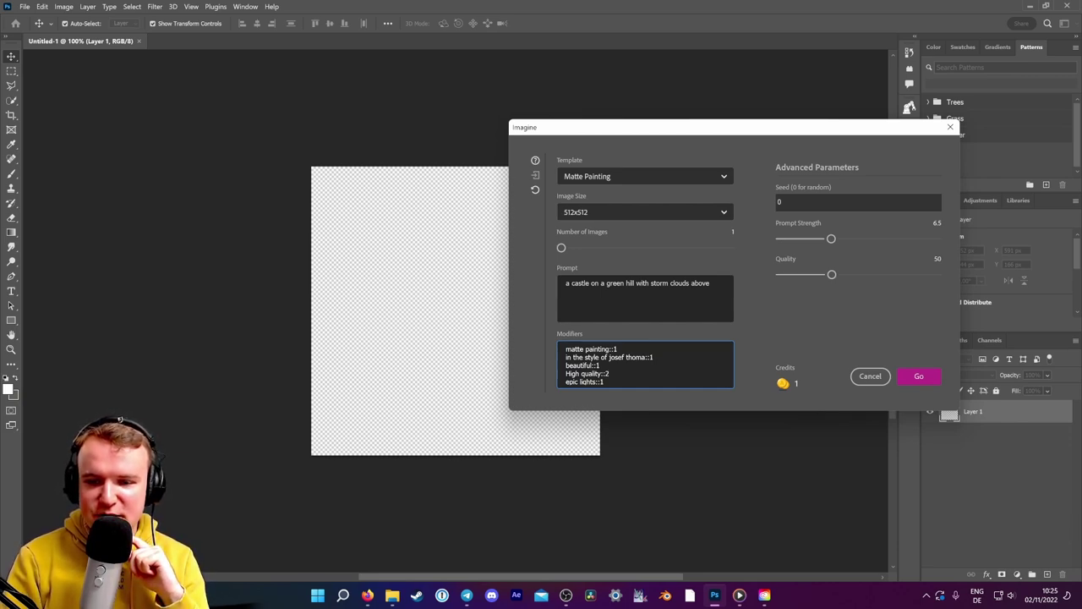
text(trending on art station::1)
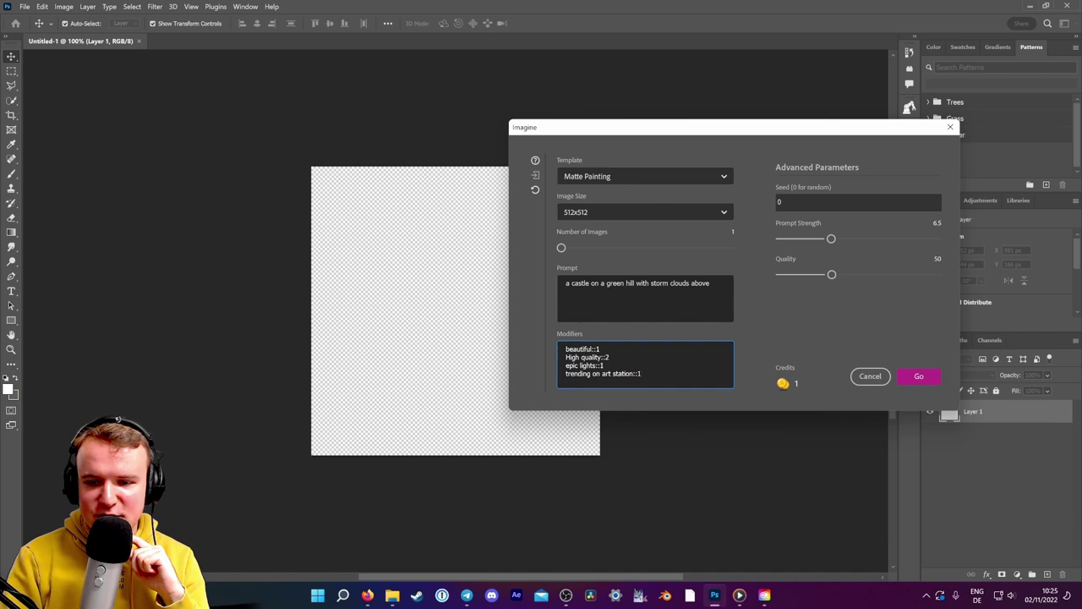
key(ctrl+shift+Left)
key(ctrl+shift+Left)
key(ctrl+shift+Left)
key(ctrl+shift+Left)
key(BackSpace)
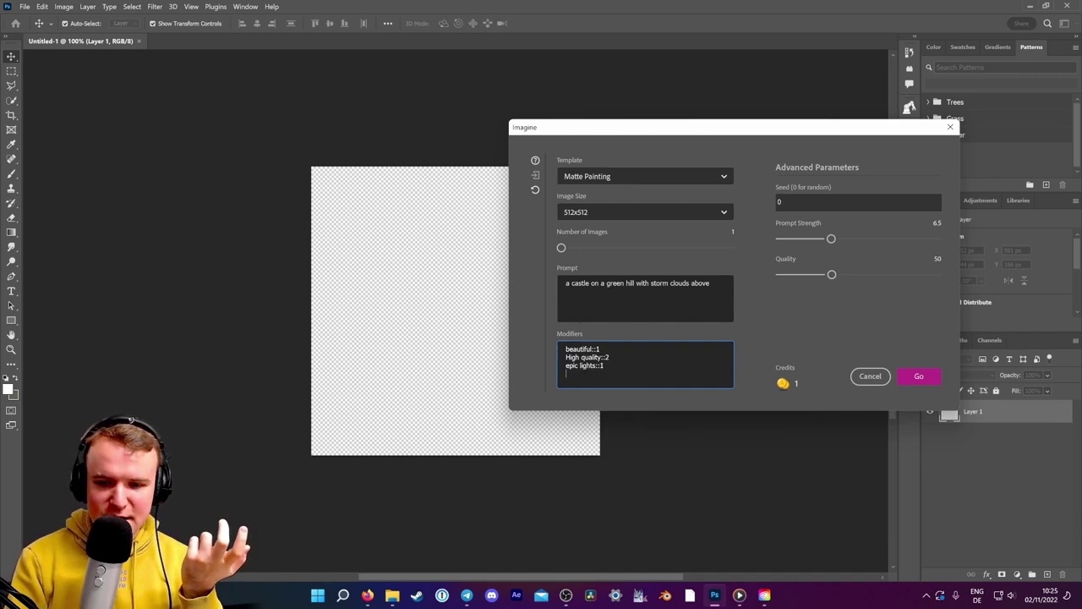
text(cinematic)
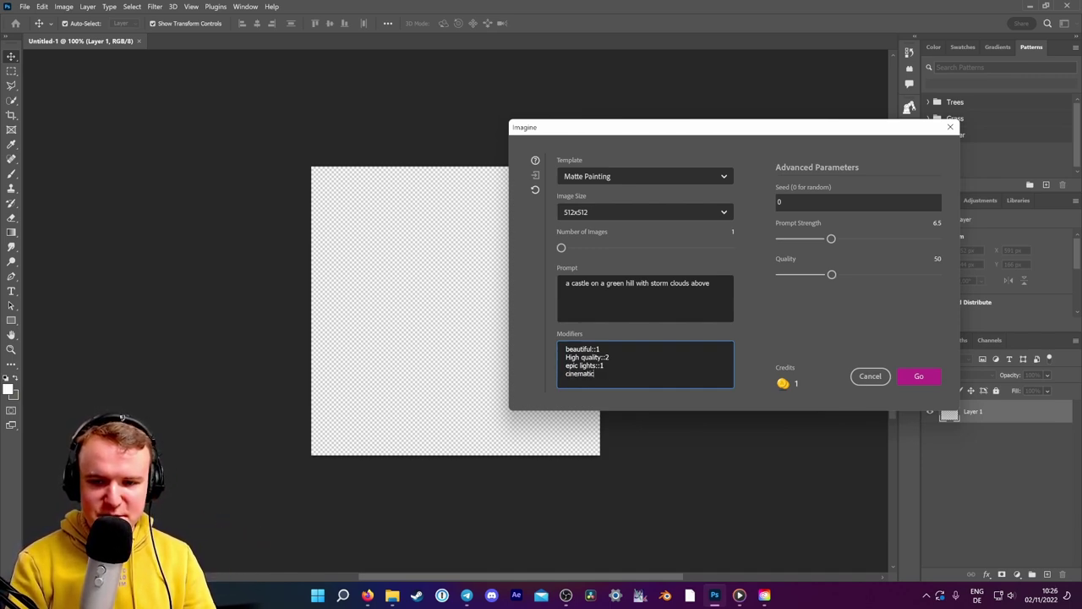
text(::1)
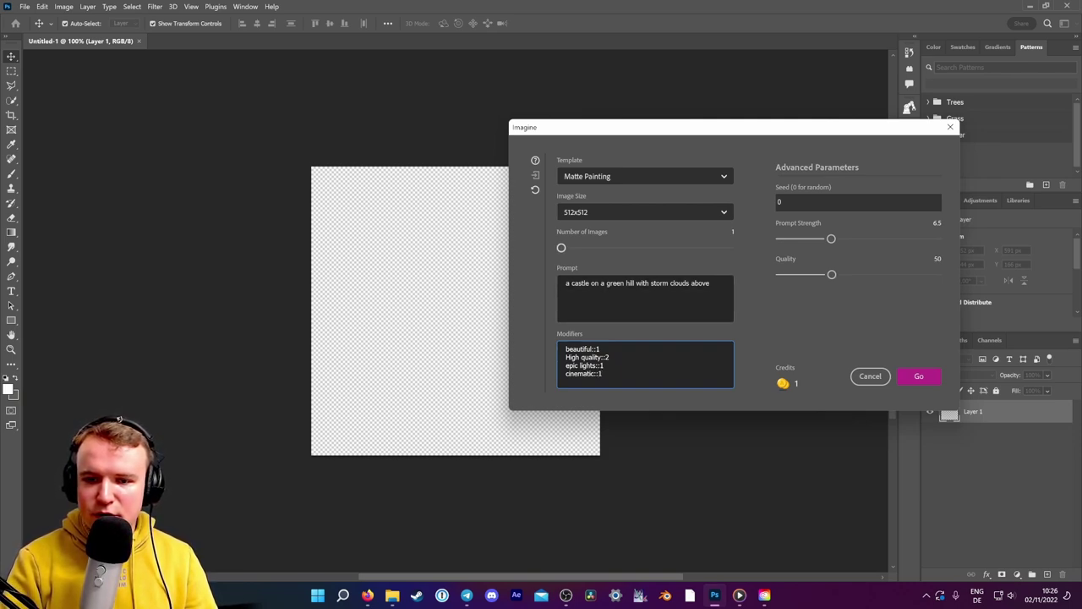
Step: Set Number of Images to 4 and Prompt Strength to 7.5
mouse_move(561, 248)
mouse_down()
mouse_move(730, 247)
mouse_move(601, 248)
mouse_move(687, 248)
mouse_up()
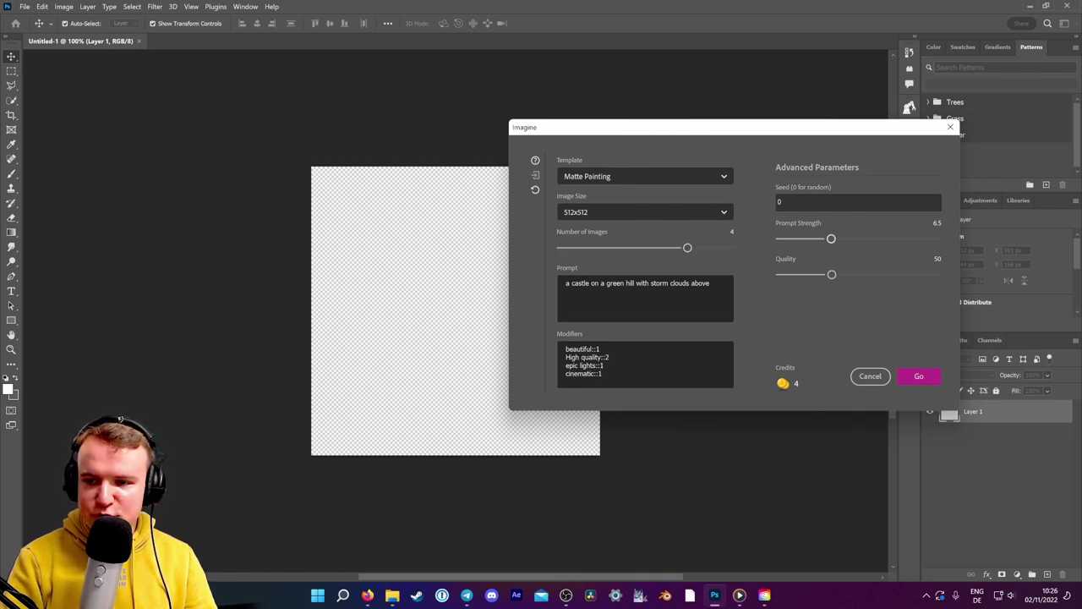
drag(832, 239, 837, 238)
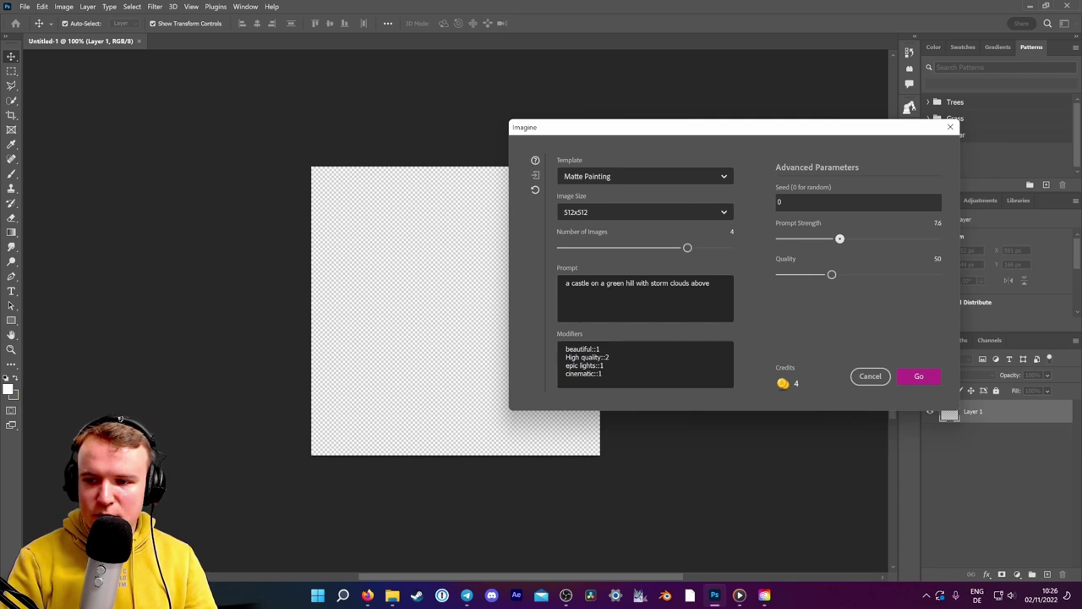
drag(839, 238, 838, 239)
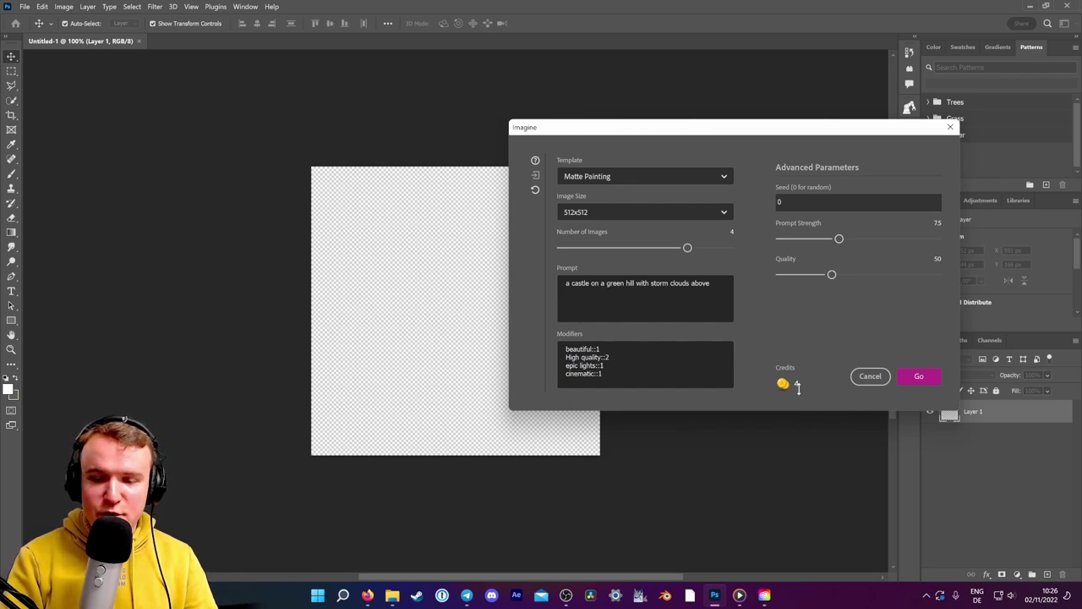
Step: Generate the four castle-on-a-green-hill matte painting images
click(919, 375)
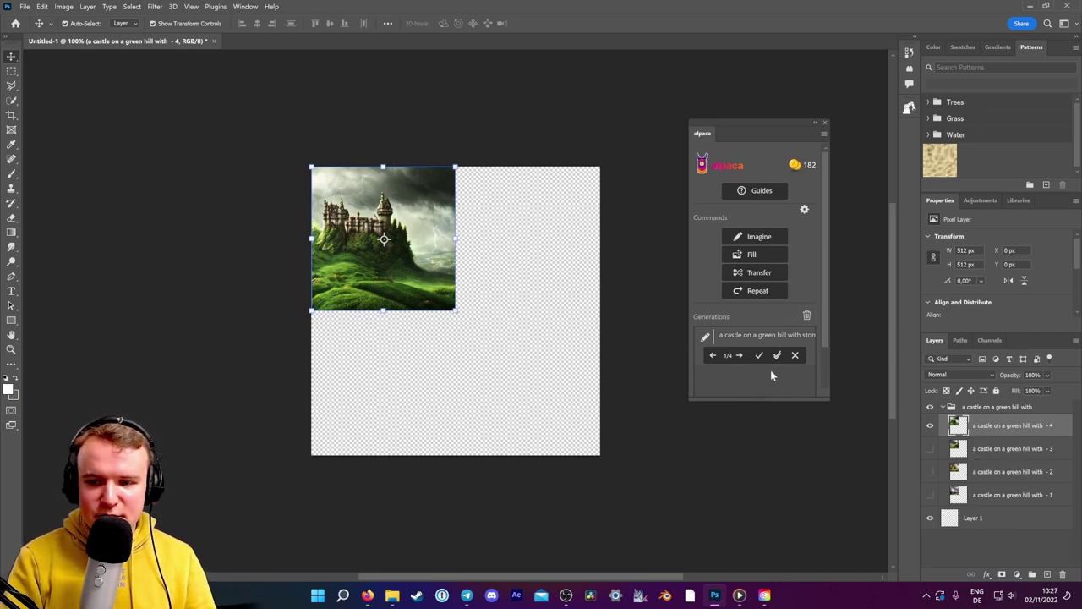
Step: Page through the four castle generations and settle on result 2/4
click(739, 355)
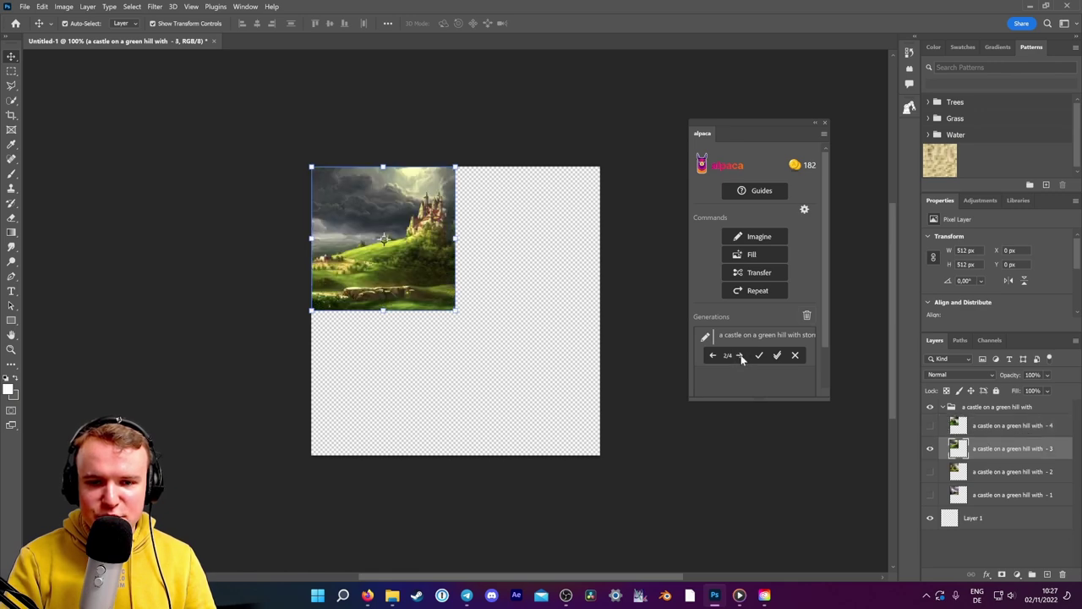
click(739, 356)
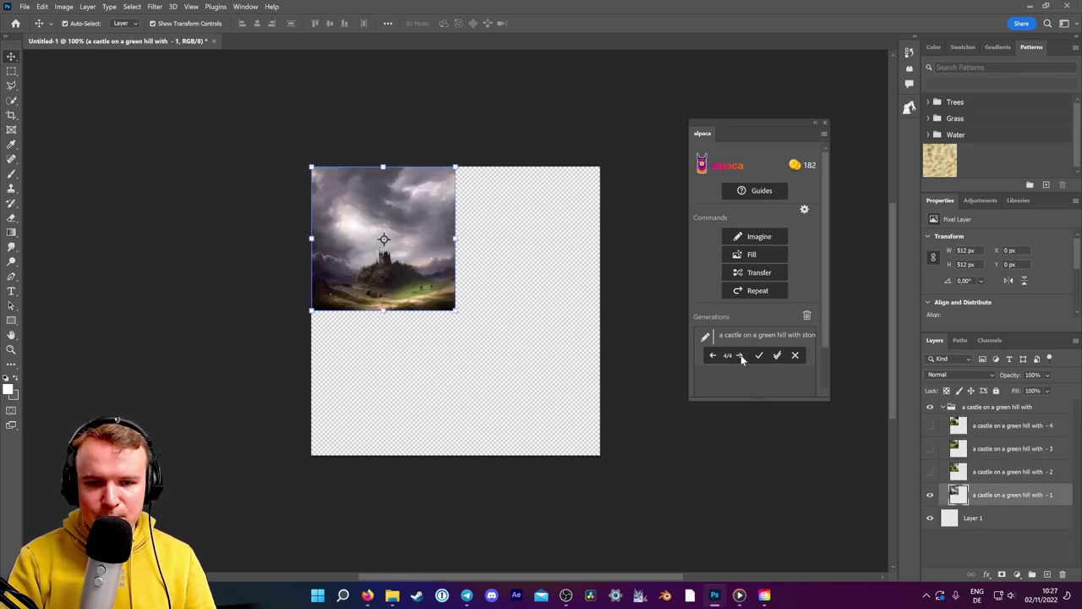
click(740, 356)
click(739, 356)
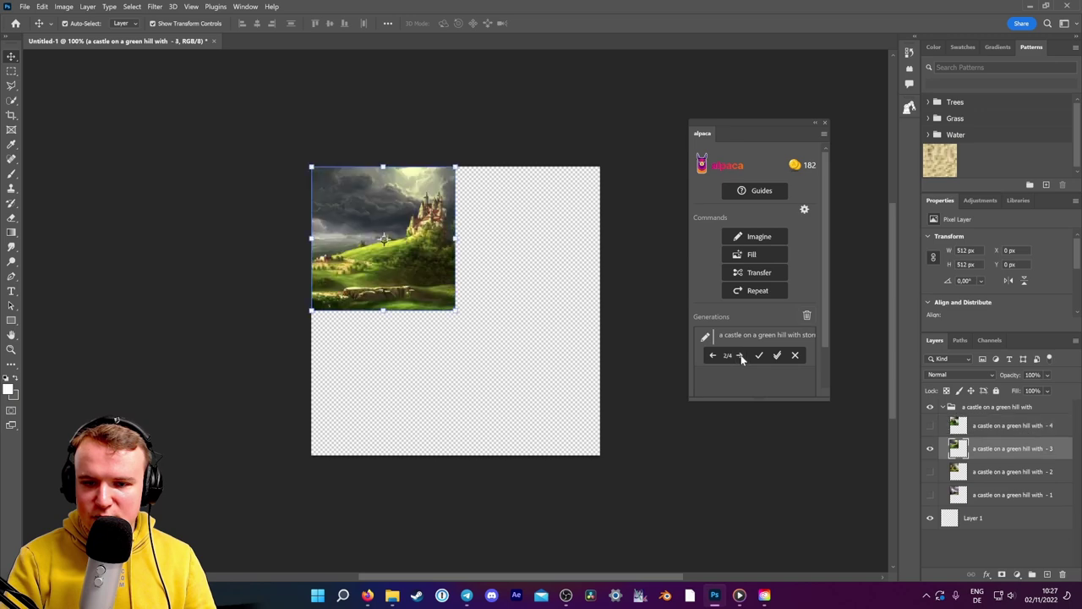
click(739, 356)
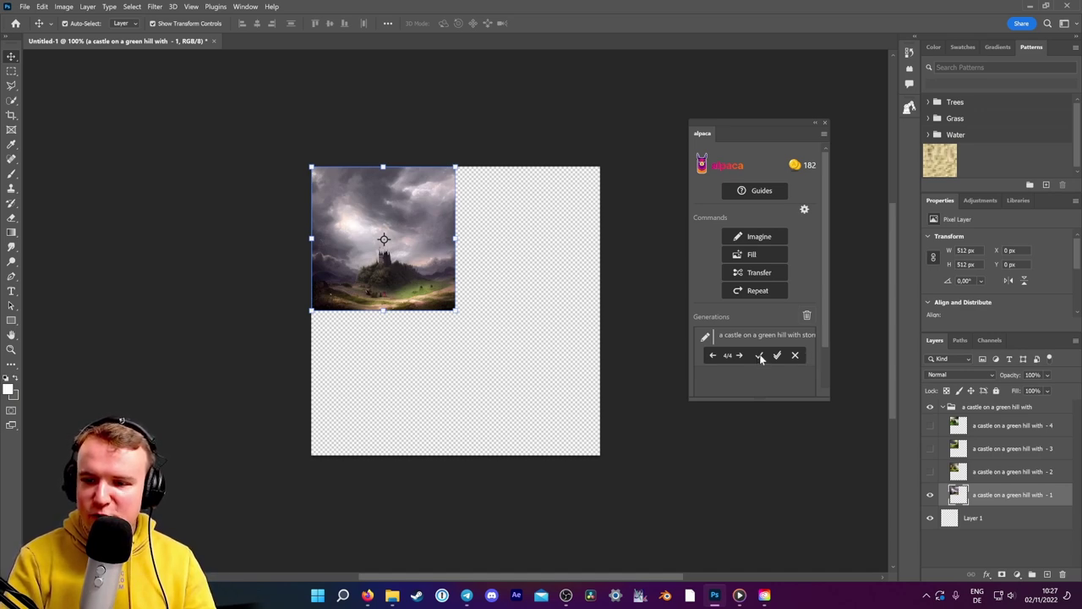
click(712, 356)
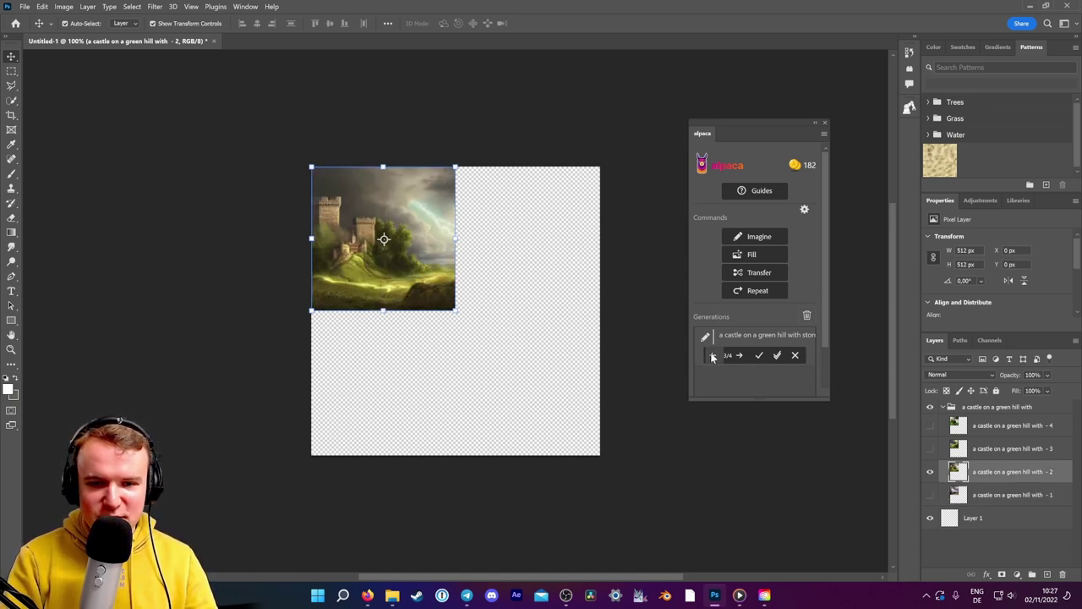
click(713, 356)
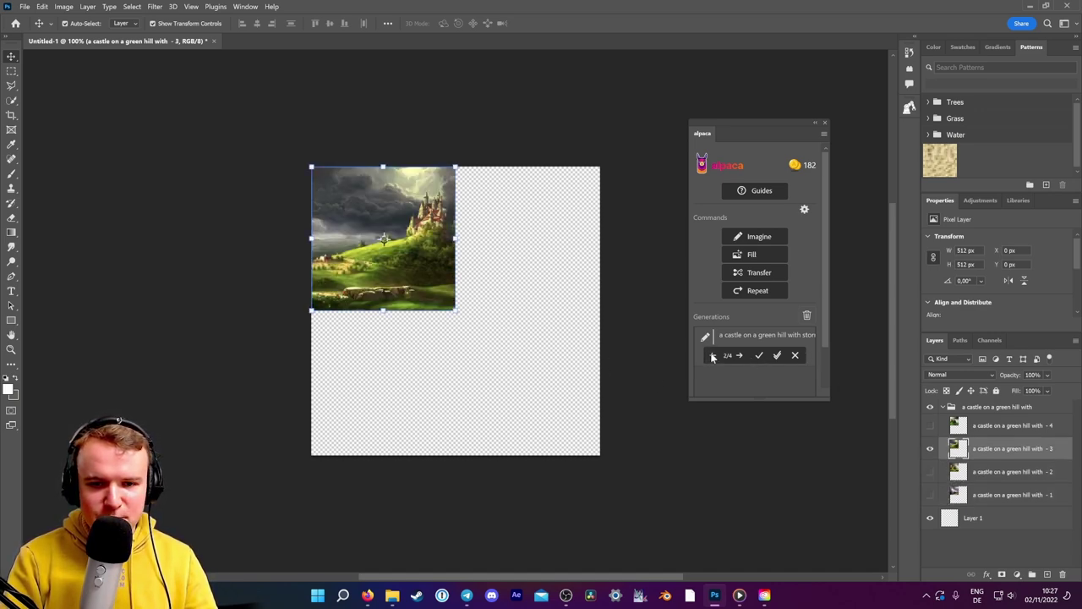
Step: Keep the chosen castle image, centre it on the canvas and zoom to 200%
click(759, 356)
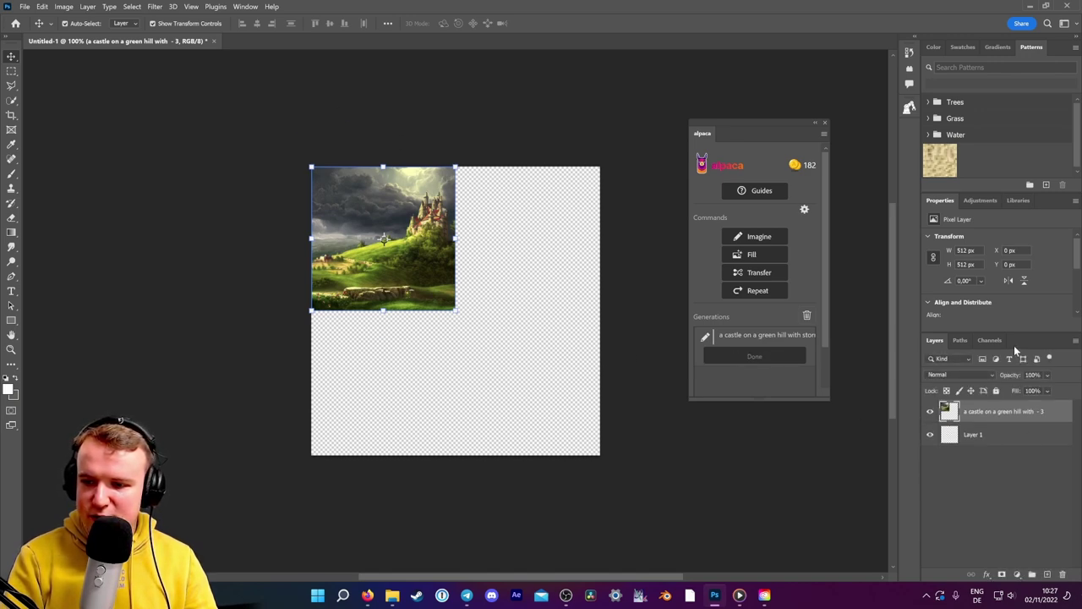
drag(402, 262, 475, 332)
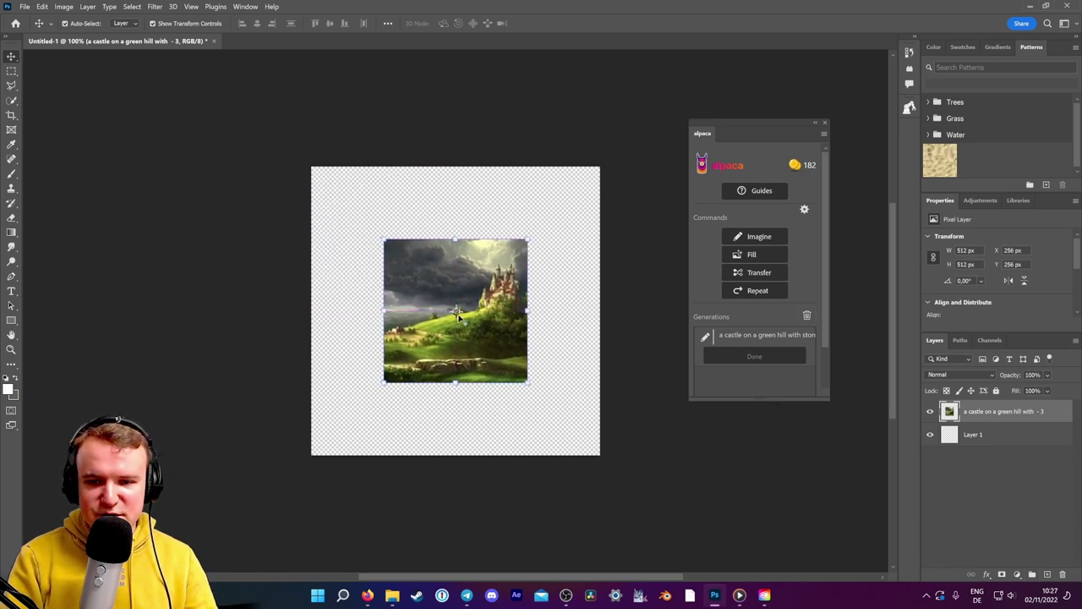
key(ctrl+plus)
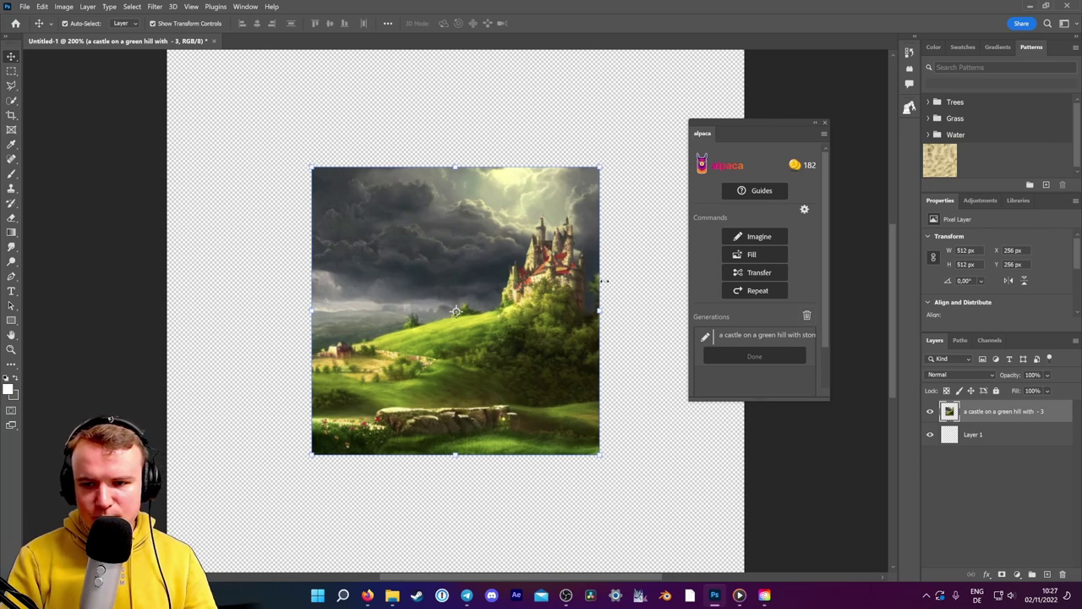
scroll(592, 291, down, 1)
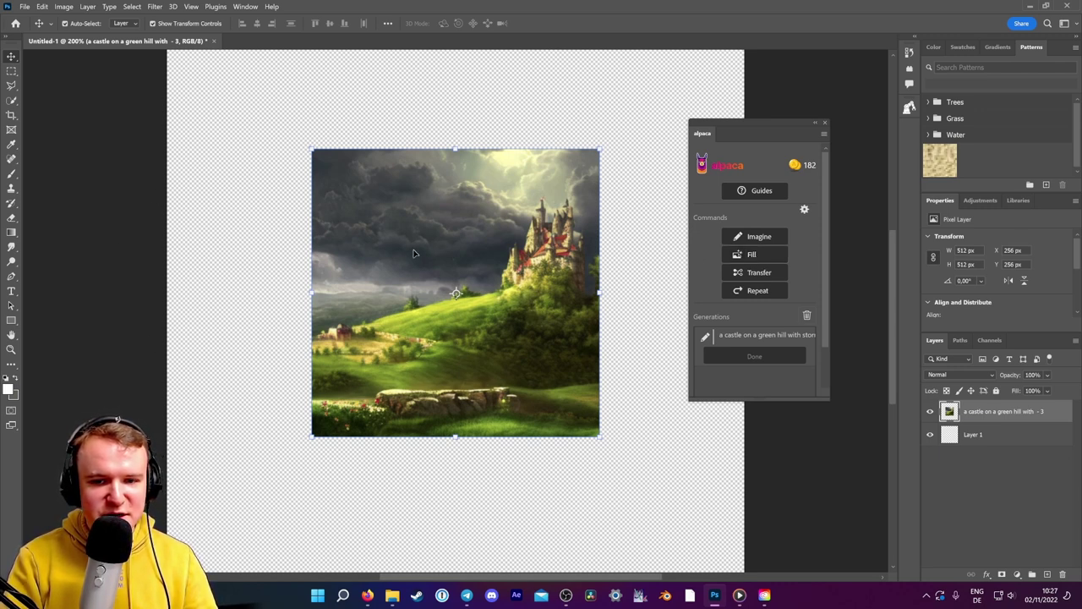
click(647, 401)
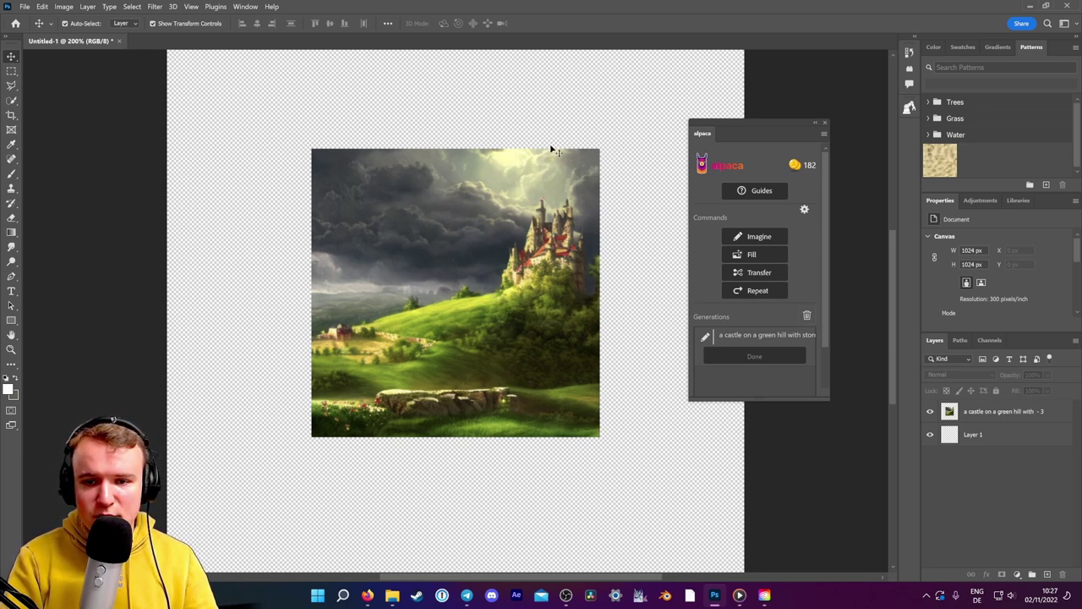
Step: Erase the castle from the right side of the hill on the kept layer
click(11, 220)
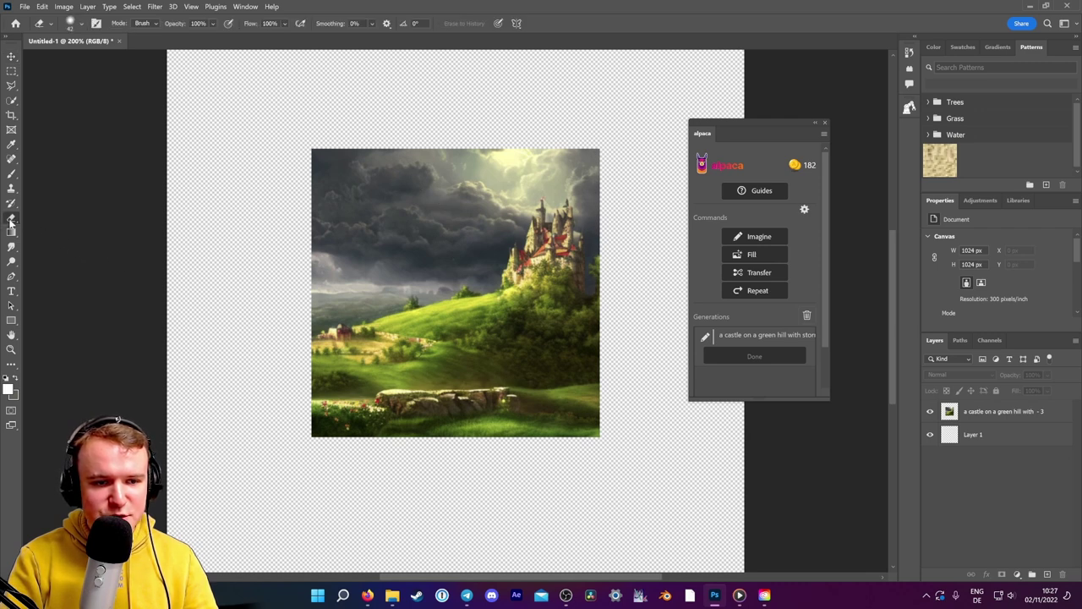
click(996, 421)
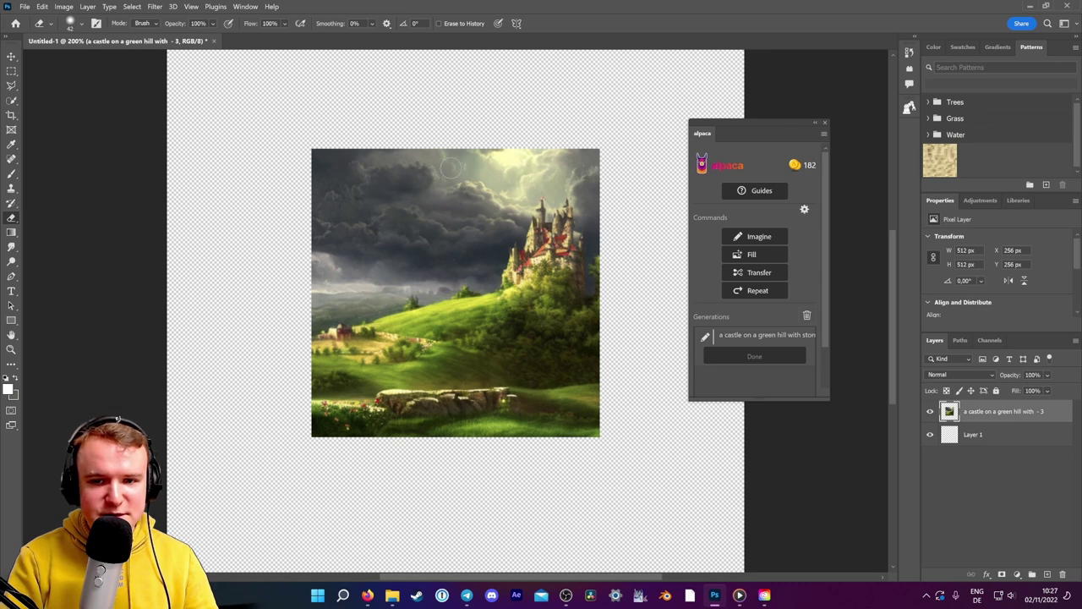
mouse_move(501, 279)
mouse_down()
mouse_move(541, 208)
mouse_move(576, 279)
mouse_move(549, 229)
mouse_up()
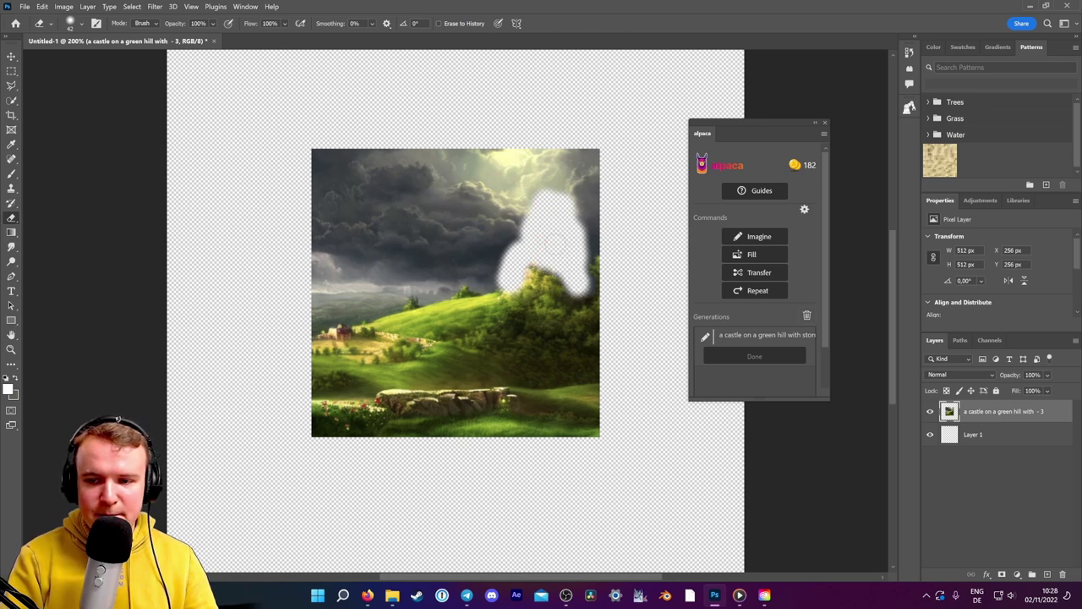
click(11, 71)
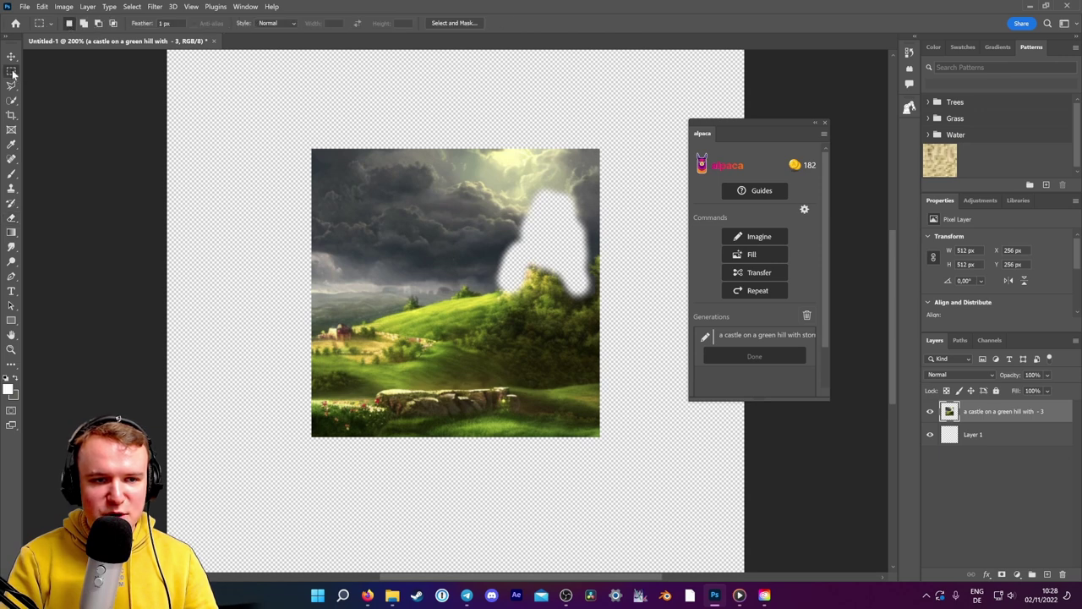
Step: Place a fixed-size 1024×1024 marquee selection over the canvas
click(276, 24)
click(279, 48)
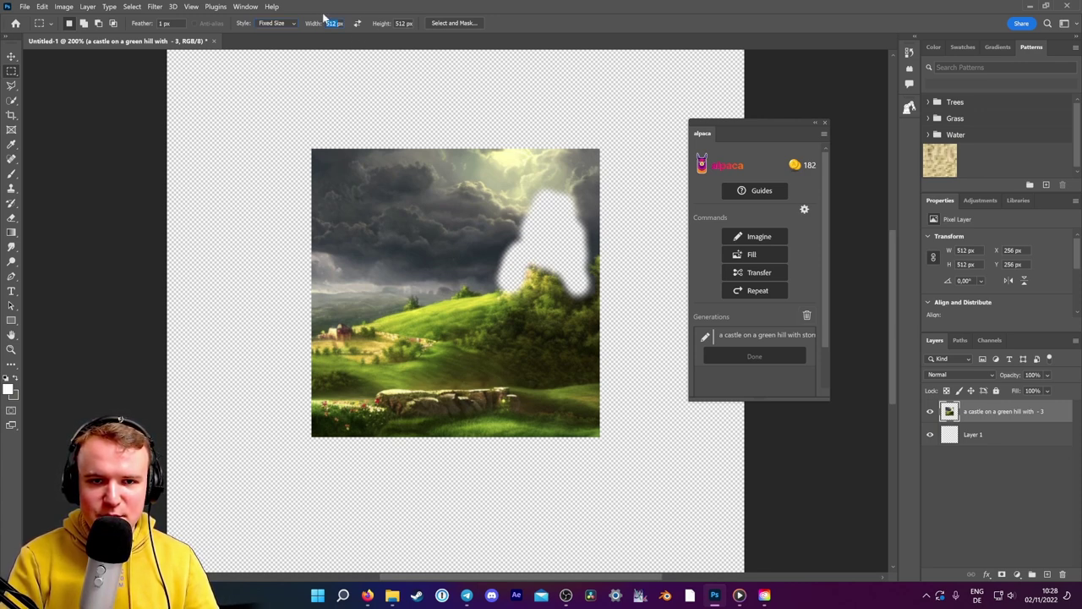
text(1024)
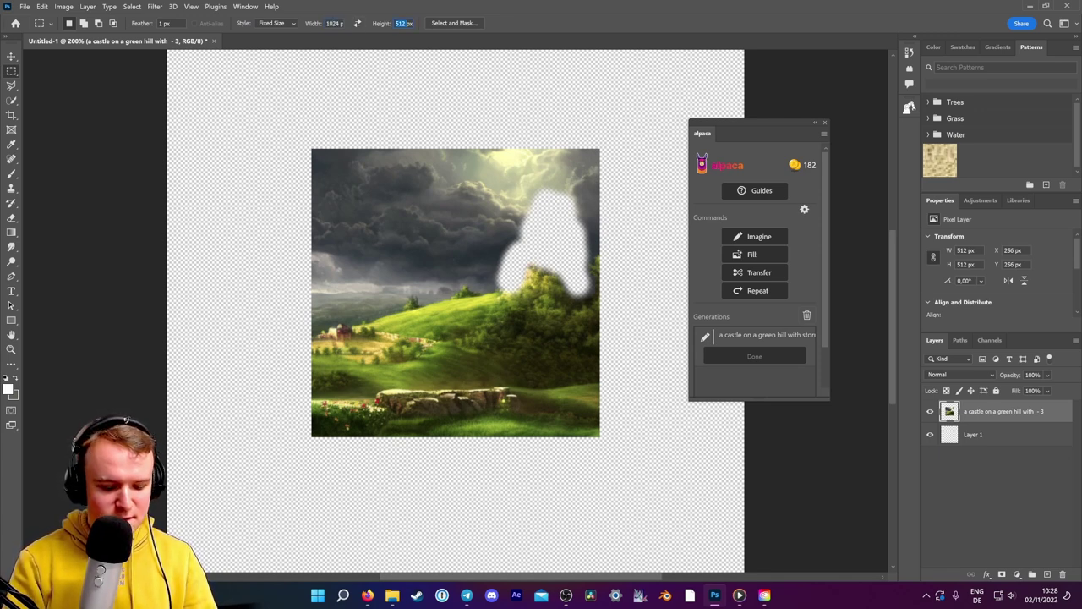
text(1024)
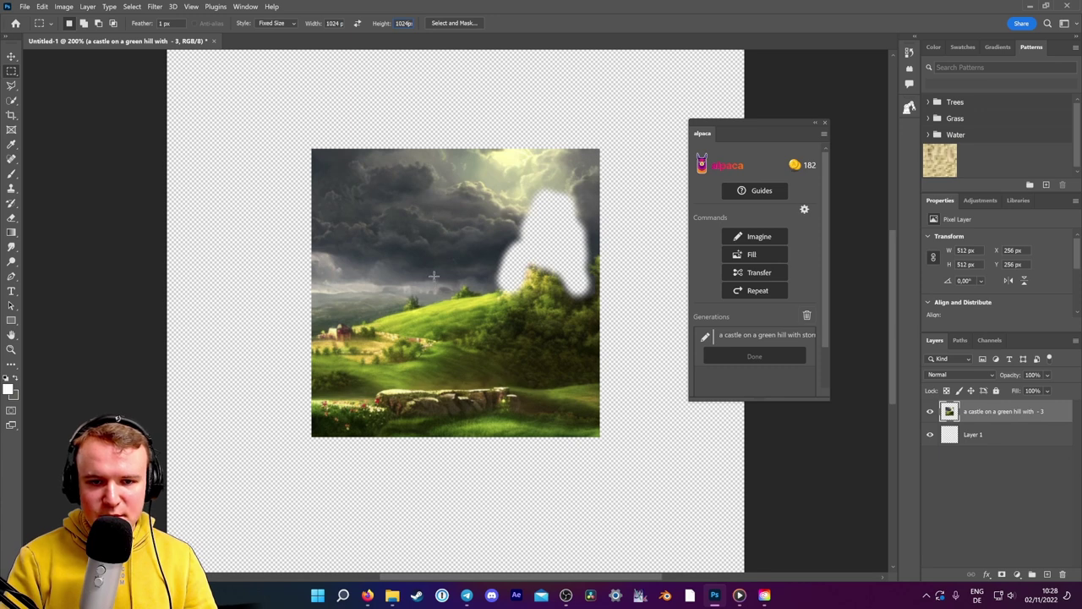
drag(461, 288, 494, 242)
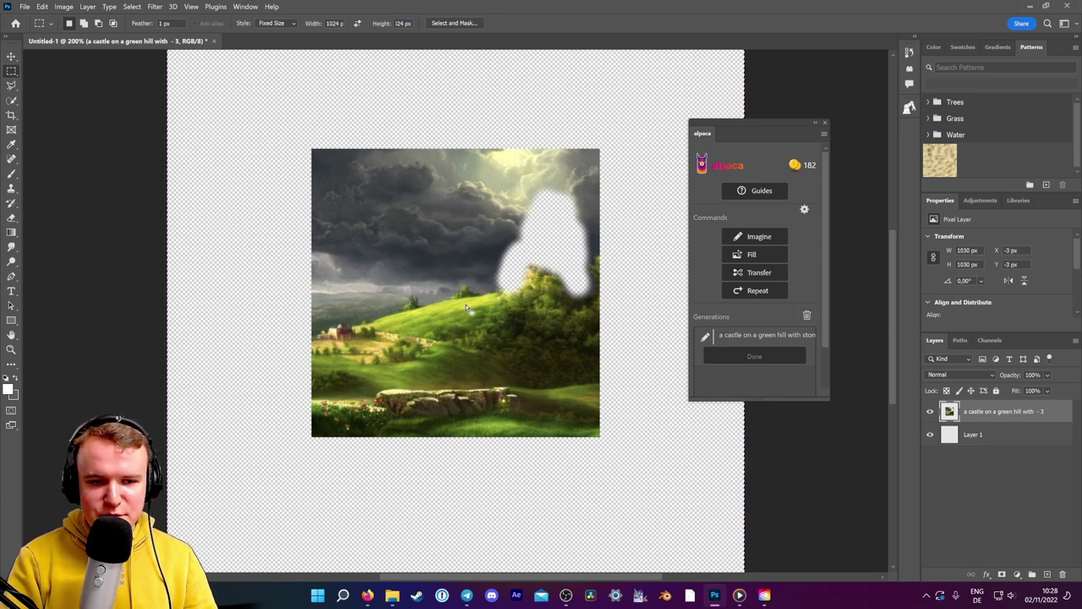
scroll(494, 243, down, 1)
scroll(495, 243, down, 1)
scroll(499, 239, down, 1)
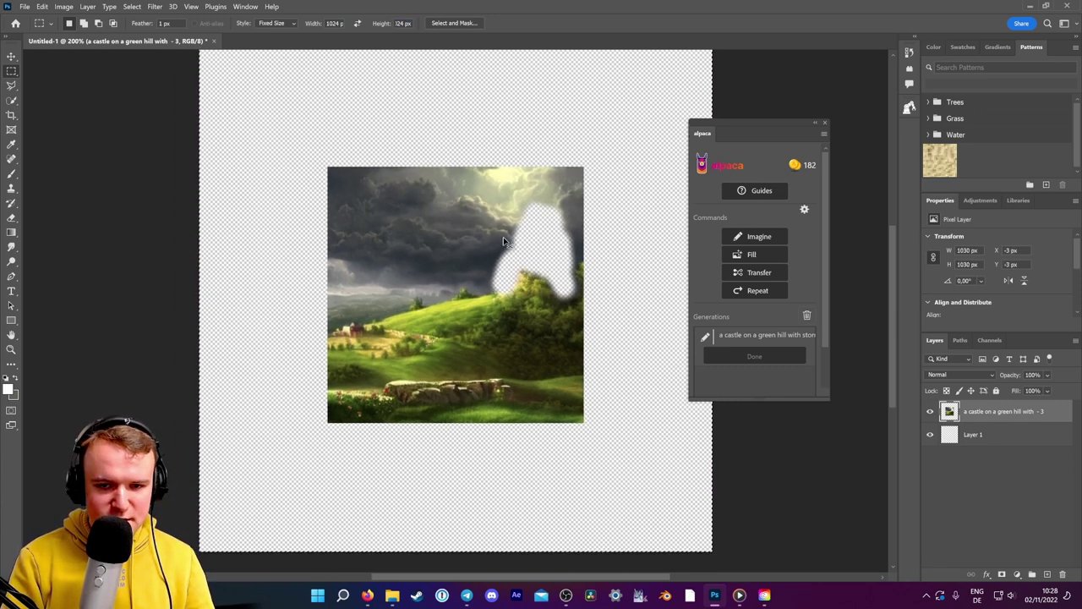
scroll(503, 236, down, 1)
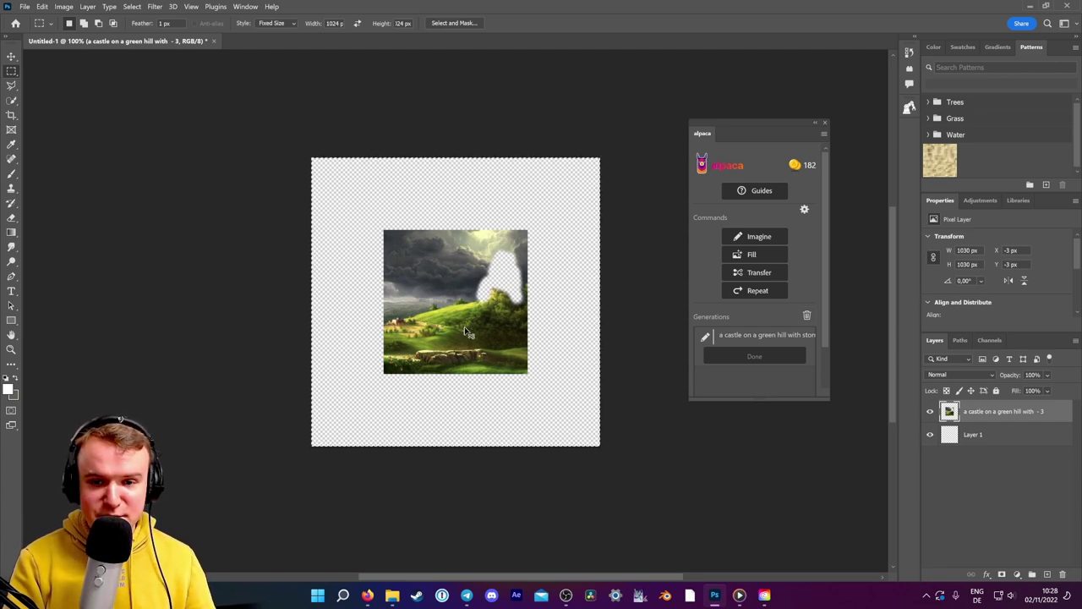
Step: Attempt an alpaca Fill on the selection and dismiss the out-of-bounds error
key(ctrl+plus)
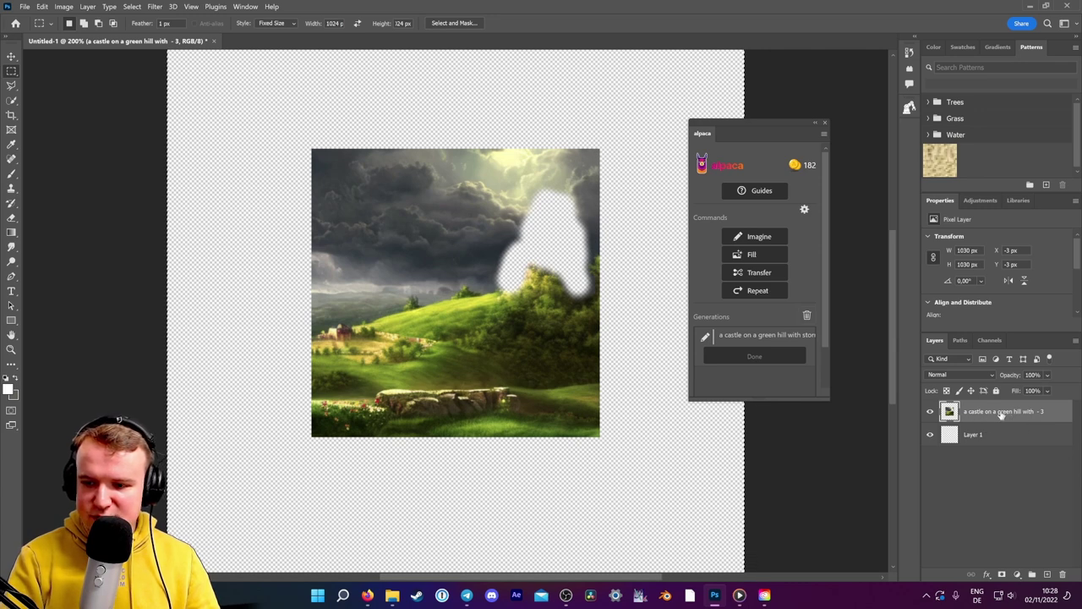
click(766, 255)
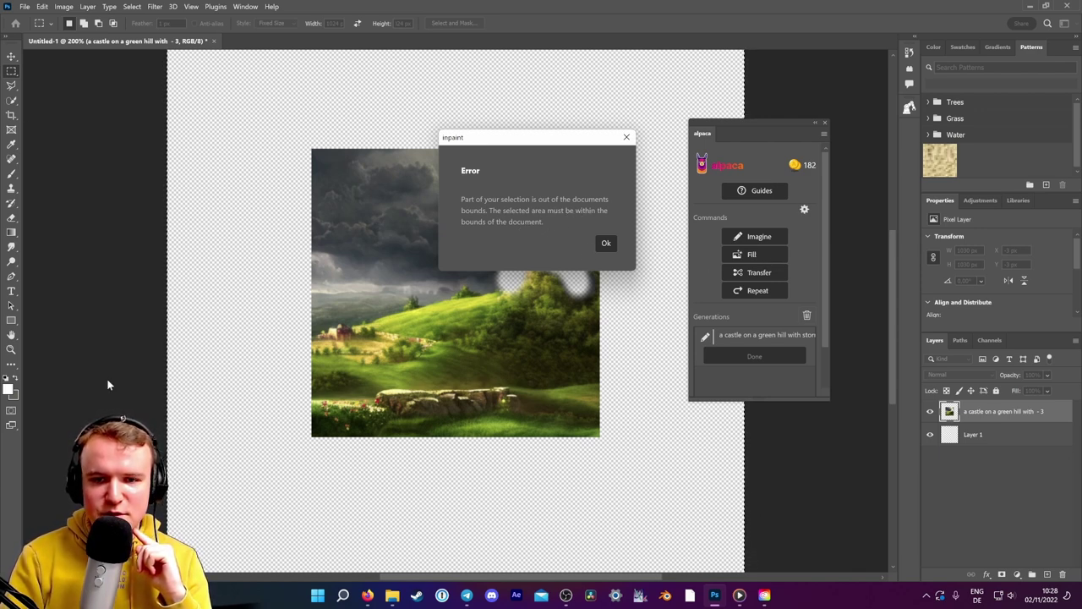
click(606, 243)
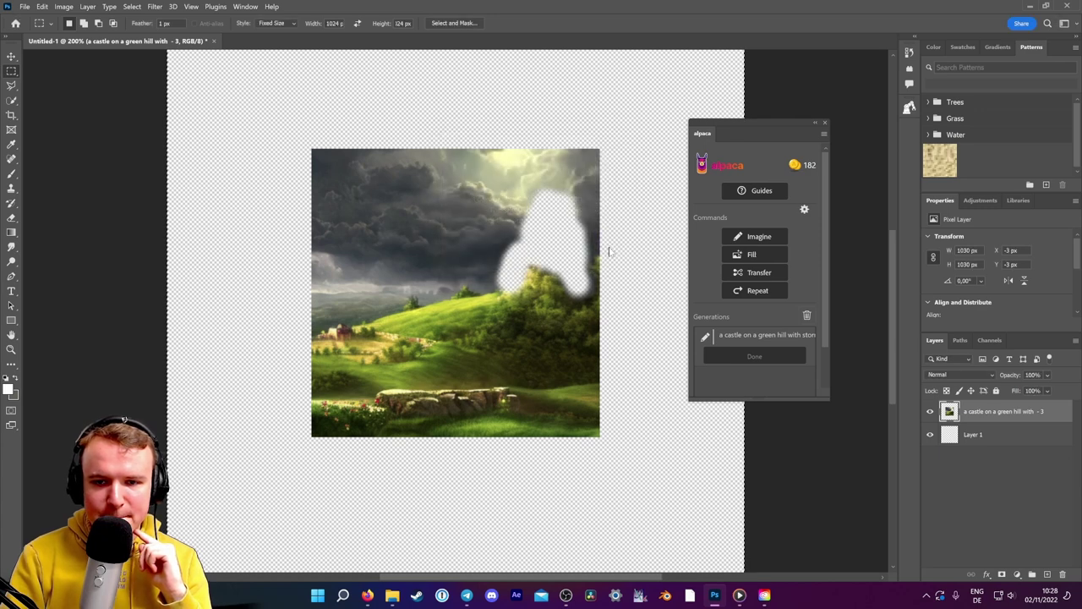
key(ctrl+minus)
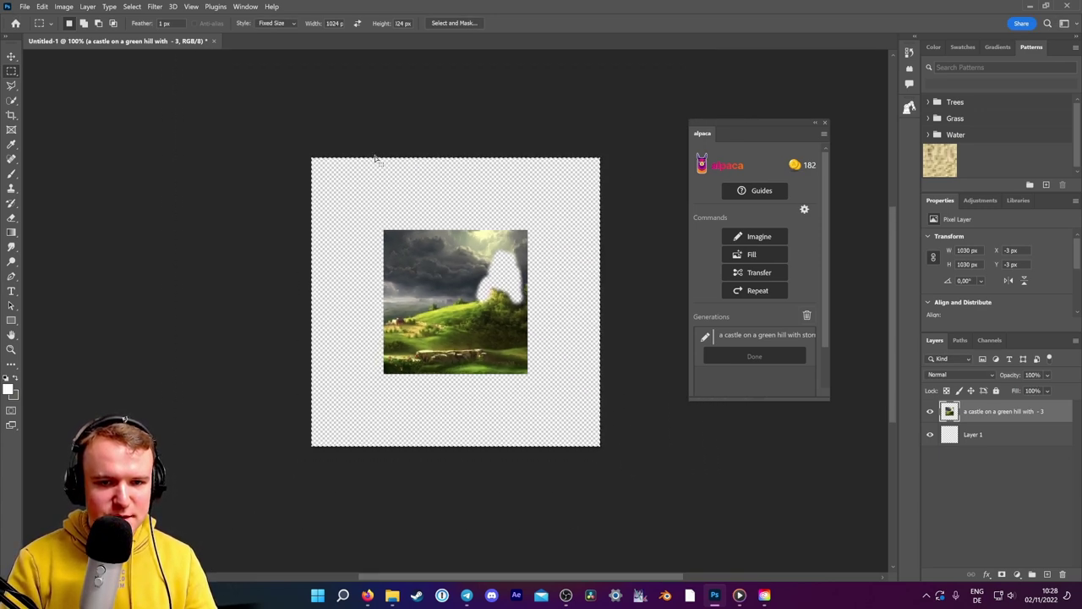
Step: Enlarge the canvas to 2048 × 2048 pixels
click(132, 7)
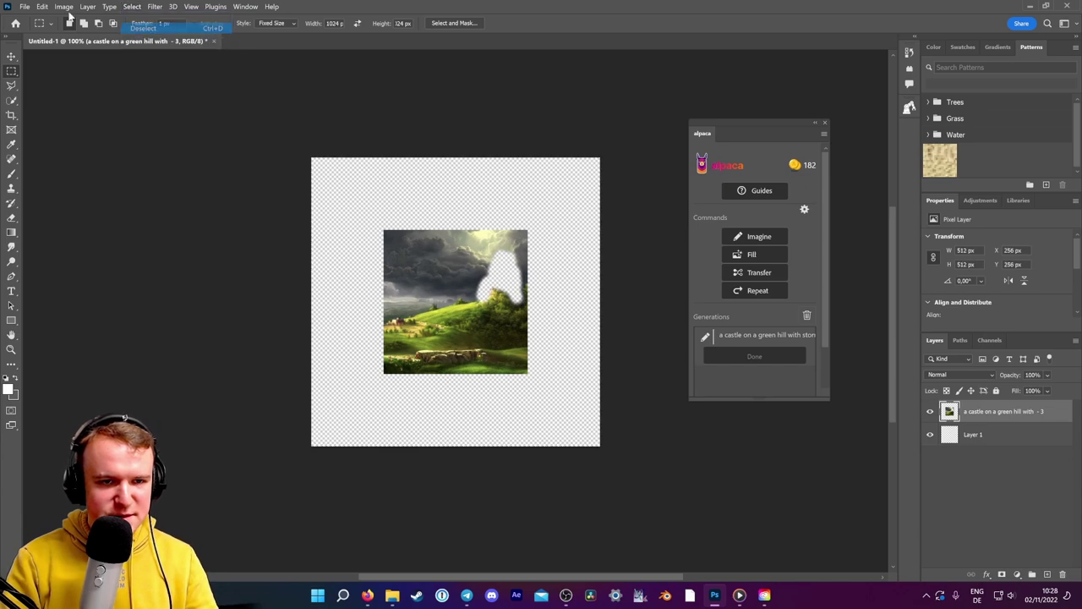
click(64, 7)
click(81, 90)
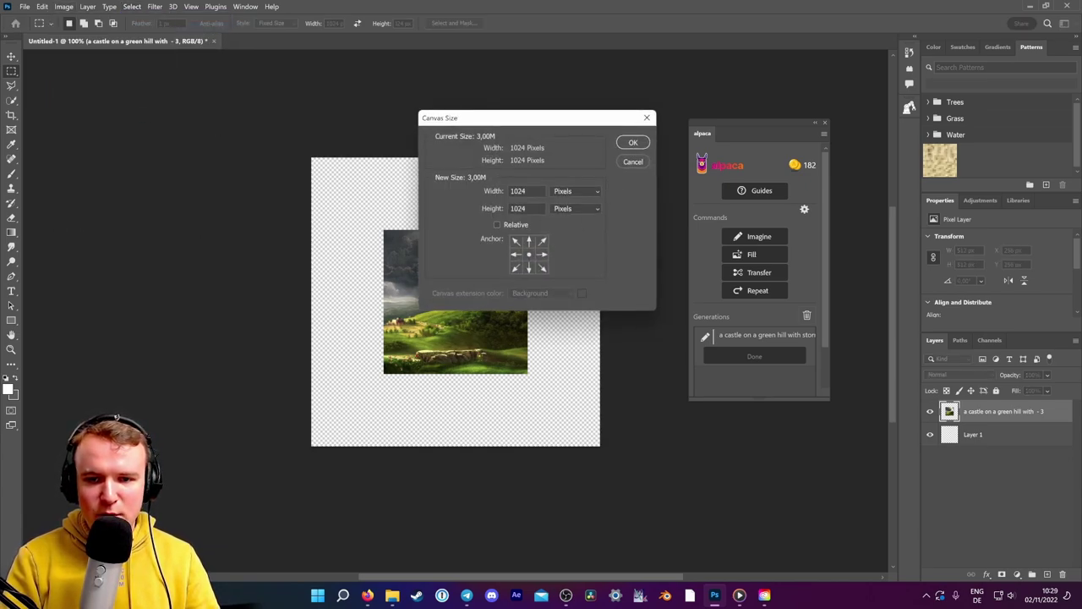
text(2048)
key(Tab)
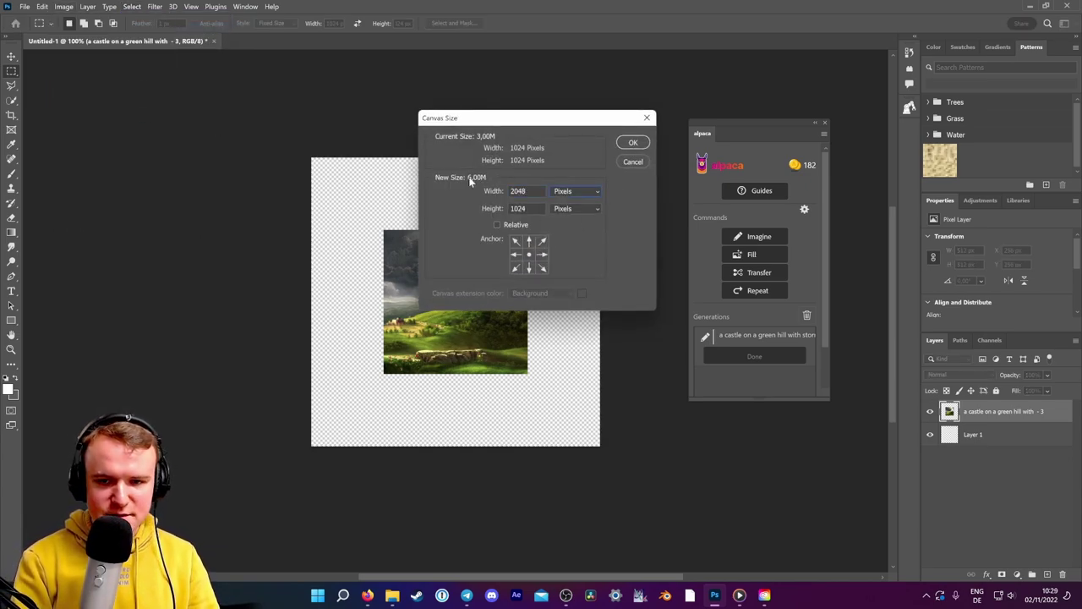
text(2048)
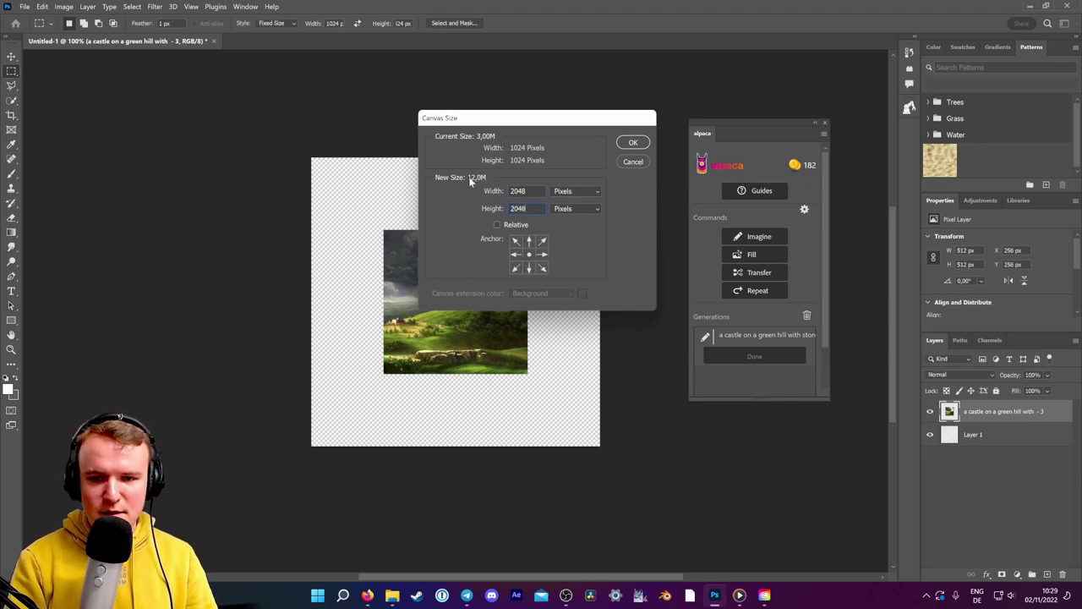
key(Return)
Step: Centre the 1024-pixel square selection around the image and zoom in
scroll(591, 380, down, 3)
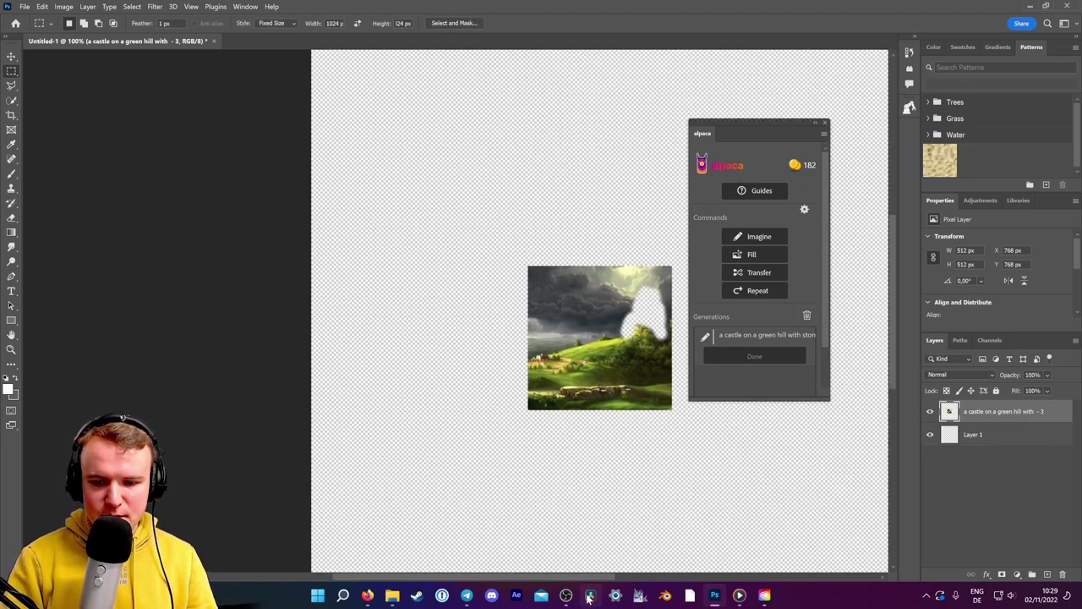
scroll(592, 582, right, 4)
drag(473, 308, 308, 194)
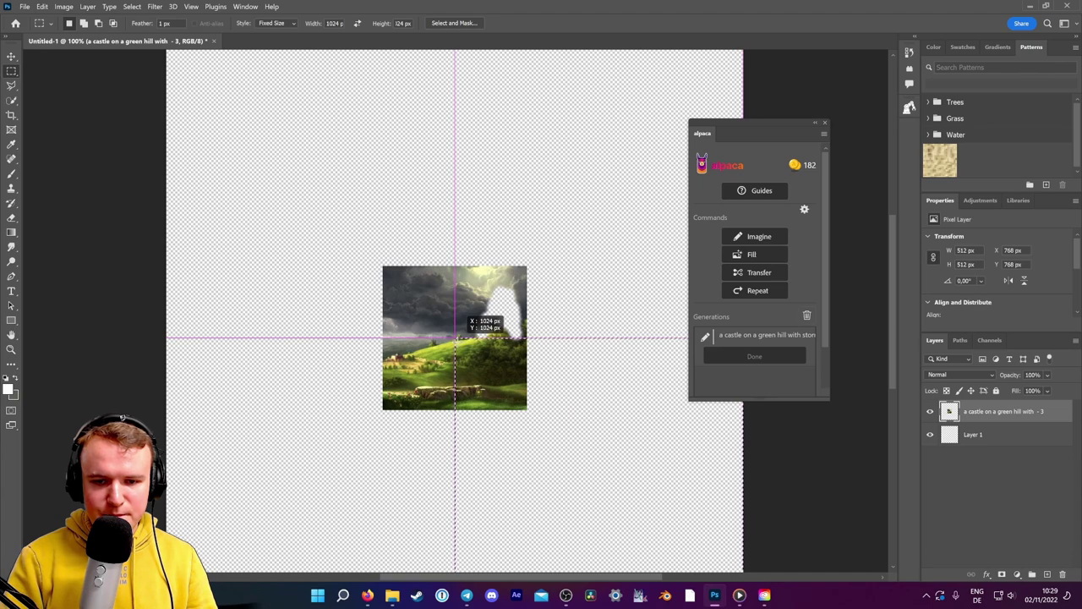
scroll(414, 269, down, 2)
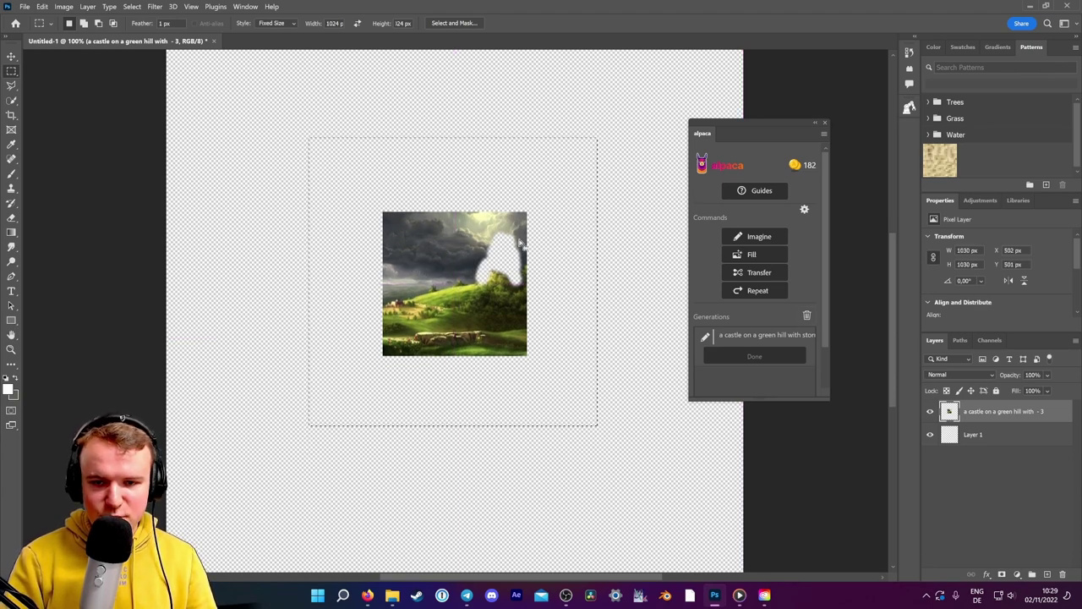
key(ctrl+plus)
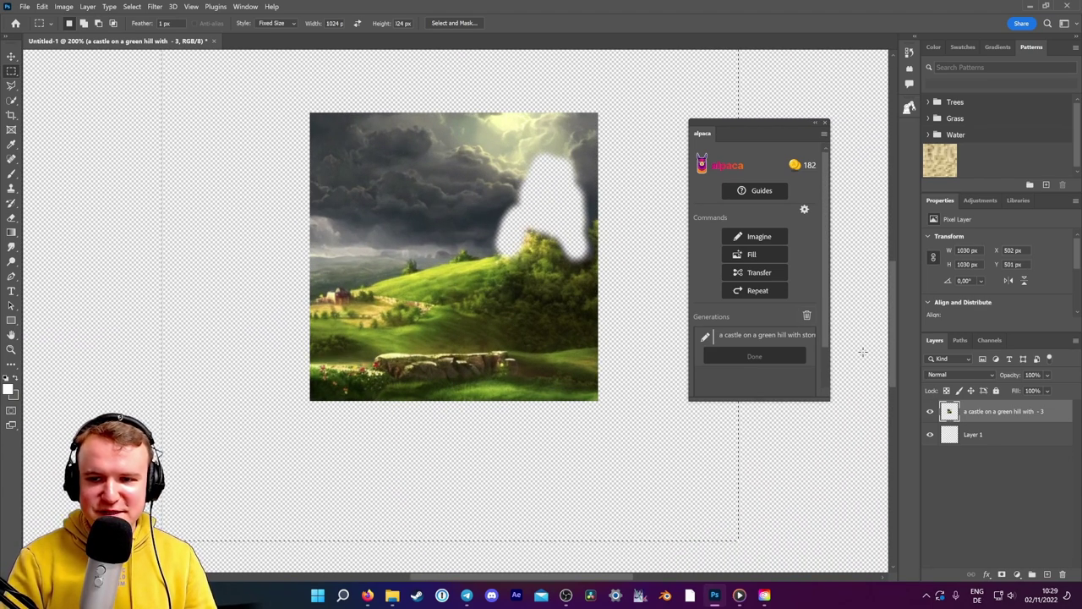
Step: Try an alpaca Fill on the 1024-pixel selection and dismiss the under-1024-pixel size error
click(751, 255)
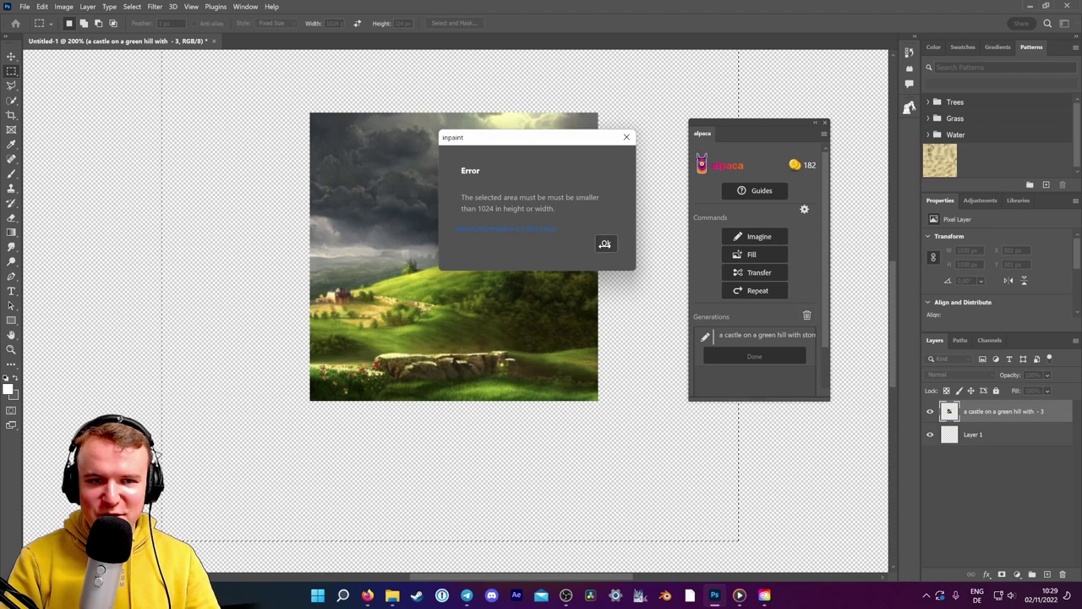
click(605, 244)
click(367, 595)
Step: In alpaca's Getting Started Tutorial, highlight the note that Fill needs a 1024×1024 selection
click(214, 17)
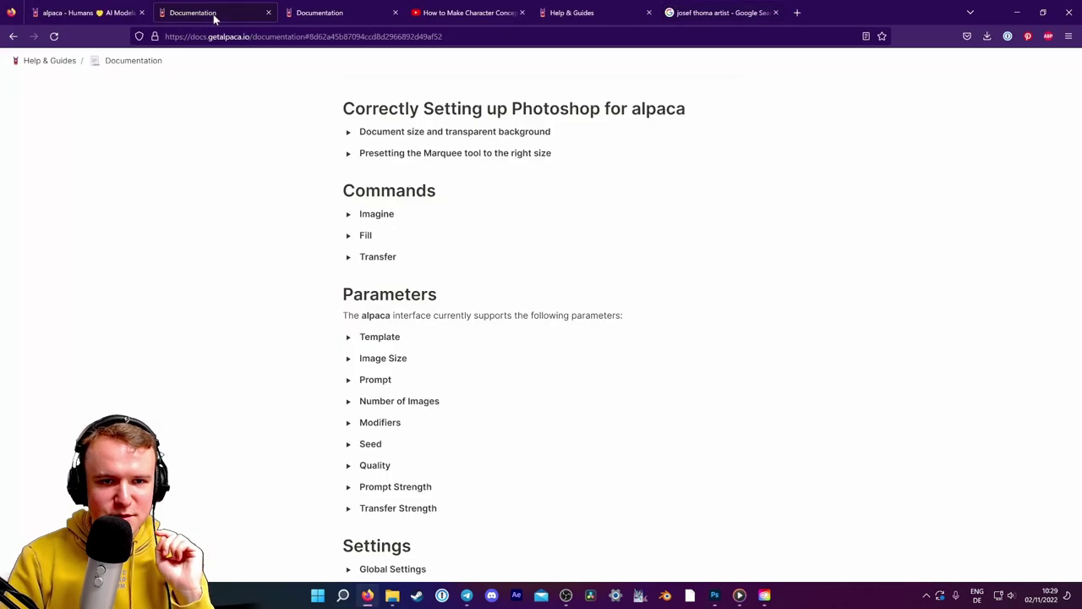
scroll(481, 287, up, 5)
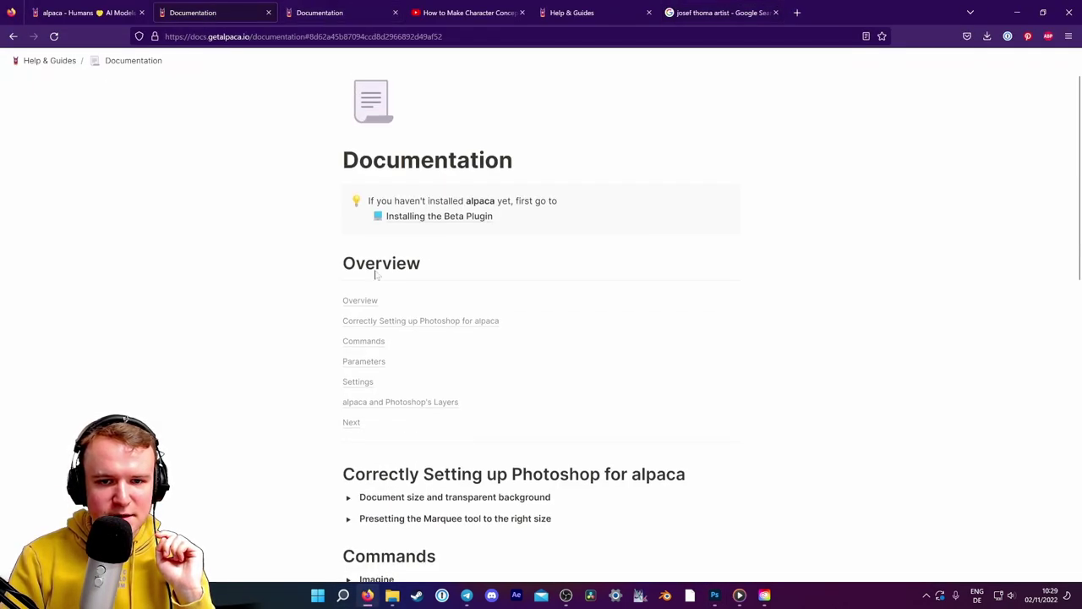
scroll(374, 273, up, 1)
click(47, 60)
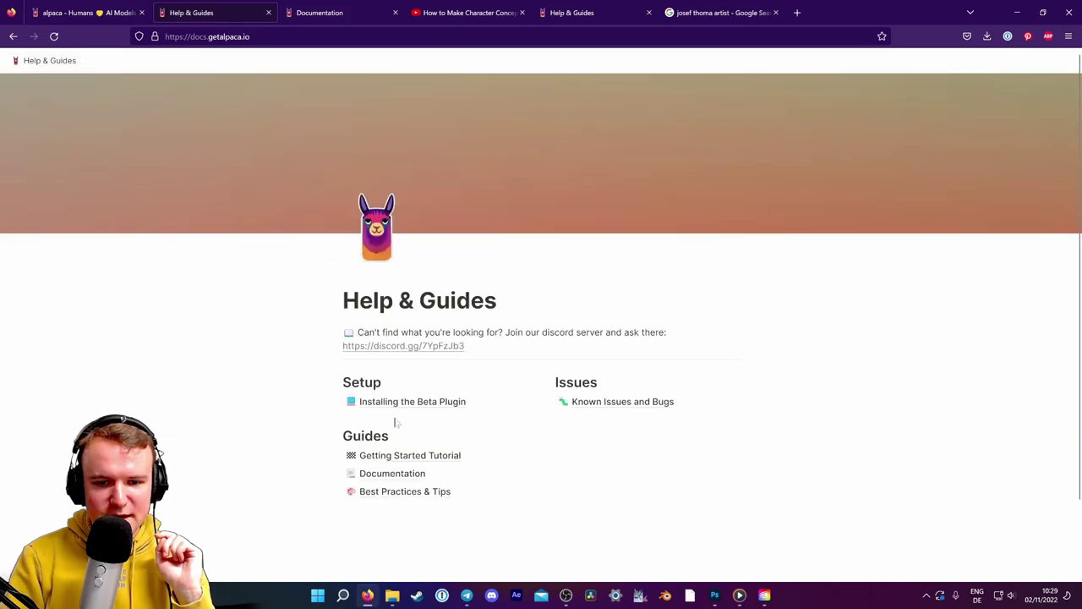
scroll(177, 394, down, 3)
scroll(193, 387, down, 5)
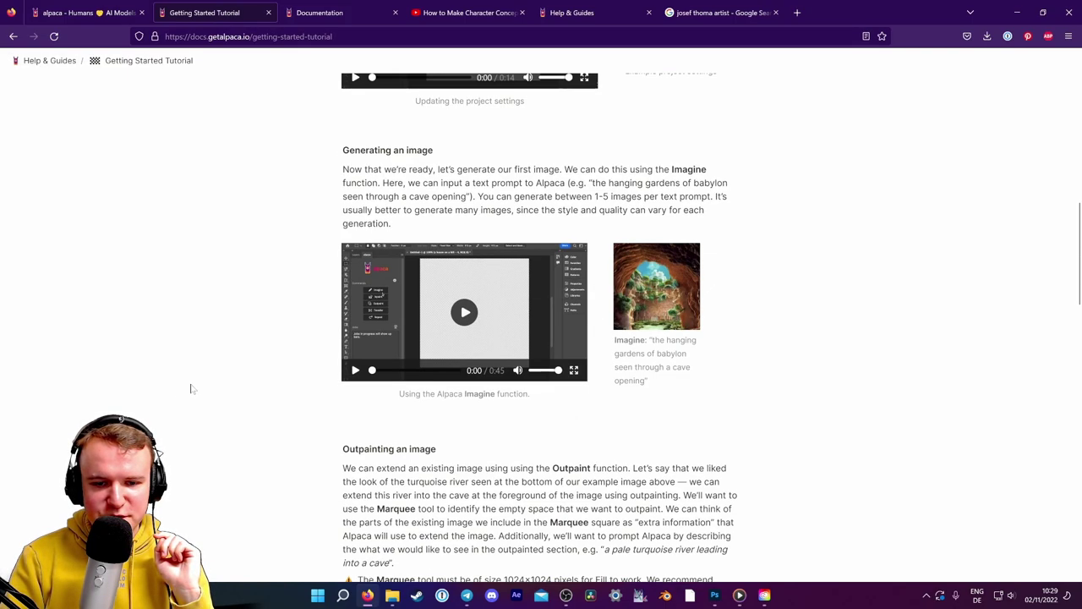
scroll(194, 386, down, 5)
scroll(196, 387, down, 5)
scroll(197, 387, down, 5)
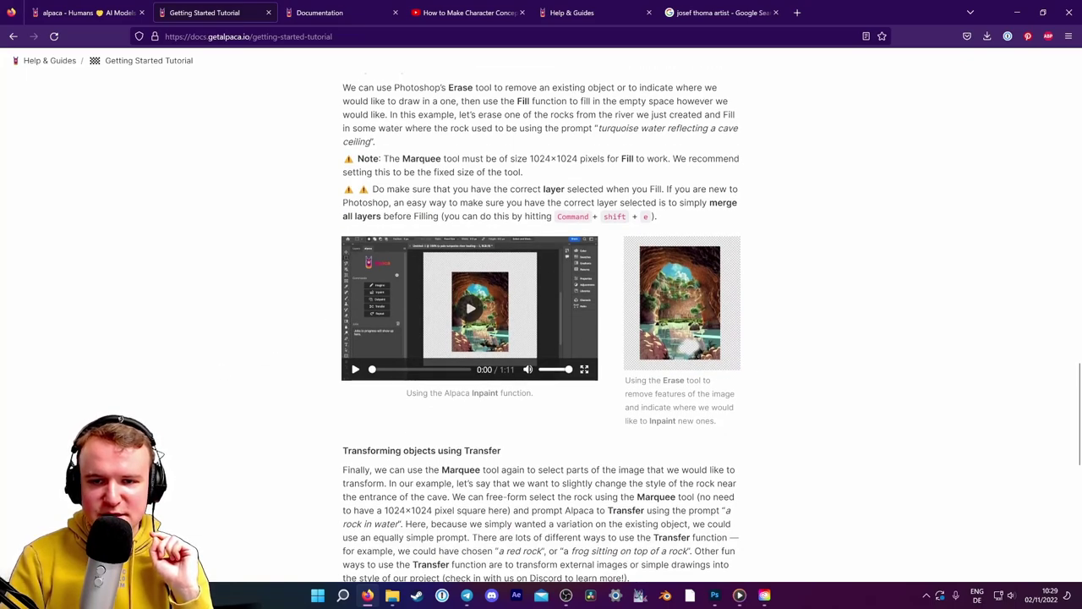
drag(530, 158, 604, 159)
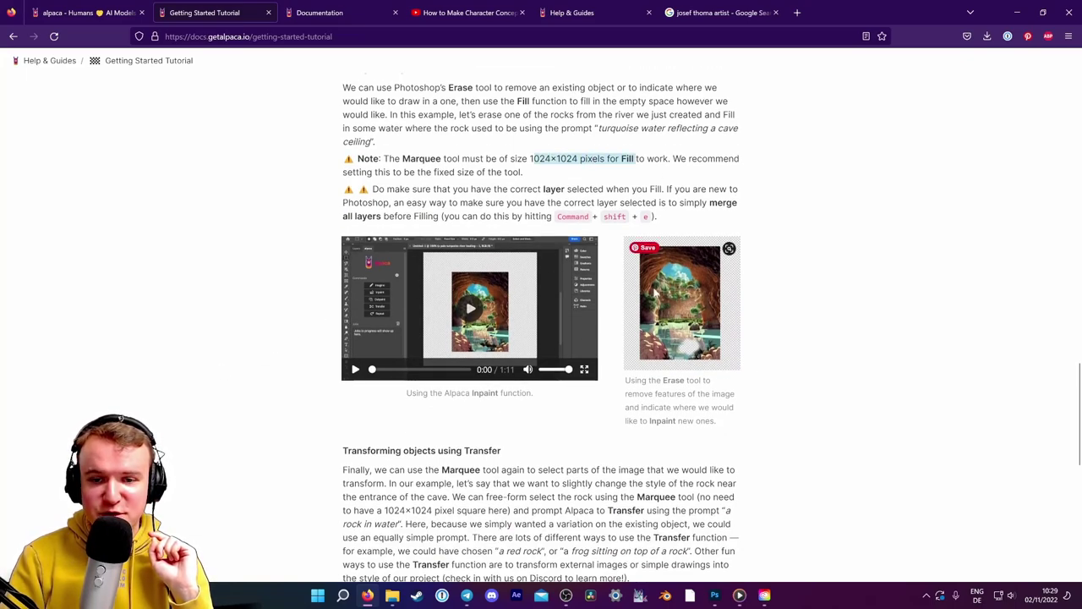
click(715, 595)
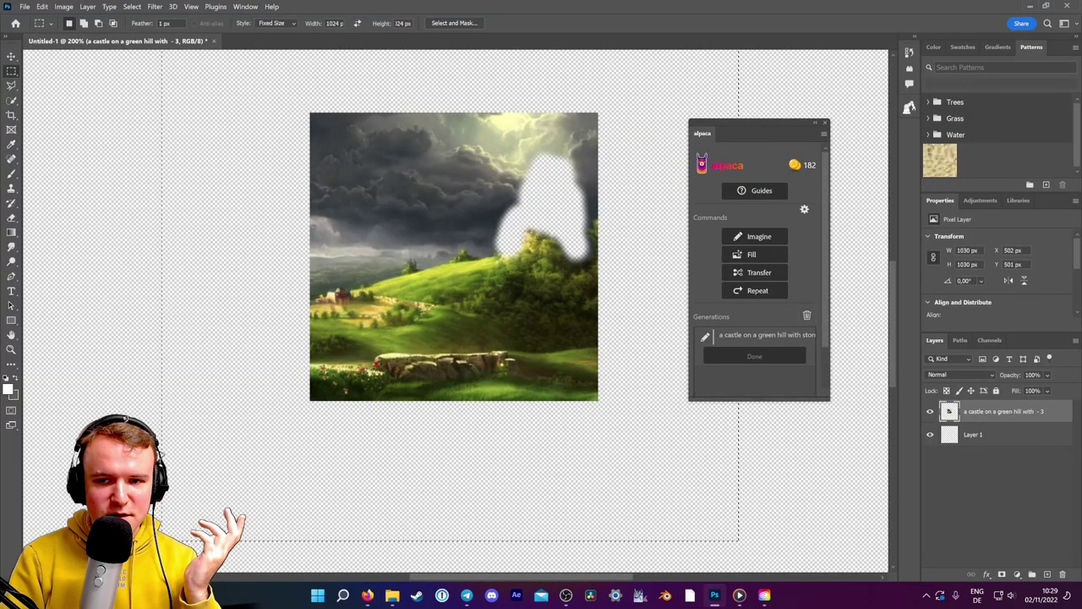
Step: Place a fixed 512 × 512 px marquee selection over the image's top-left
text(112)
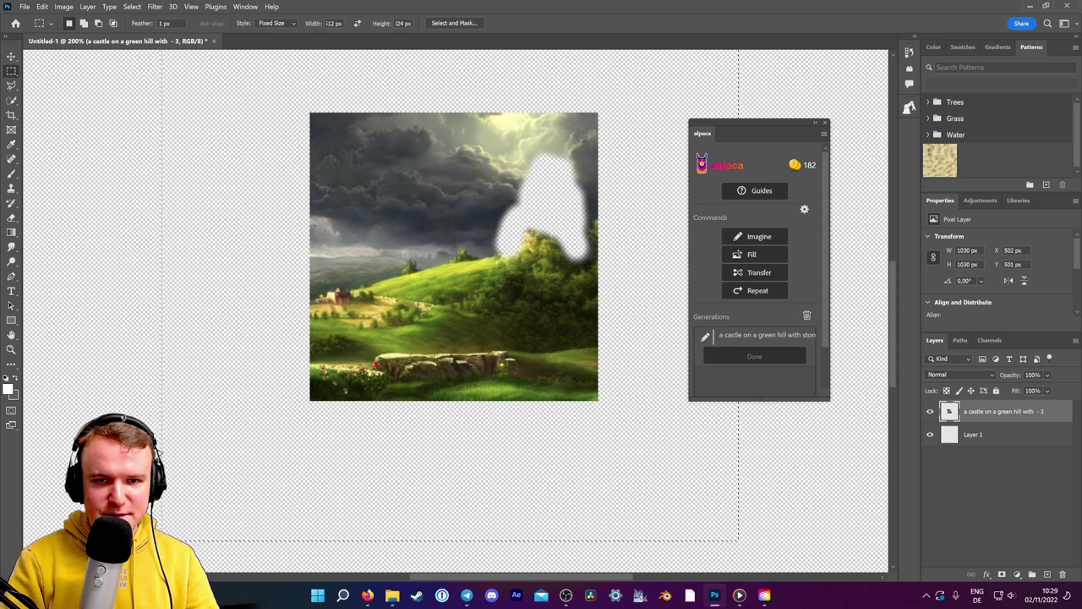
key(Tab)
text(512)
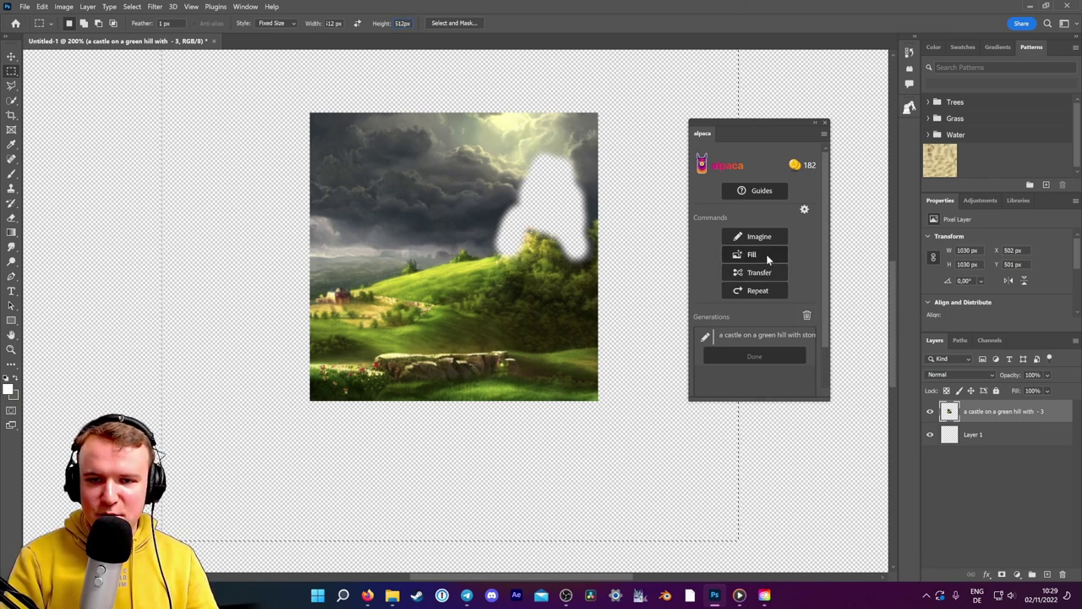
mouse_move(161, 211)
mouse_down()
mouse_move(309, 135)
mouse_move(309, 112)
mouse_up()
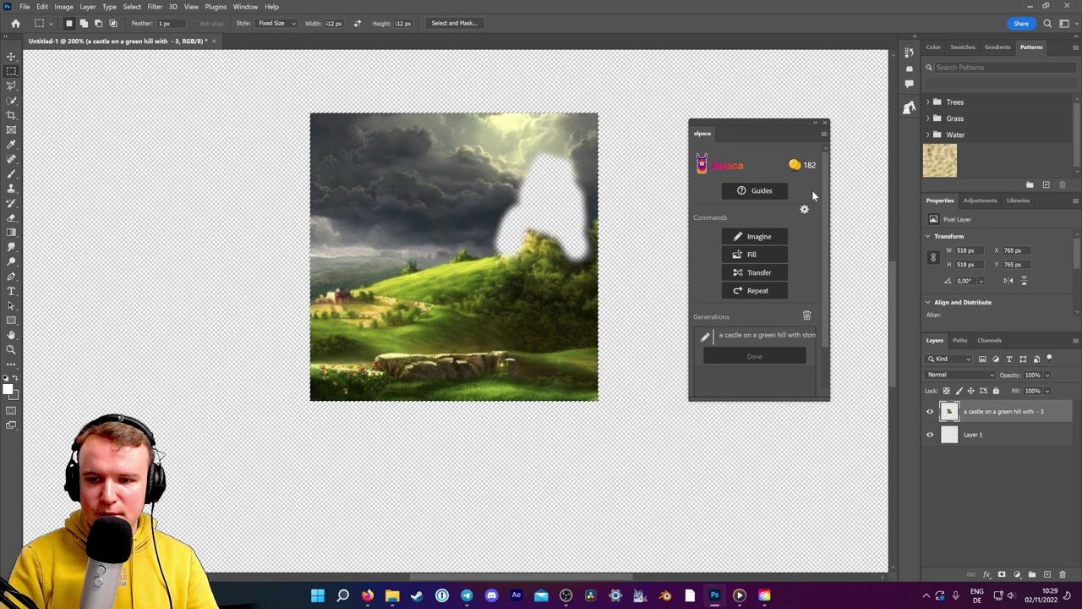
Step: Open the alpaca Fill dialog and choose the Matte Painting prompt template
click(752, 254)
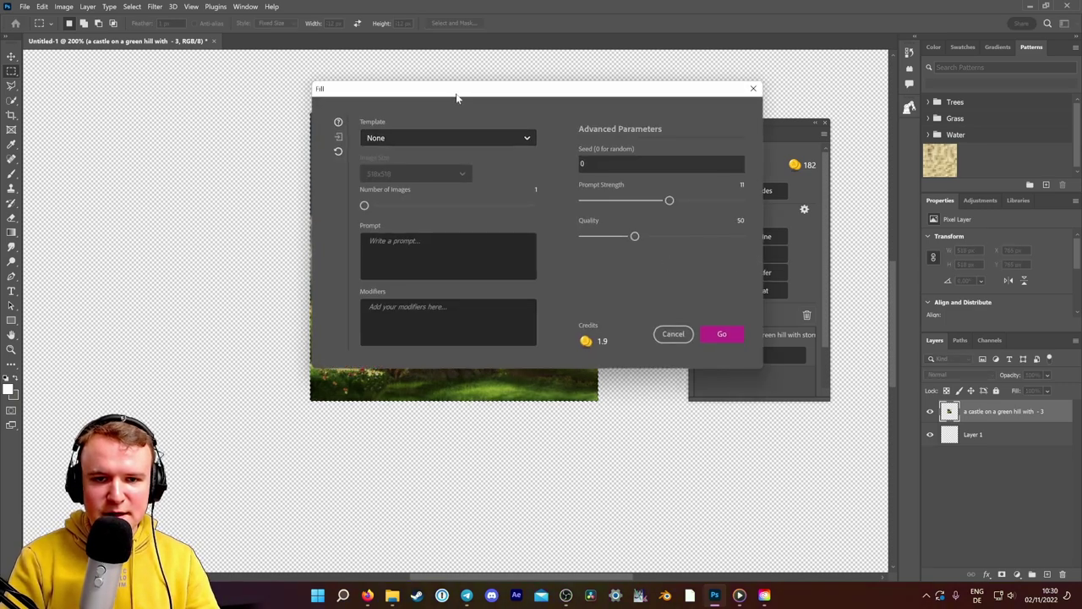
drag(457, 97, 654, 103)
click(620, 138)
click(606, 221)
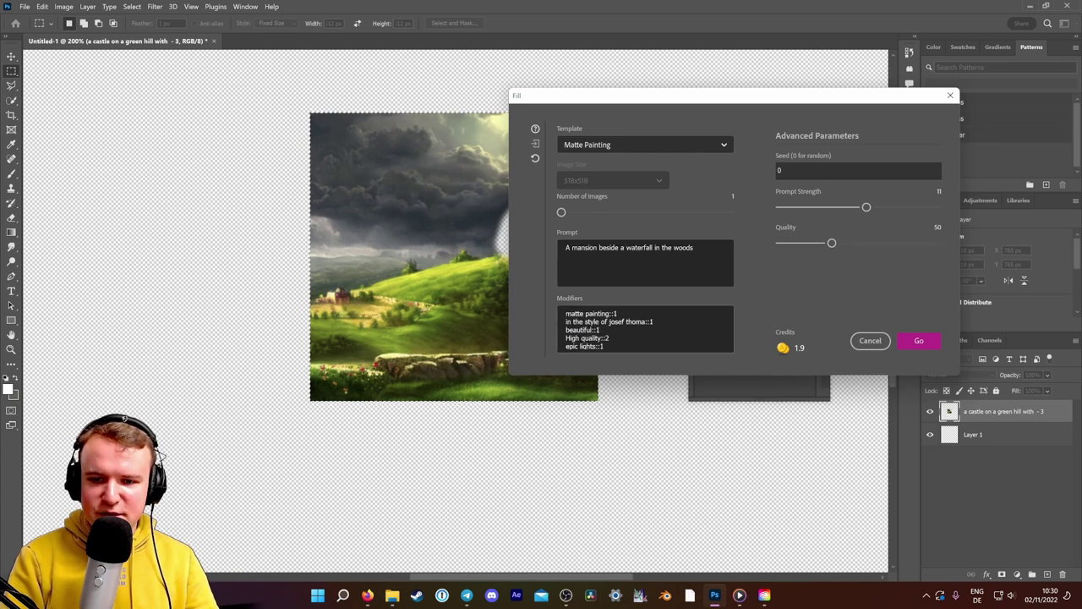
drag(637, 100, 774, 99)
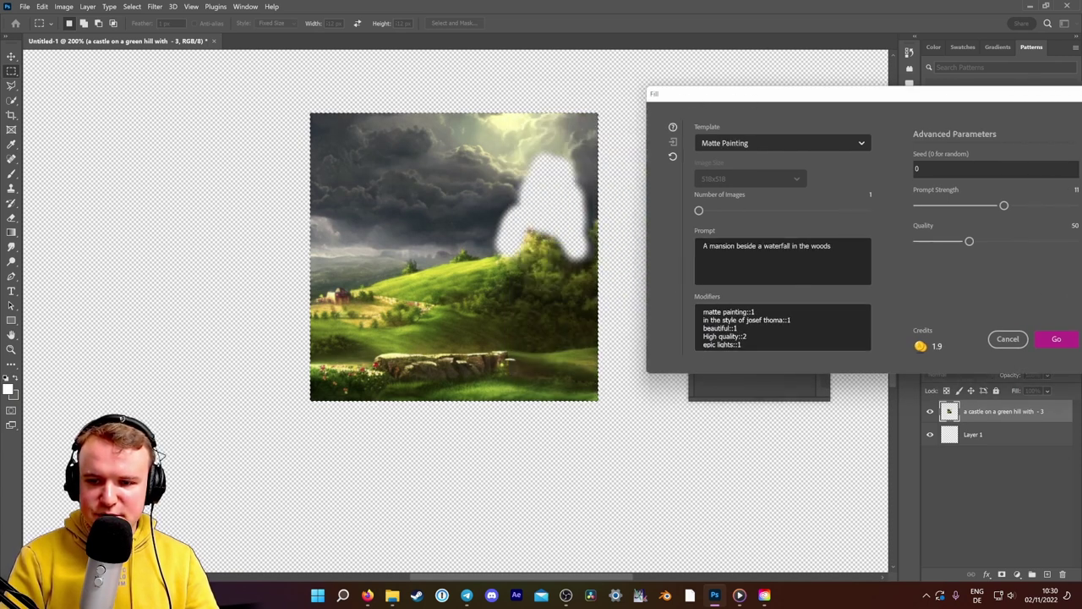
click(734, 329)
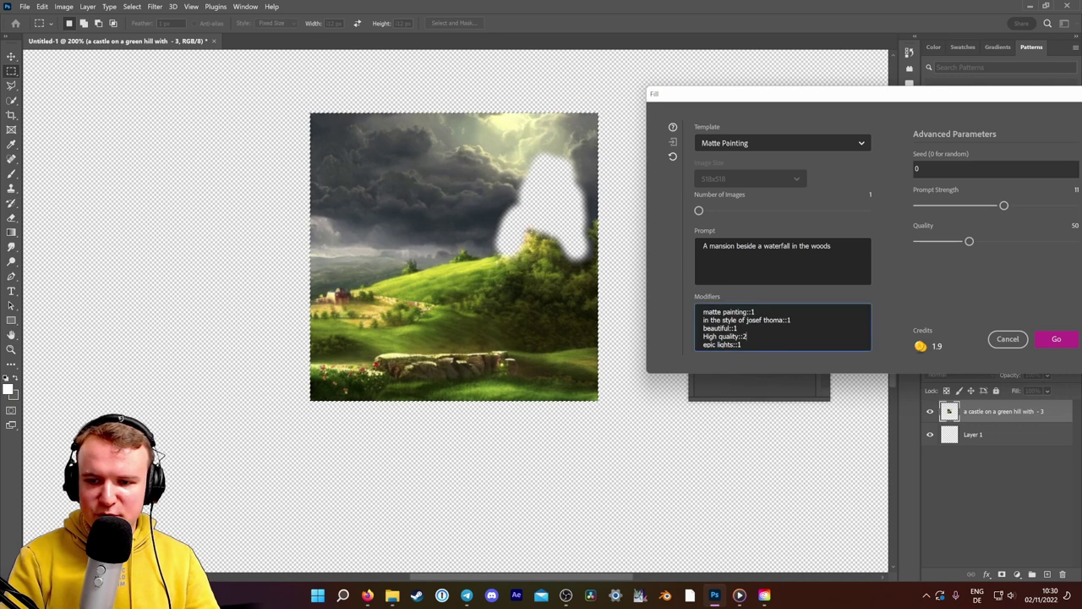
text(trending on art station::1)
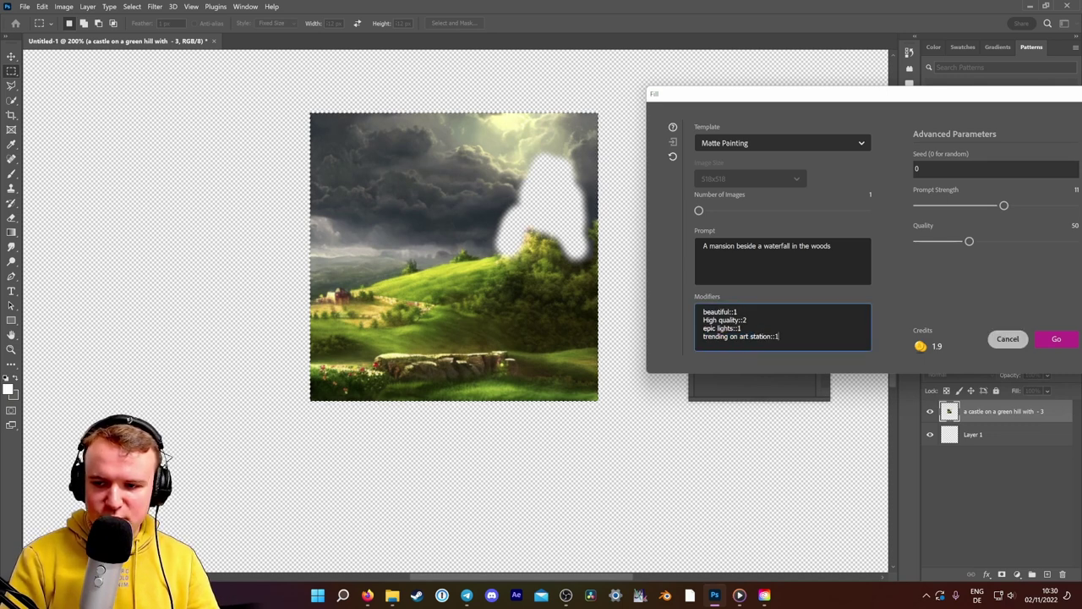
Step: Copy all the modifier text from the text-to-image generation settings
click(744, 236)
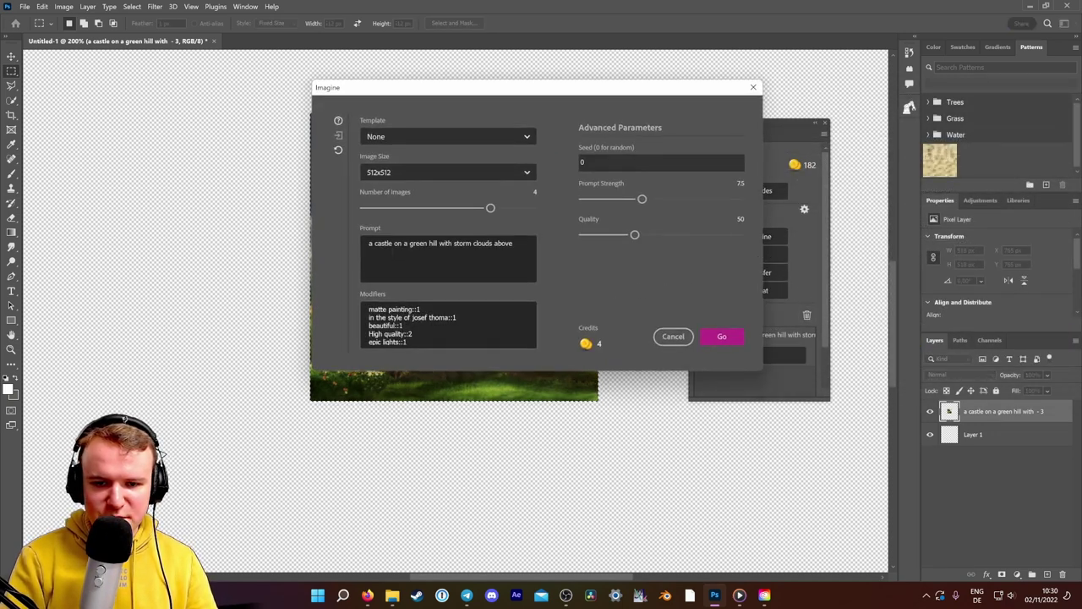
key(ctrl+a)
right_click(394, 333)
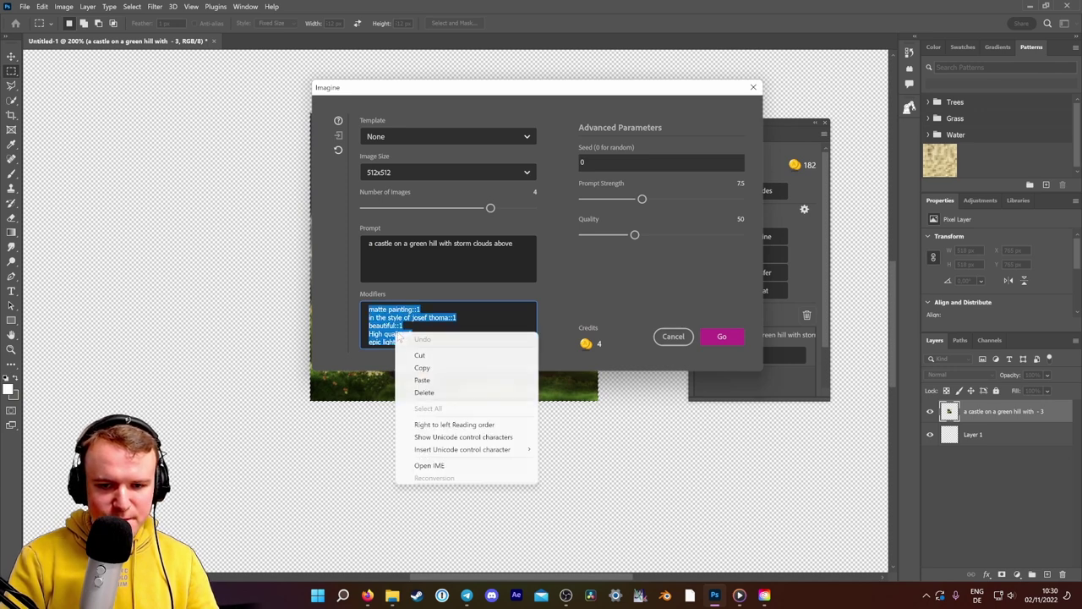
click(414, 370)
Step: Set up an alpaca Fill with pasted modifiers, prompt 'a victorian mansion on a hill', and 4 images
click(673, 336)
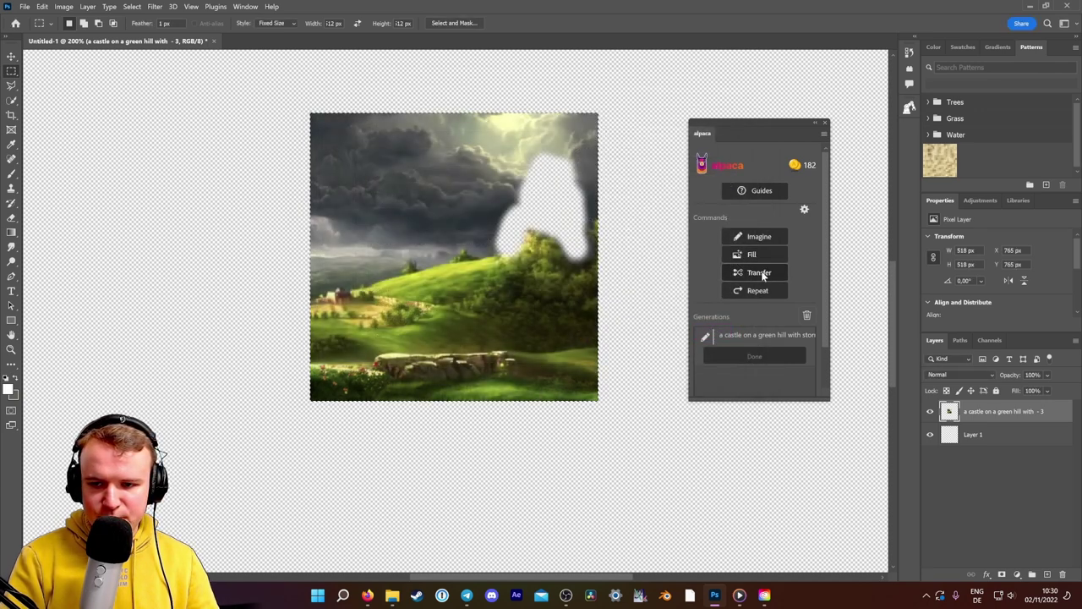
click(744, 254)
right_click(414, 310)
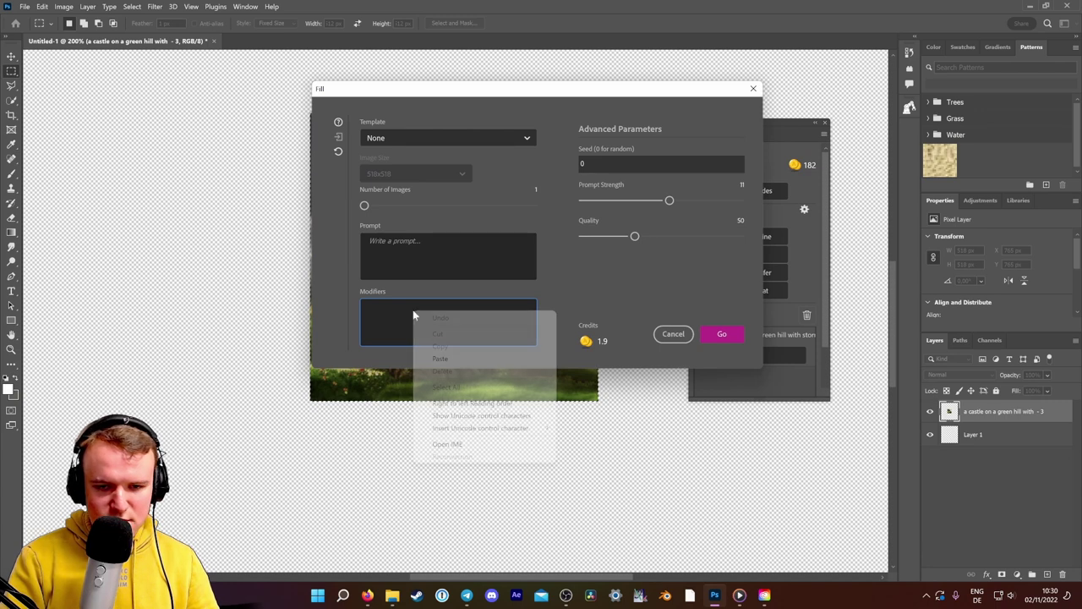
click(448, 358)
drag(476, 91, 790, 132)
click(761, 300)
text(a)
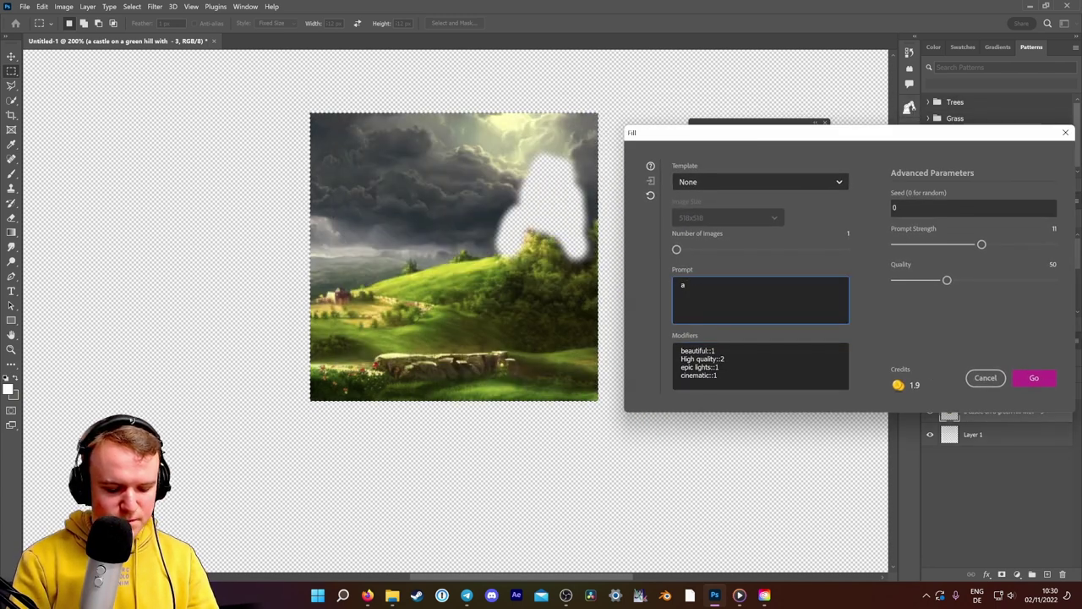
text( victorian )
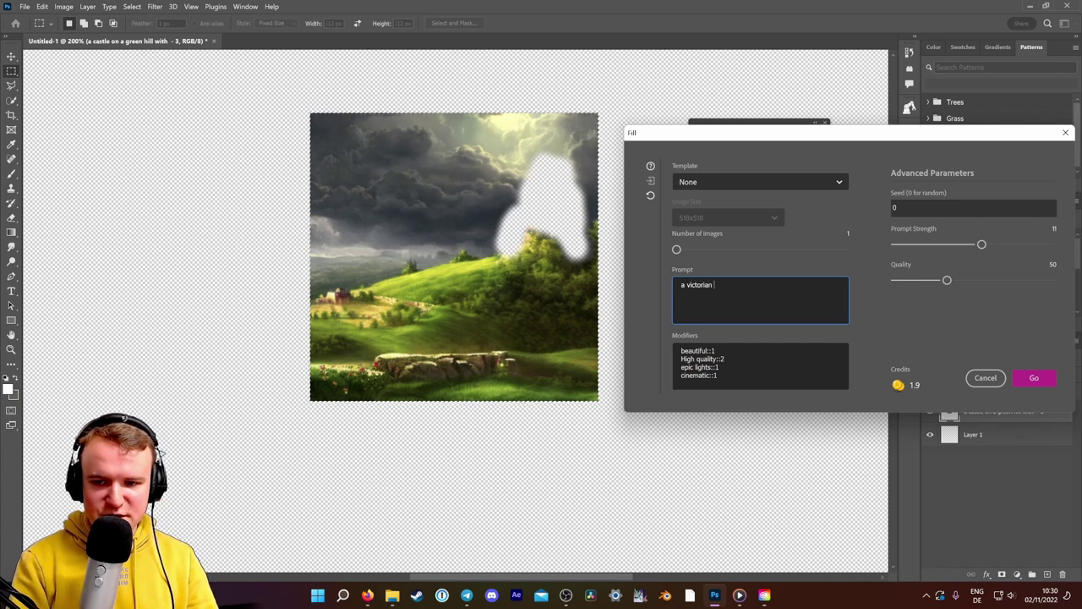
text(mansion on a )
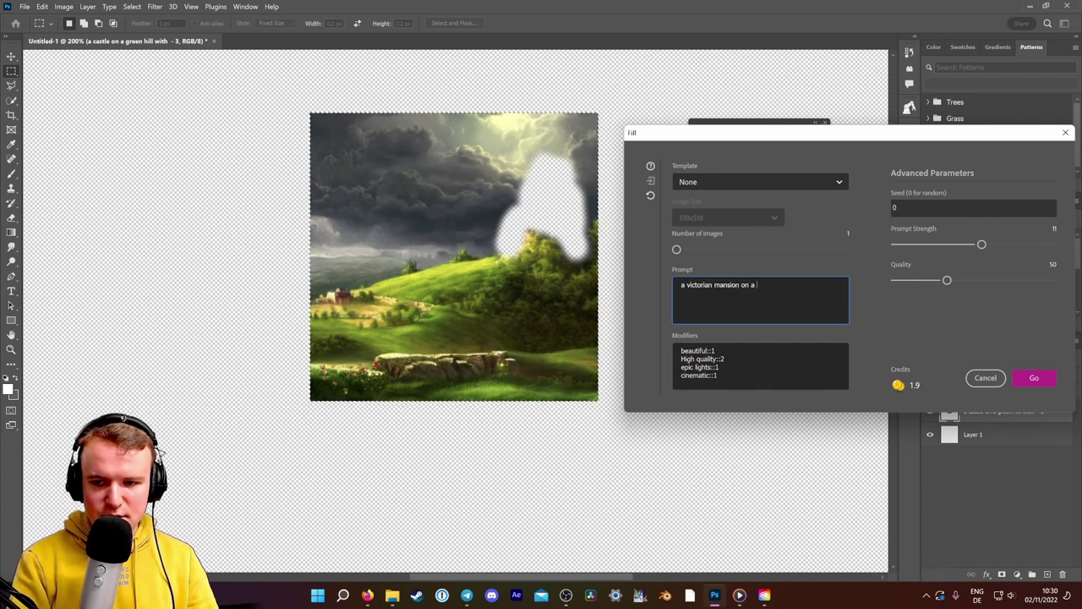
text(hill)
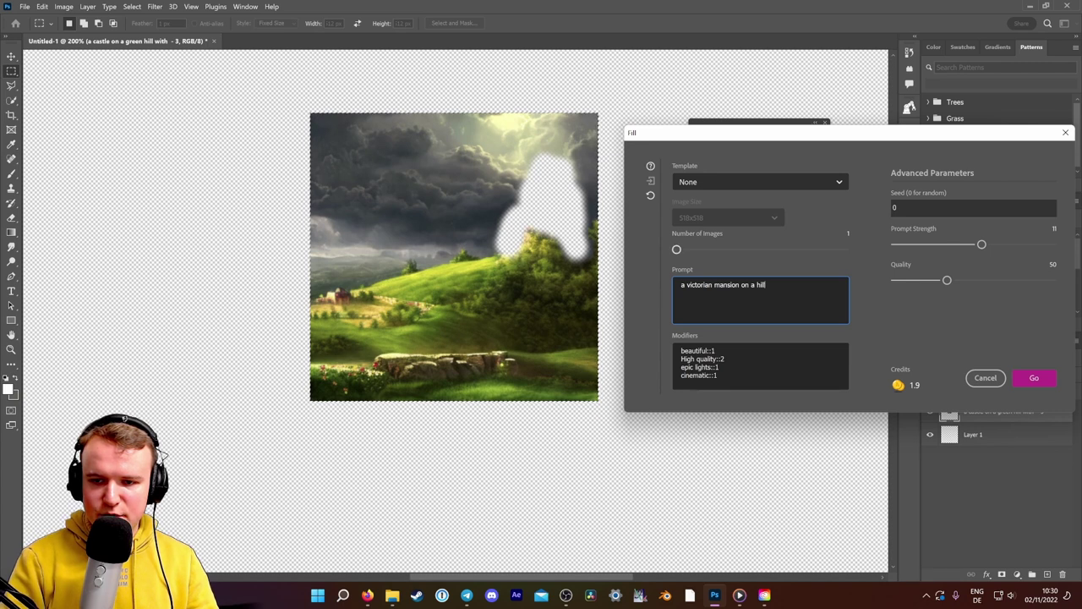
drag(676, 249, 802, 249)
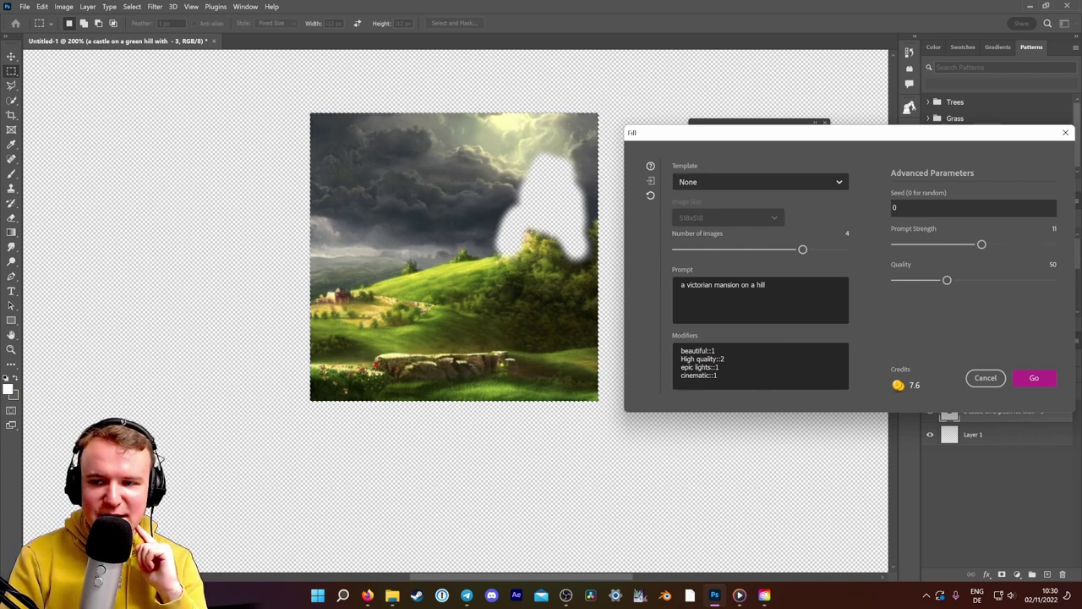
drag(969, 137, 948, 113)
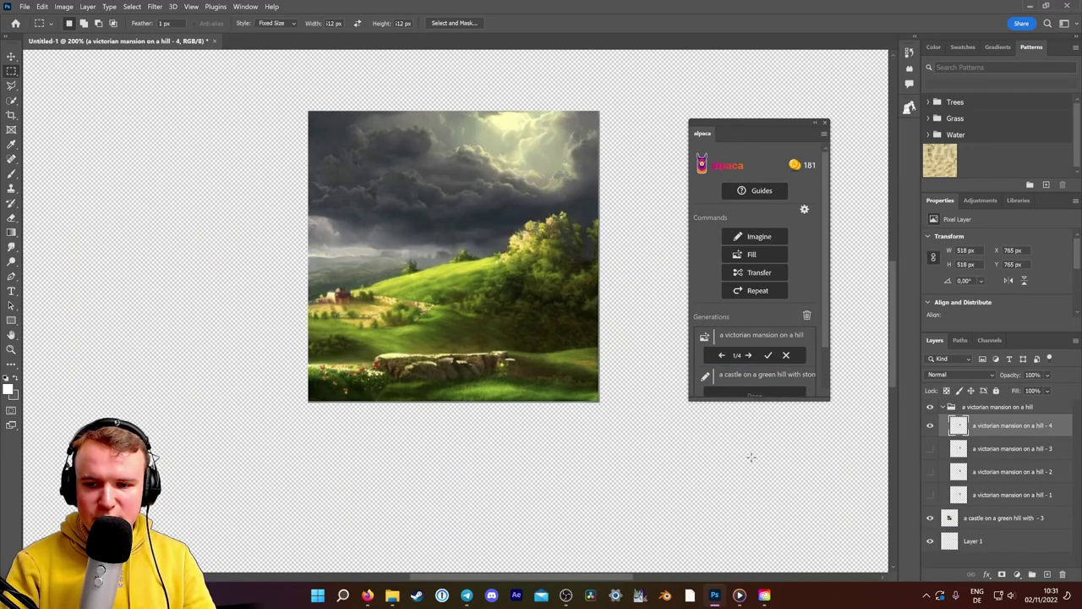
Step: Page through the four Victorian mansion variants, ending on 4/4 atop the right hilltop
click(748, 356)
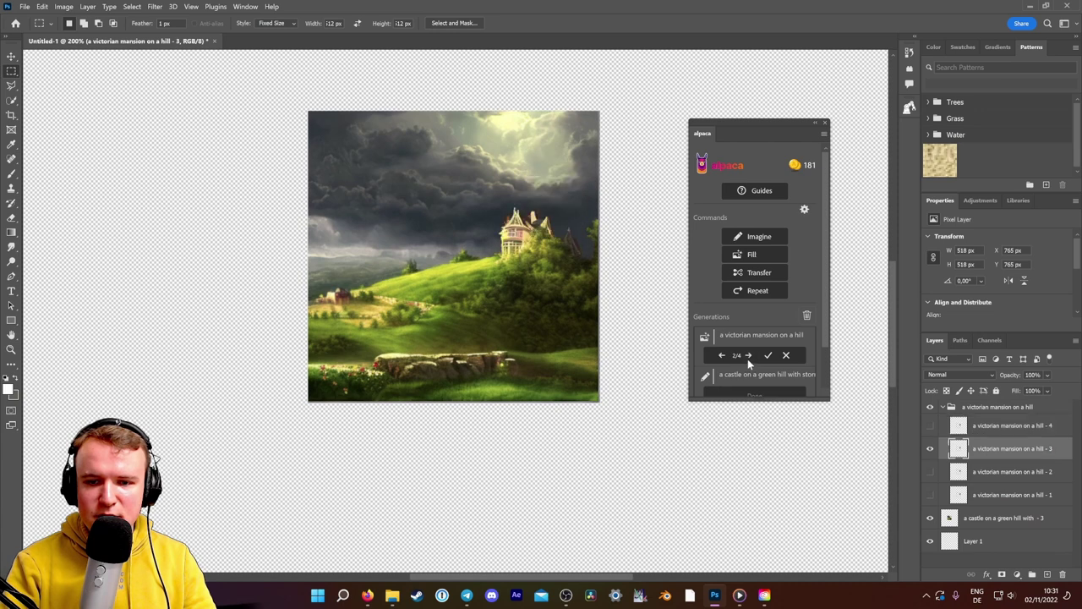
click(748, 356)
click(720, 356)
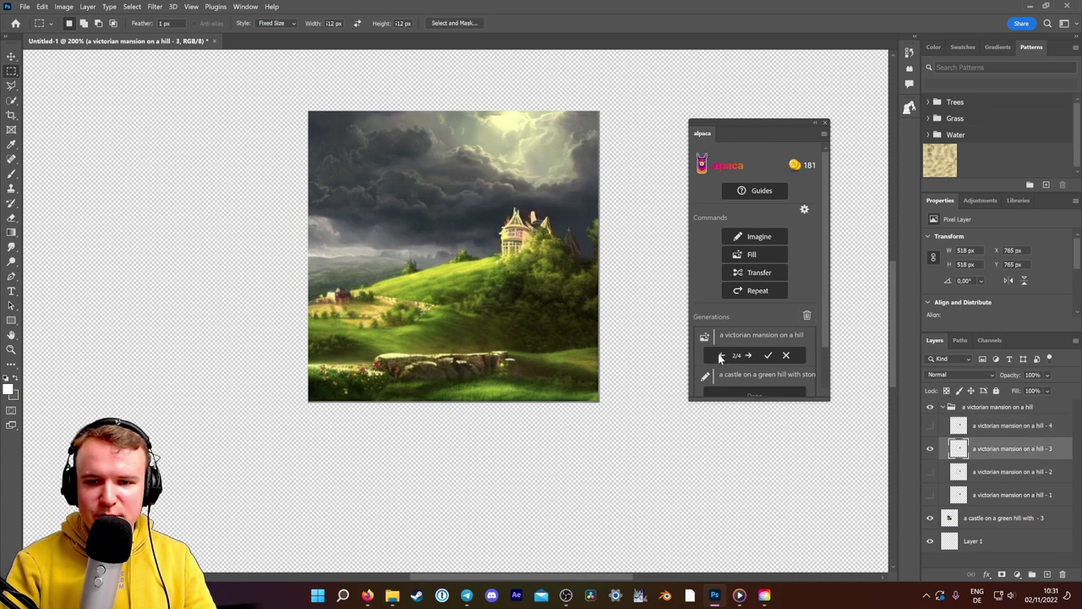
click(720, 356)
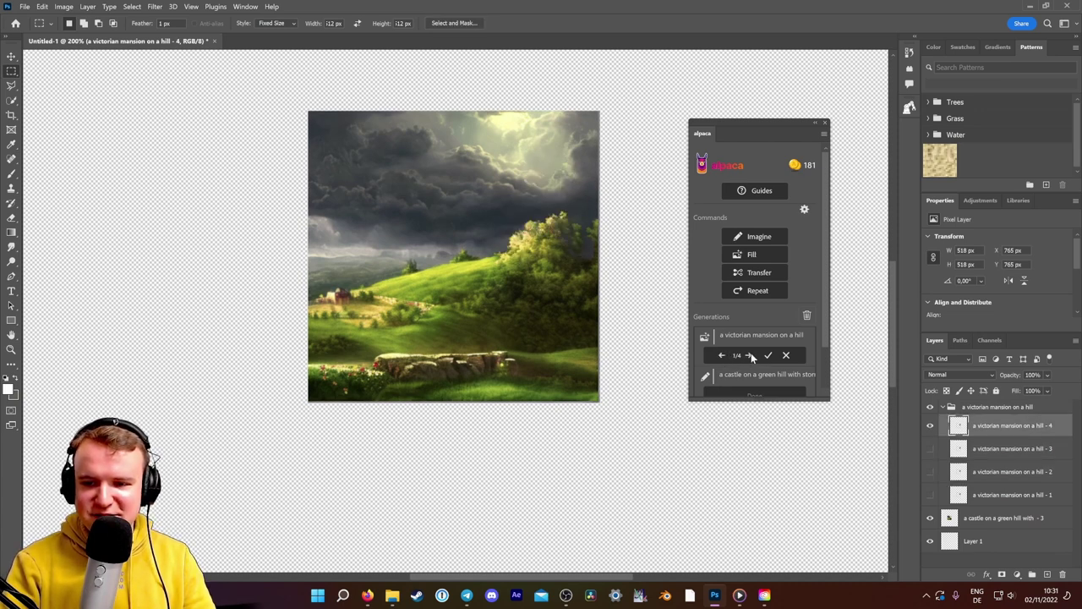
click(749, 355)
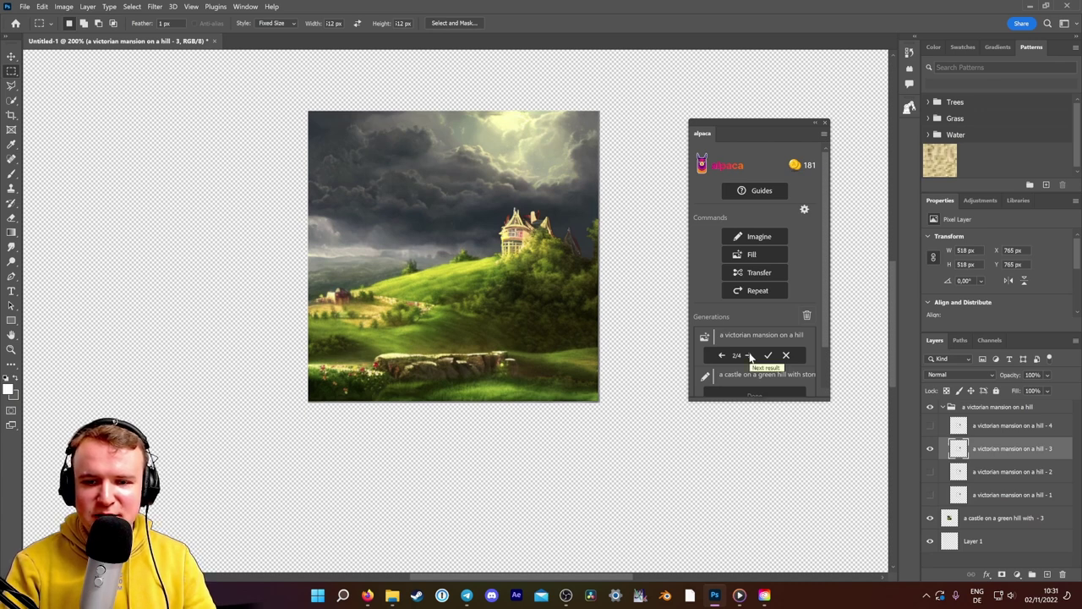
click(749, 356)
click(749, 356)
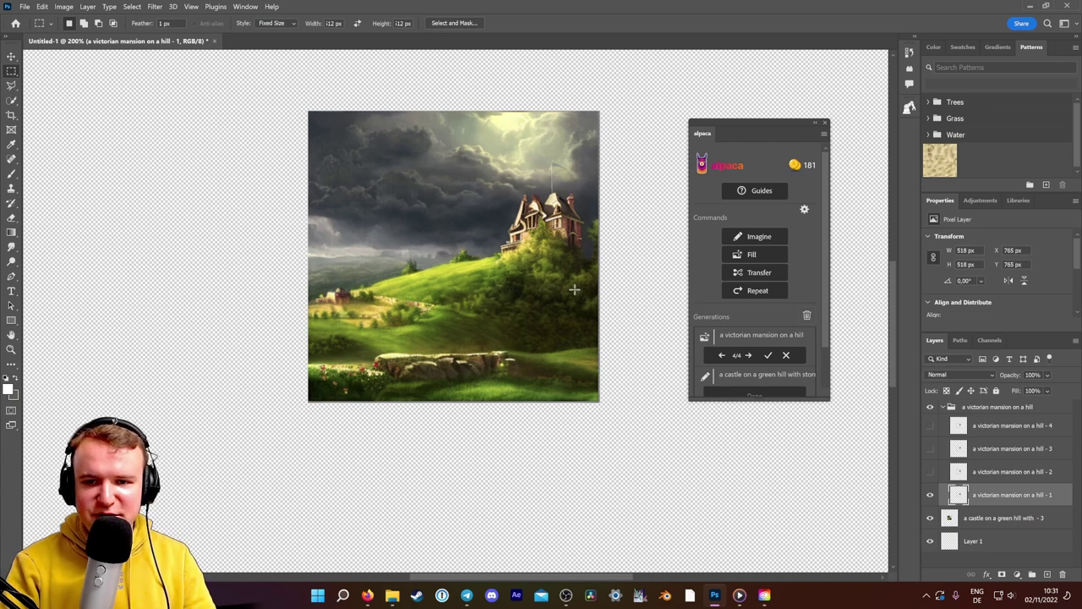
Step: Run a new alpaca Fill of the hole with the prompt 'a green hill landscape'
click(768, 356)
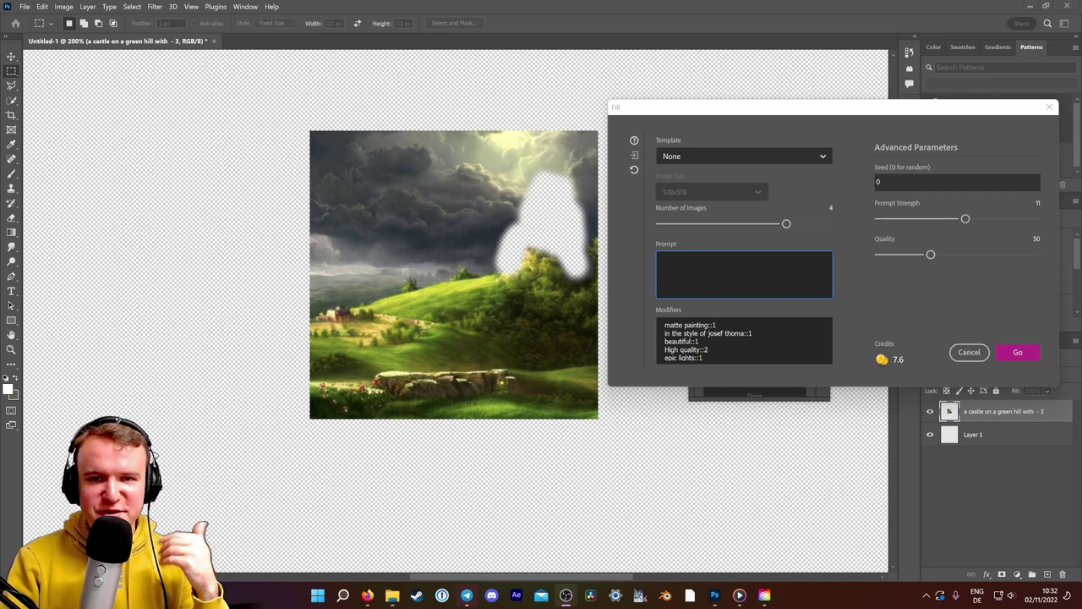
click(727, 275)
text(a green hill landscape)
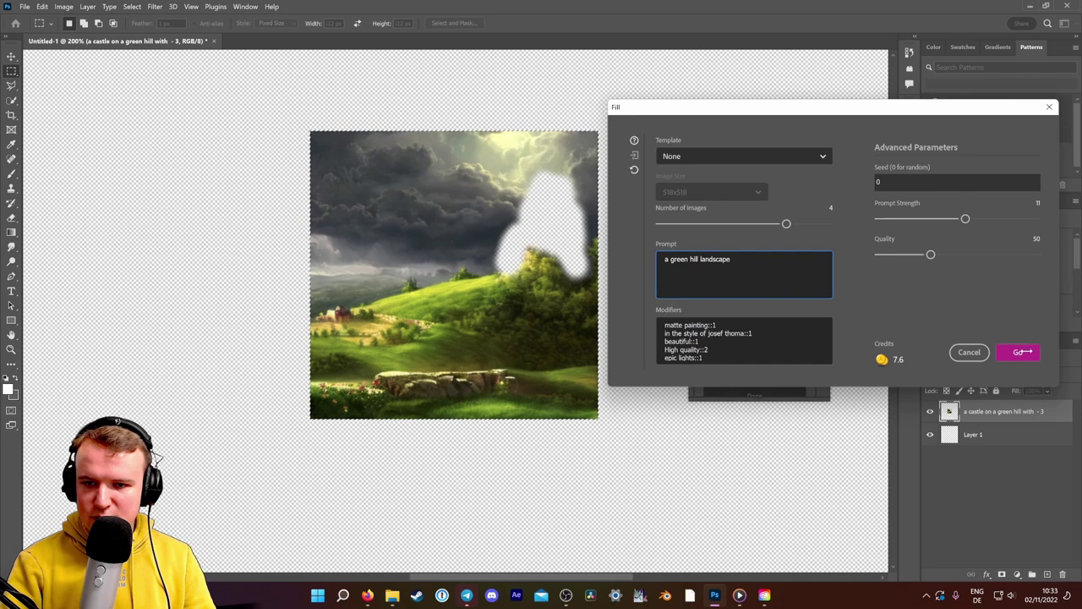
click(1018, 353)
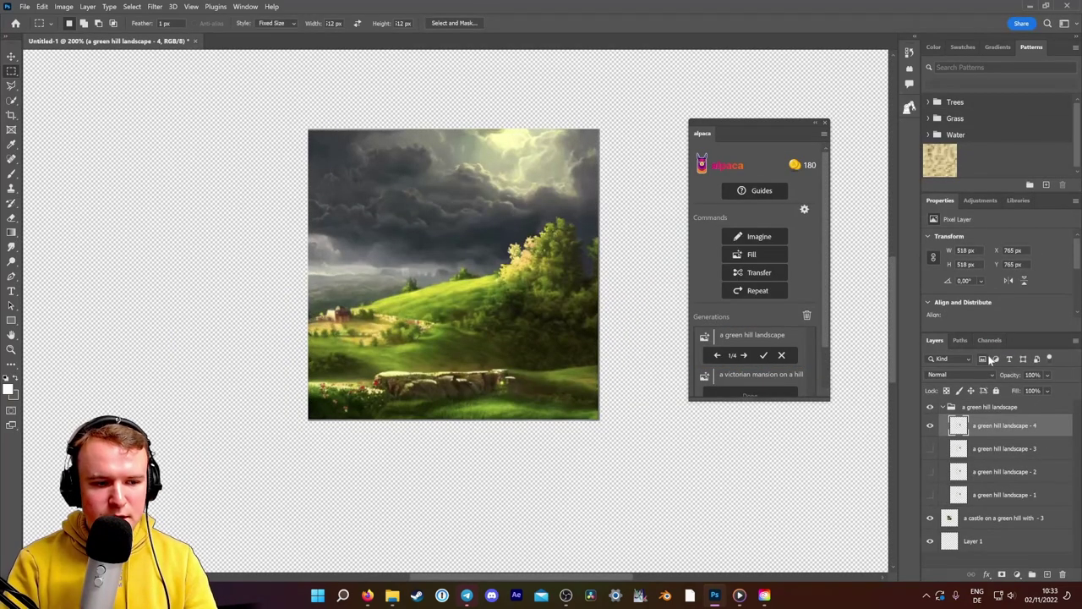
Step: Cycle through the green hill landscape variants and keep the chosen fill as one layer
click(743, 355)
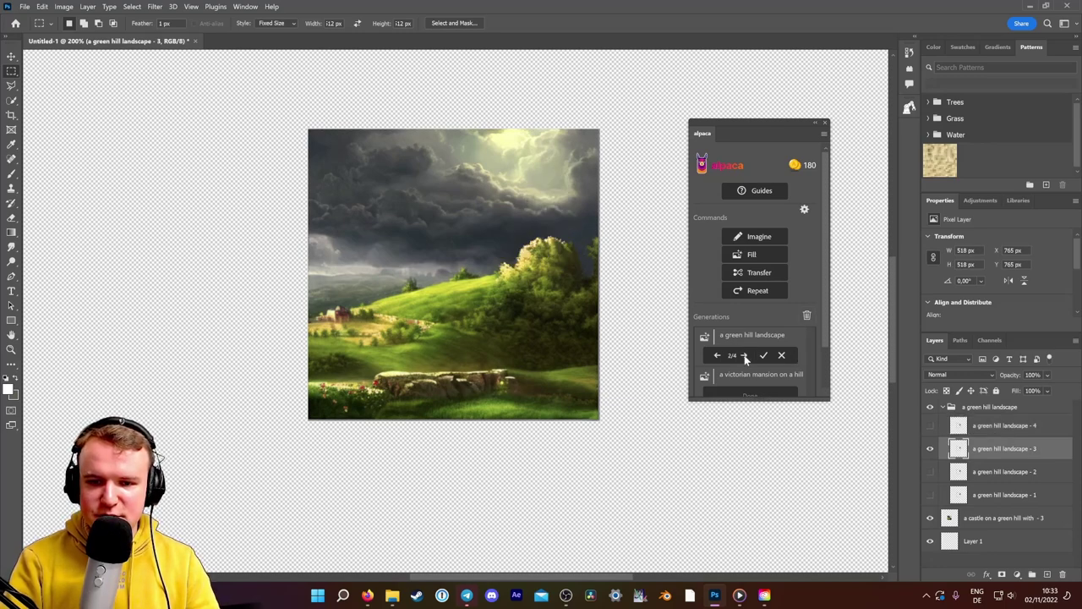
click(743, 356)
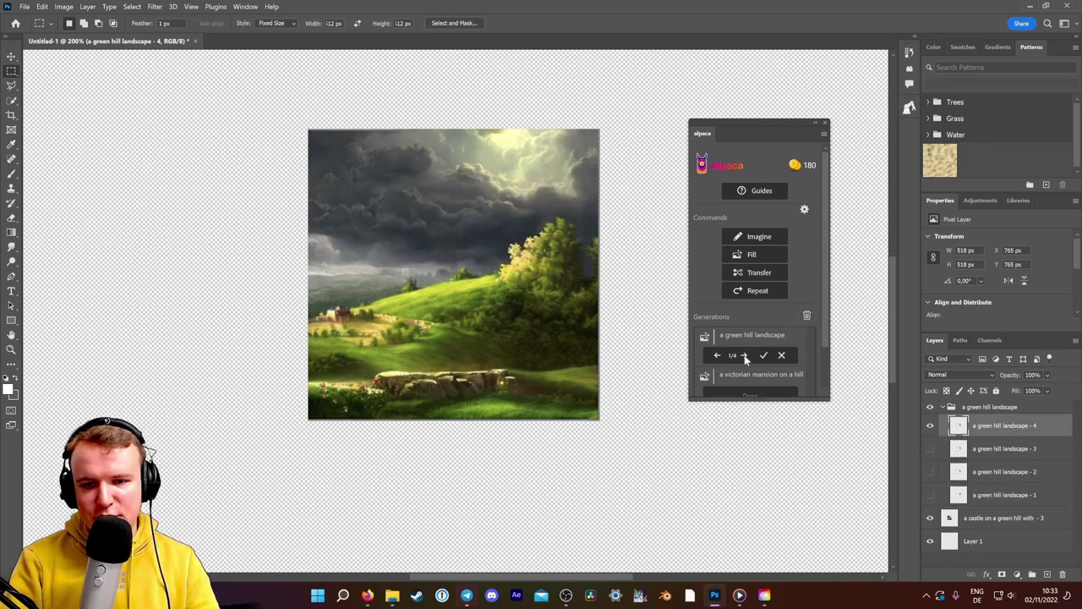
click(744, 356)
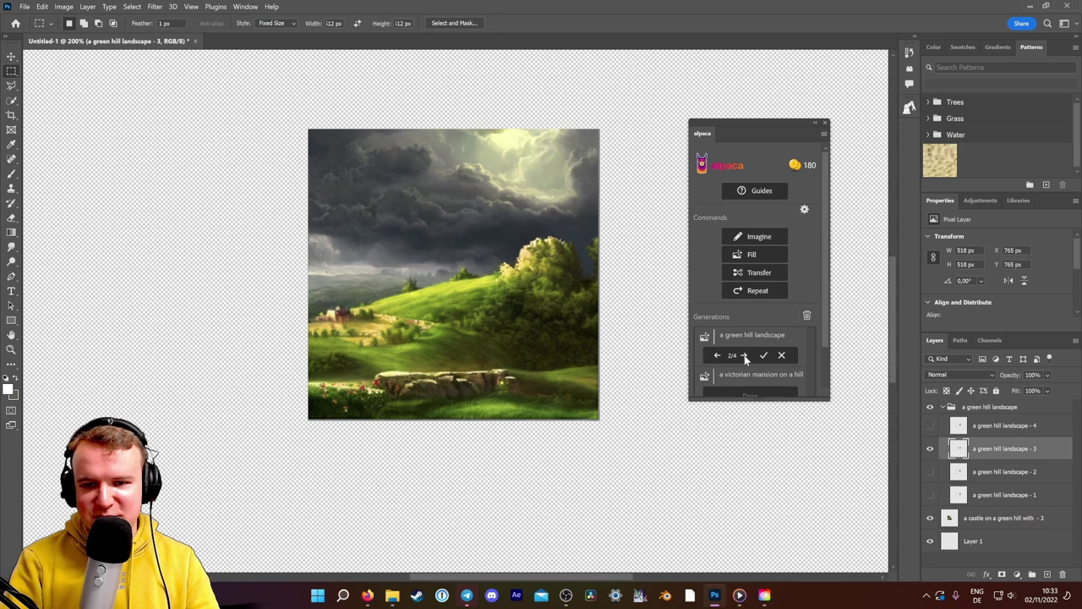
click(744, 356)
click(744, 356)
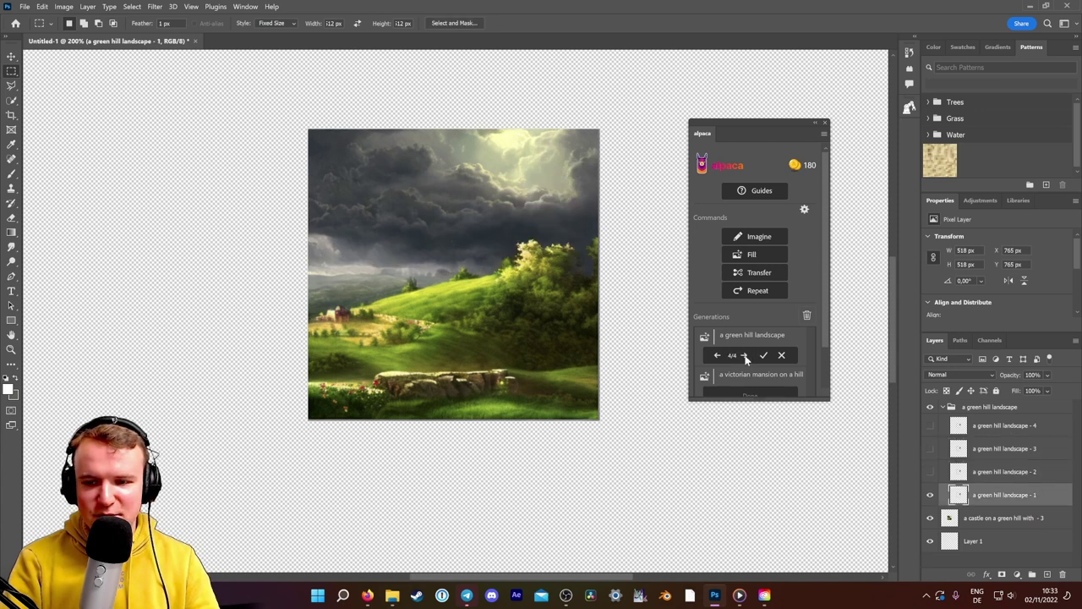
click(763, 355)
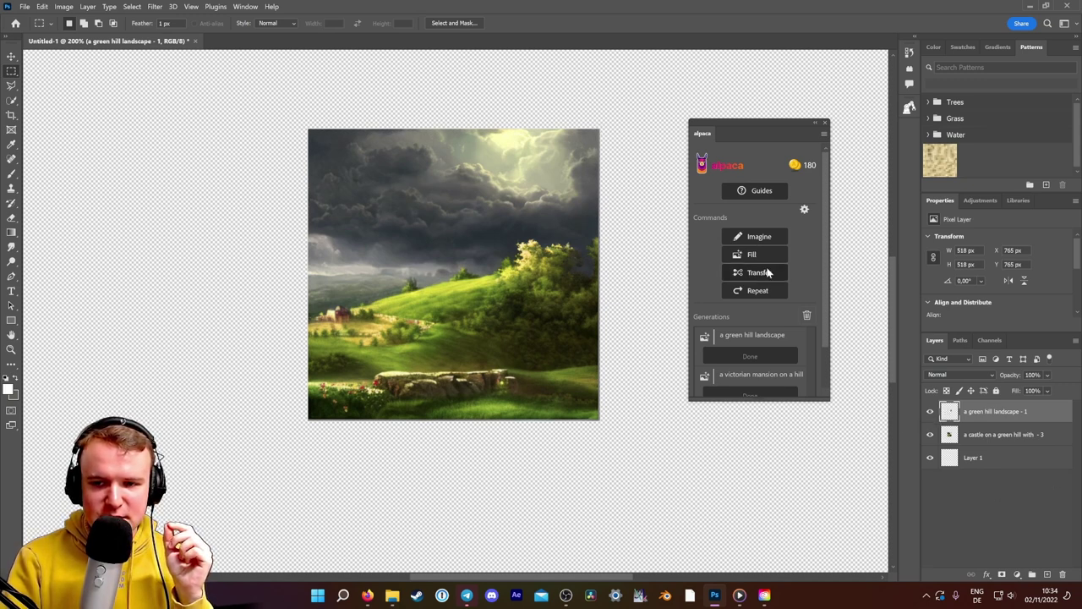
Step: Toggle the landscape fill layer's visibility to compare it with the original
click(930, 411)
click(930, 411)
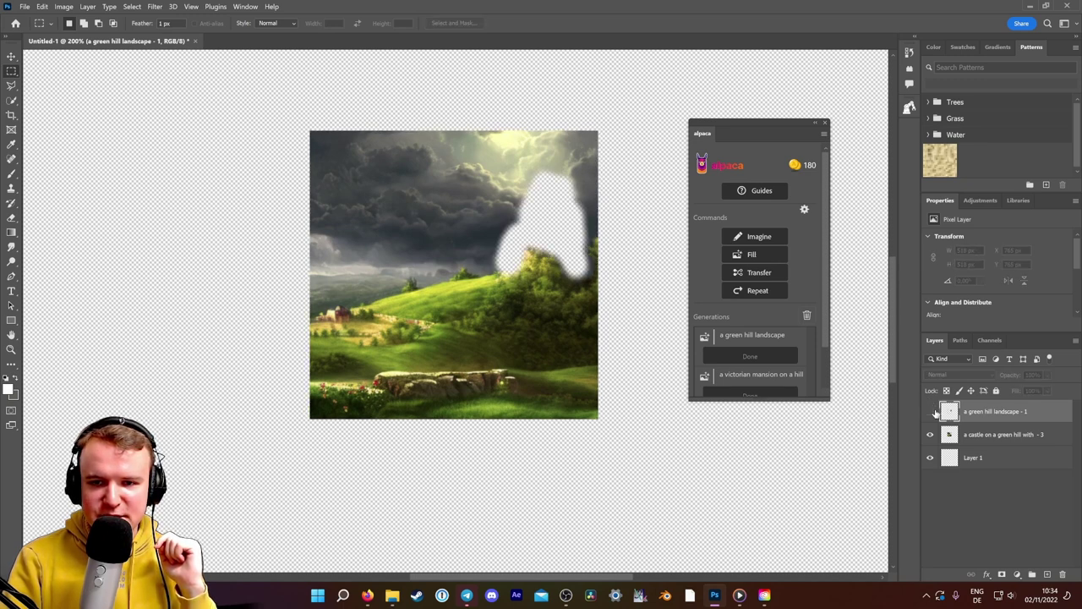
click(930, 411)
Step: Erase the leftover strips along the image's right, bottom and top edges
click(11, 175)
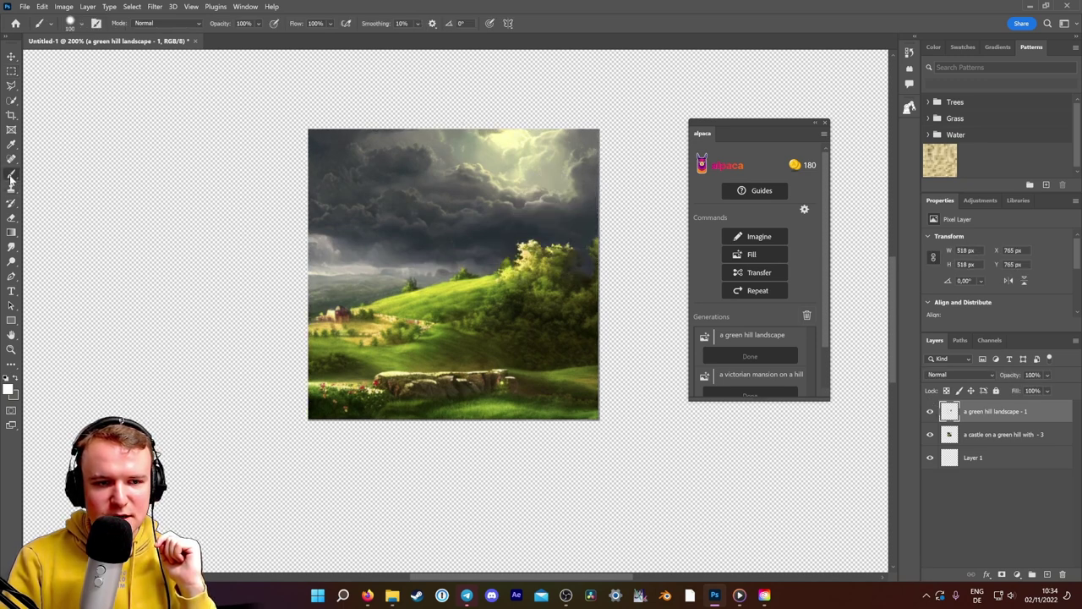
key(e)
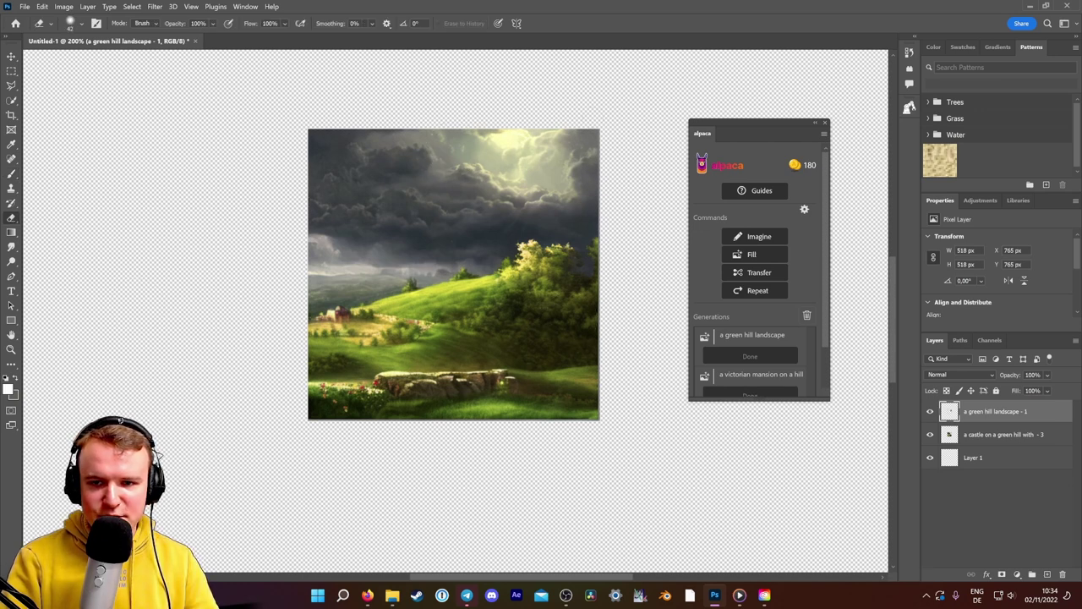
drag(596, 137, 595, 247)
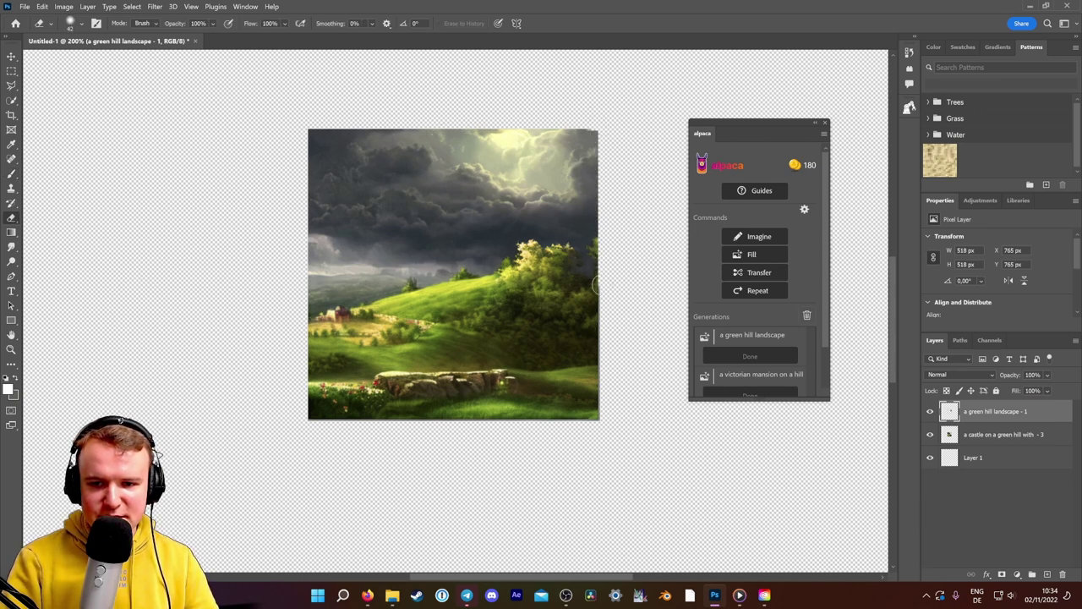
mouse_move(594, 286)
mouse_down()
mouse_move(425, 417)
mouse_move(320, 417)
mouse_move(316, 130)
mouse_up()
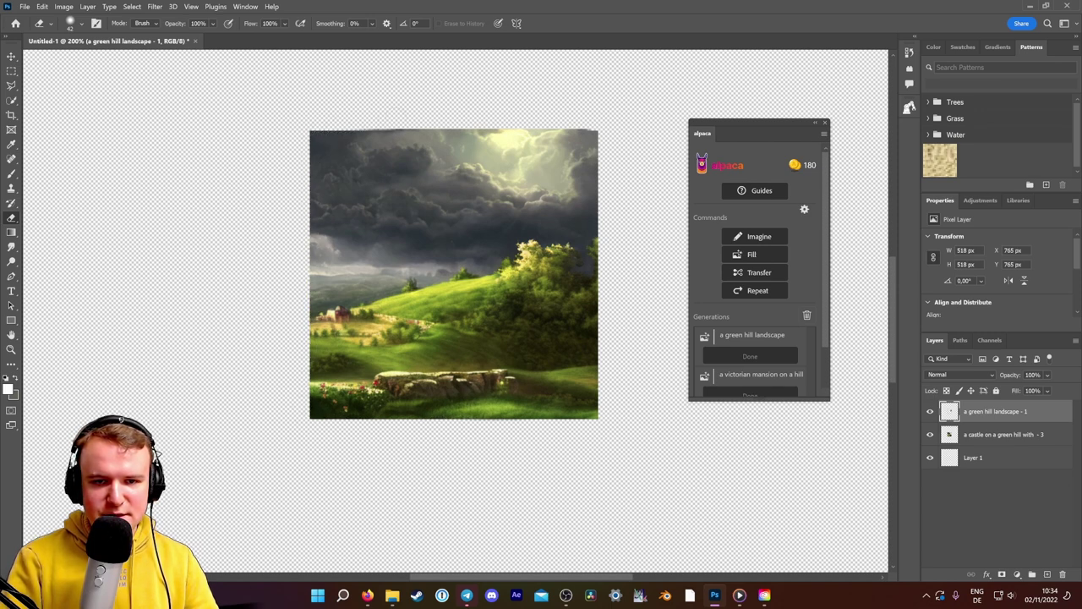
drag(406, 131, 499, 132)
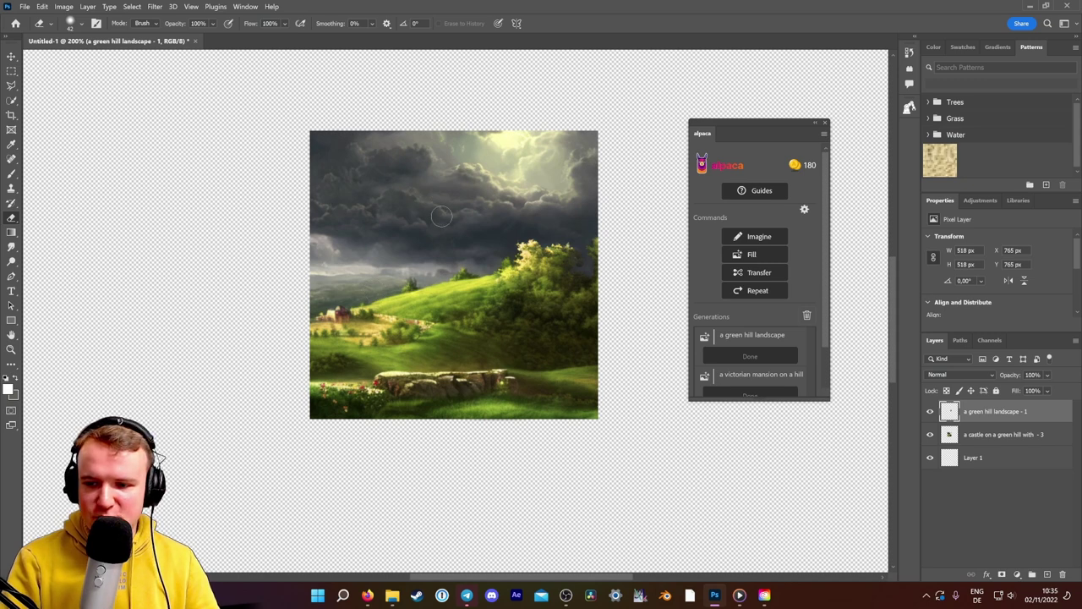
Step: Merge the castle layer into the green hill landscape and delete the empty Layer 1
shift+click(1023, 435)
right_click(1023, 434)
click(897, 439)
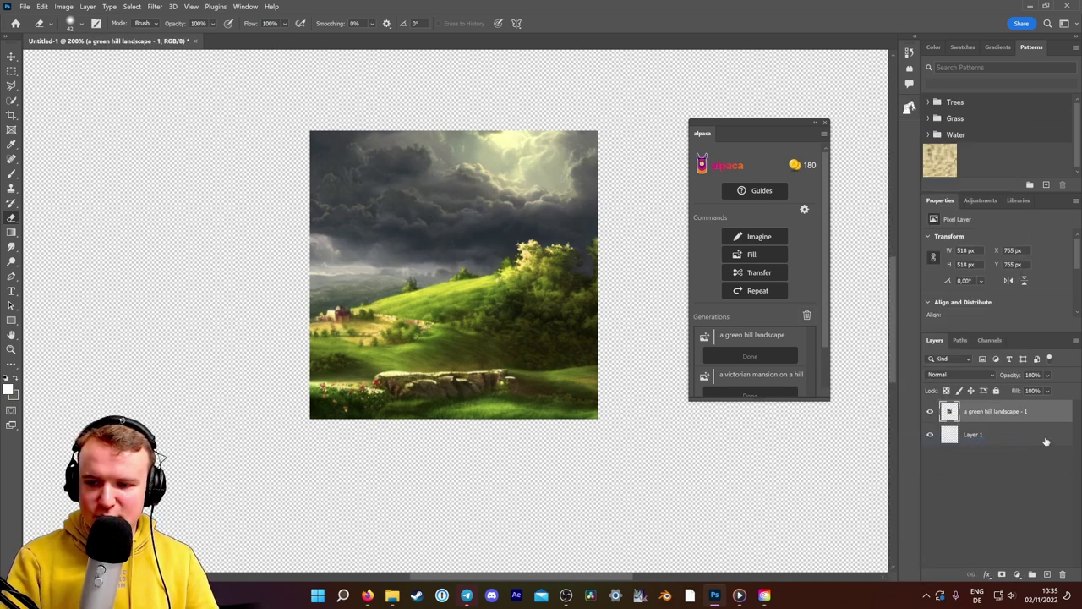
click(1063, 574)
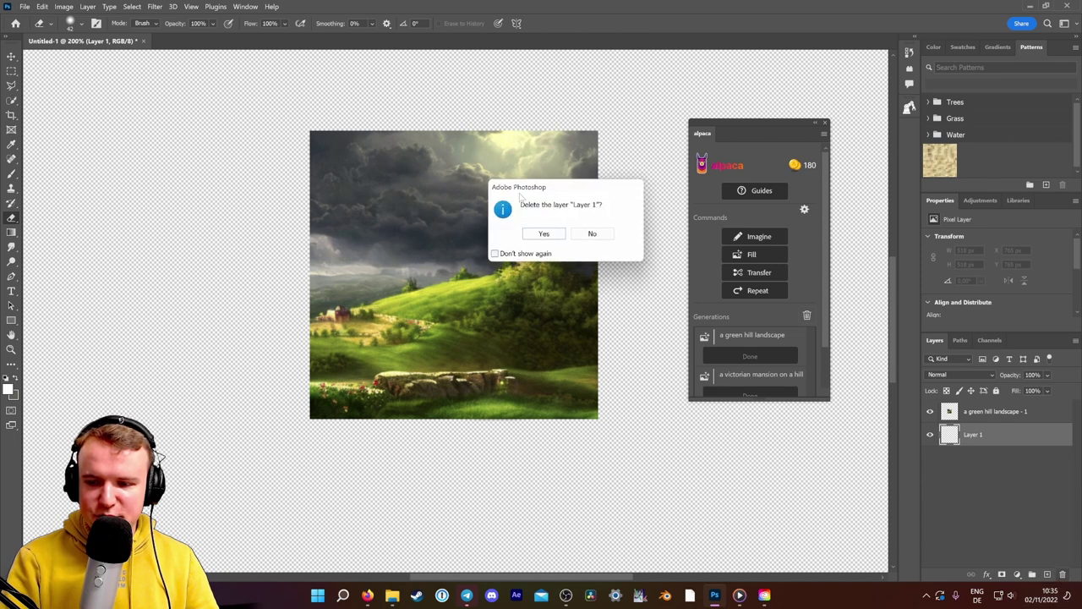
click(544, 236)
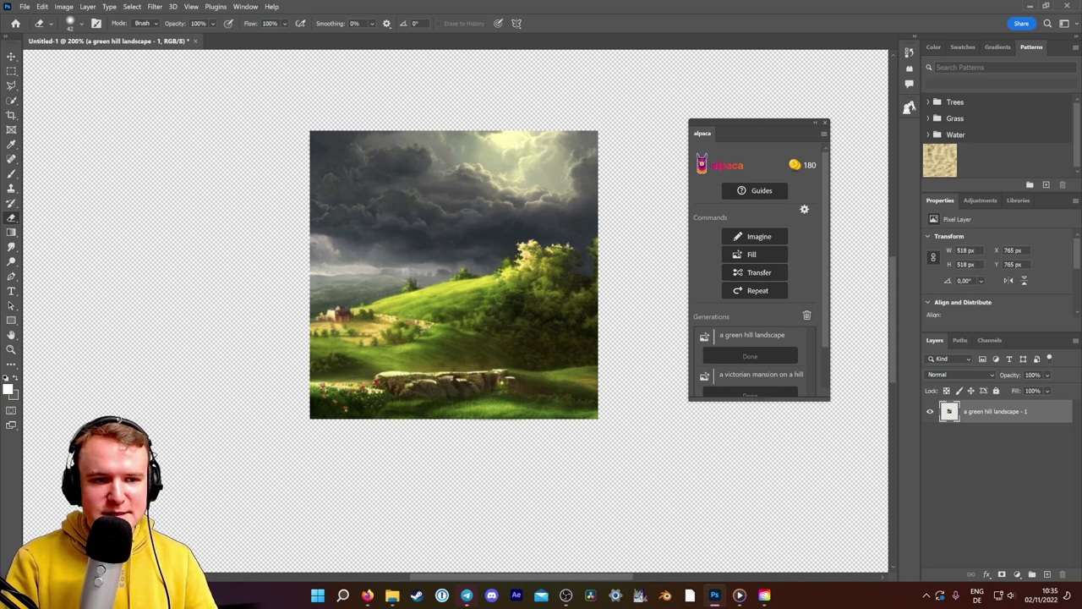
Step: Draw a Fixed Size 512×512 px rectangular selection over the image's left edge
click(12, 71)
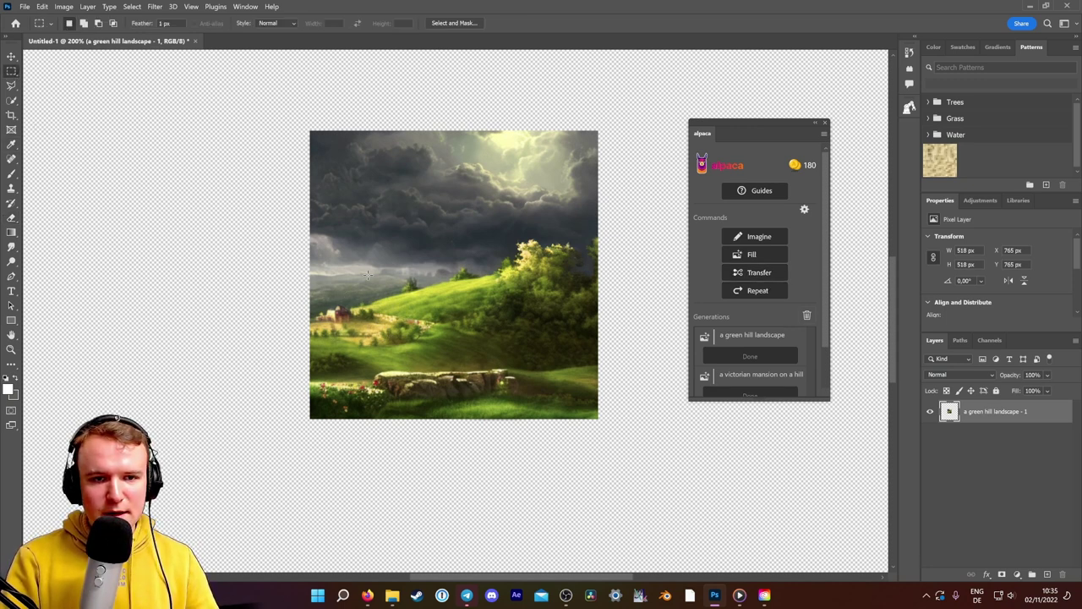
click(277, 23)
click(269, 49)
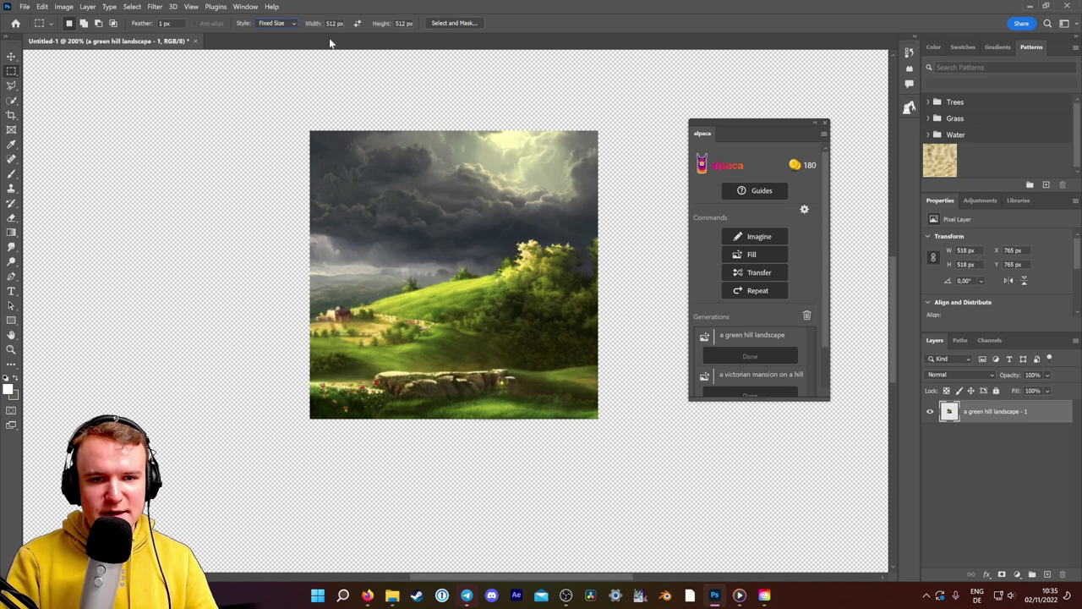
drag(359, 158, 261, 188)
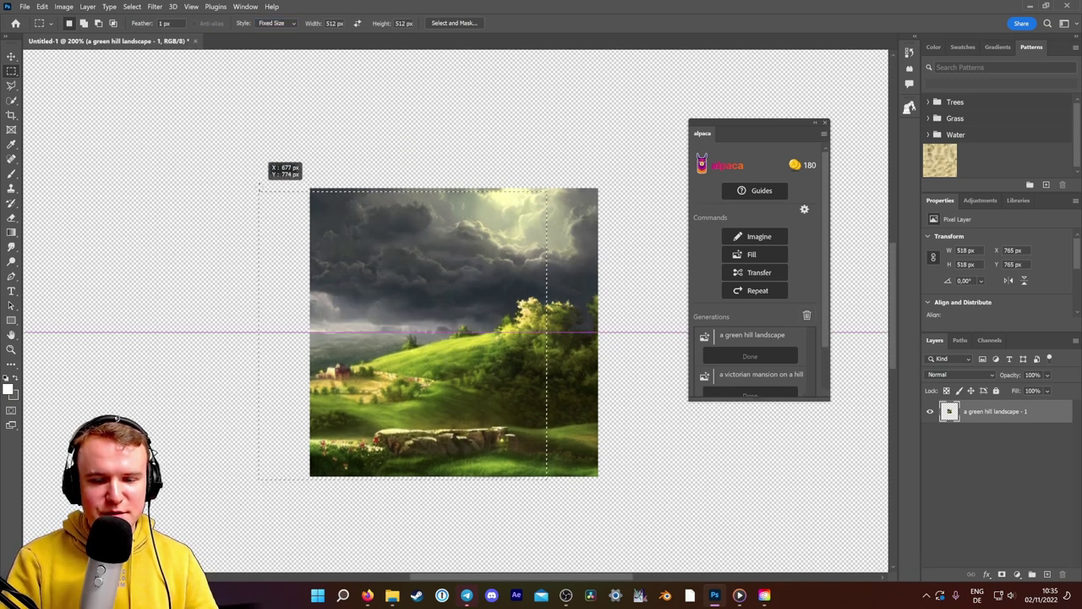
click(268, 23)
Step: Reset the marquee to Normal, select a small square around the farmhouse, and open Alpaca Transfer
click(269, 23)
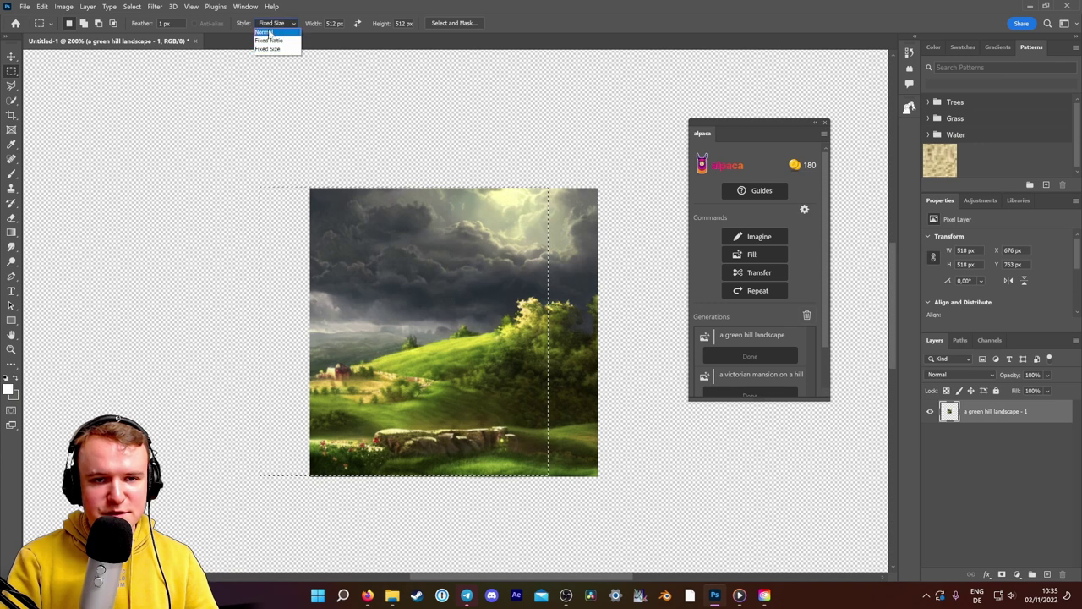
click(586, 362)
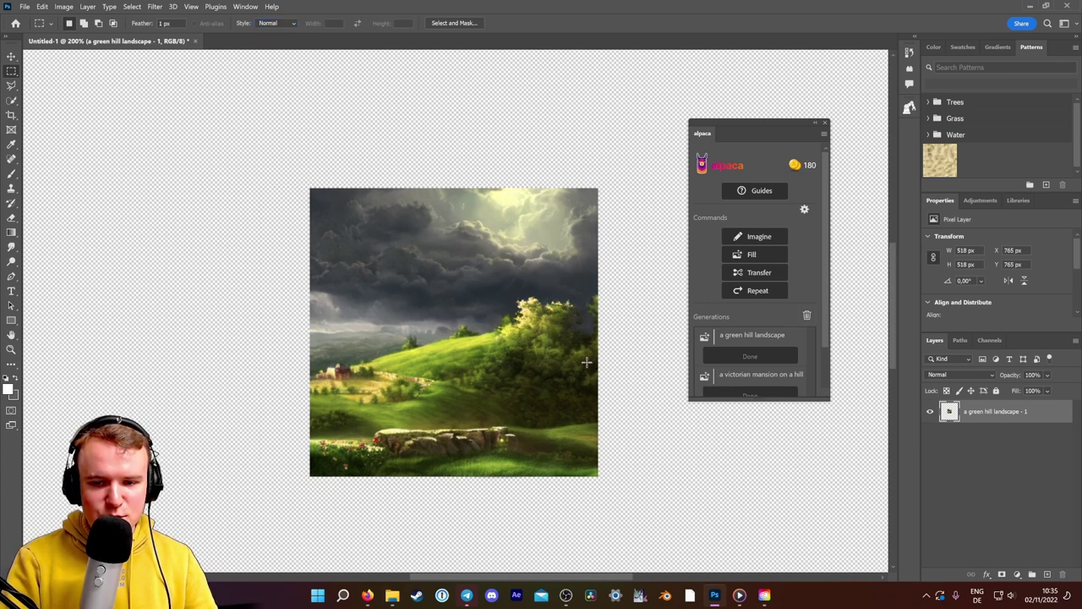
mouse_move(369, 332)
mouse_down()
mouse_move(313, 389)
mouse_move(339, 376)
mouse_up()
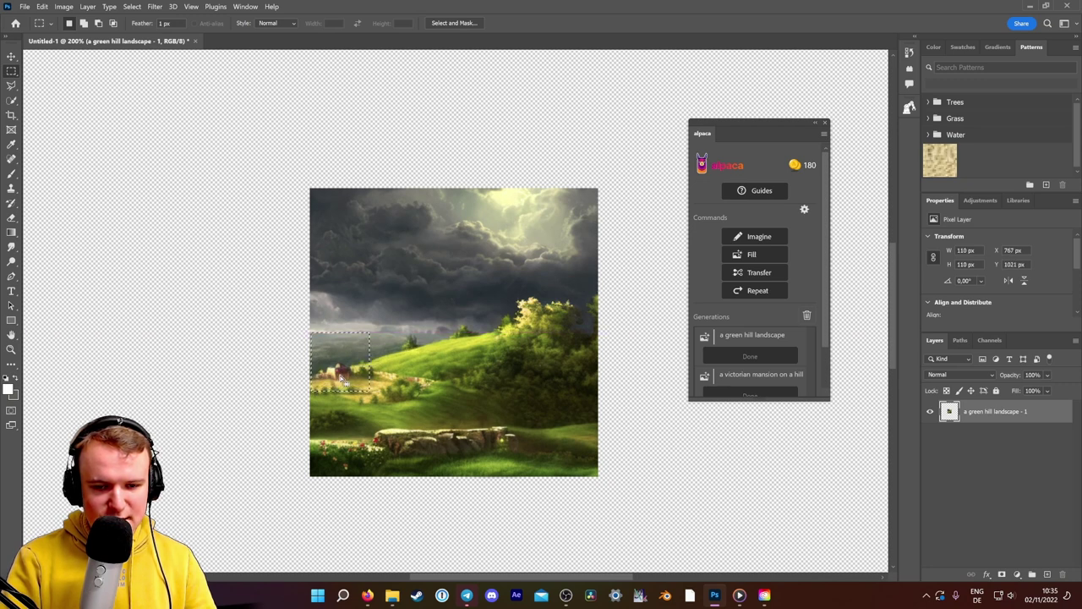
scroll(405, 406, down, 1)
scroll(405, 406, down, 1)
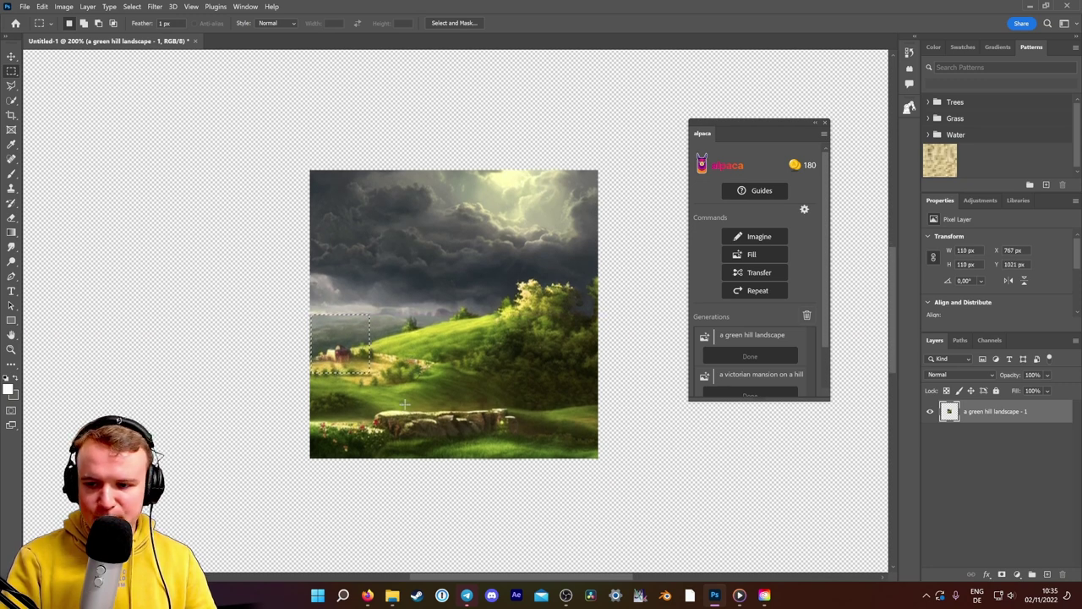
click(773, 276)
Step: Enter the Transfer prompt 'a victorian mansion' and set Number of Images to 2
drag(364, 85, 560, 92)
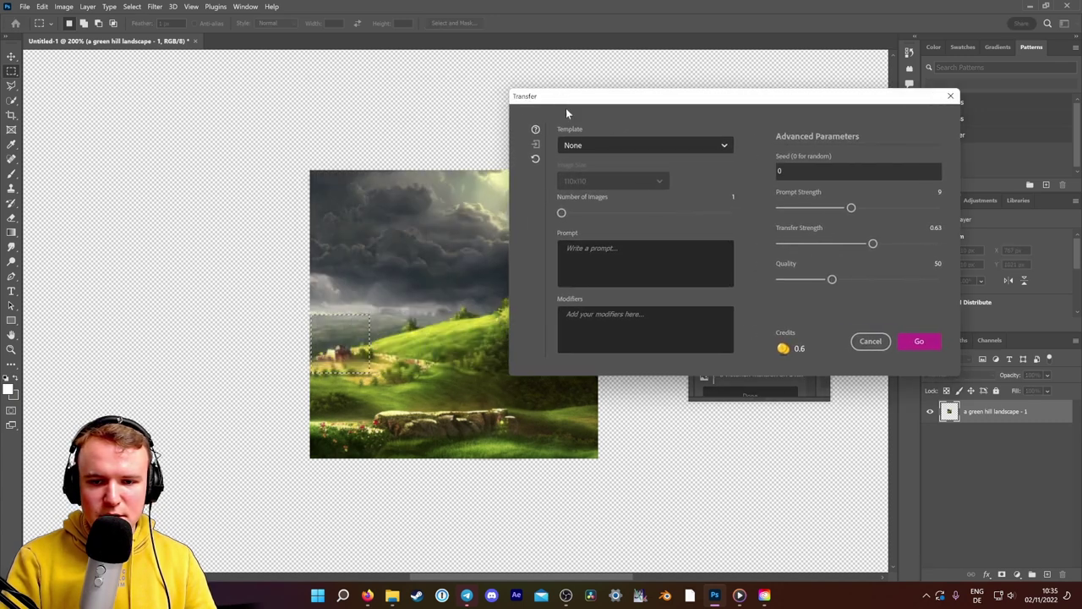
click(609, 254)
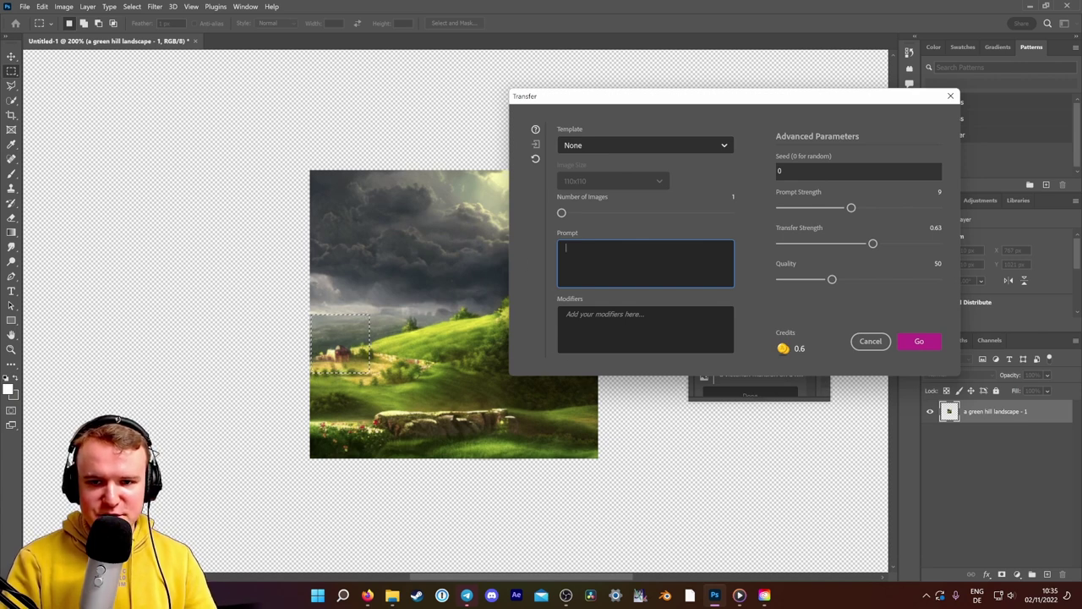
text(a)
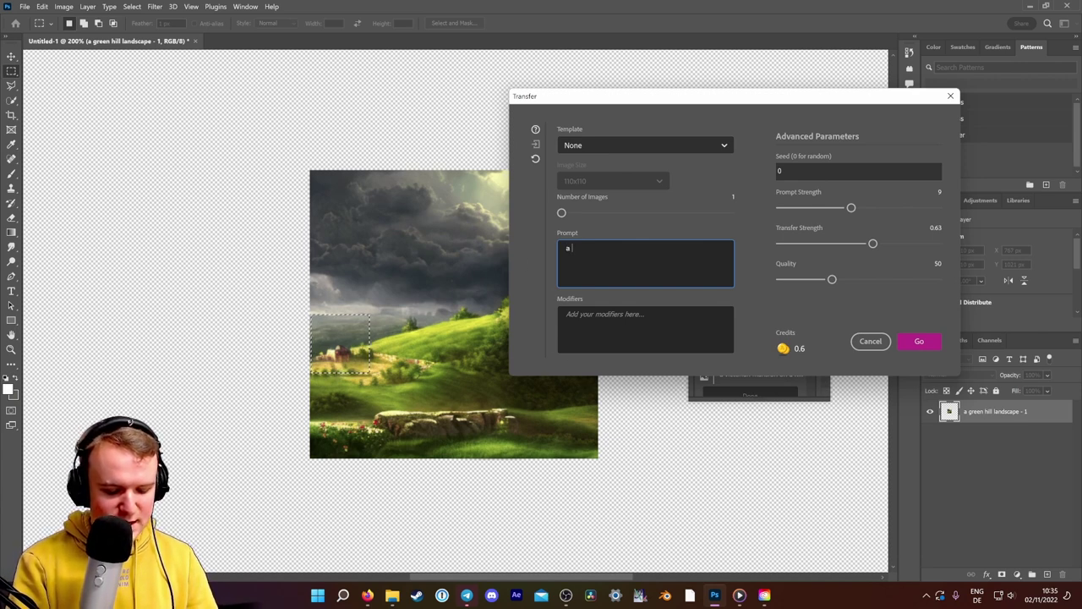
text( victorian mansion)
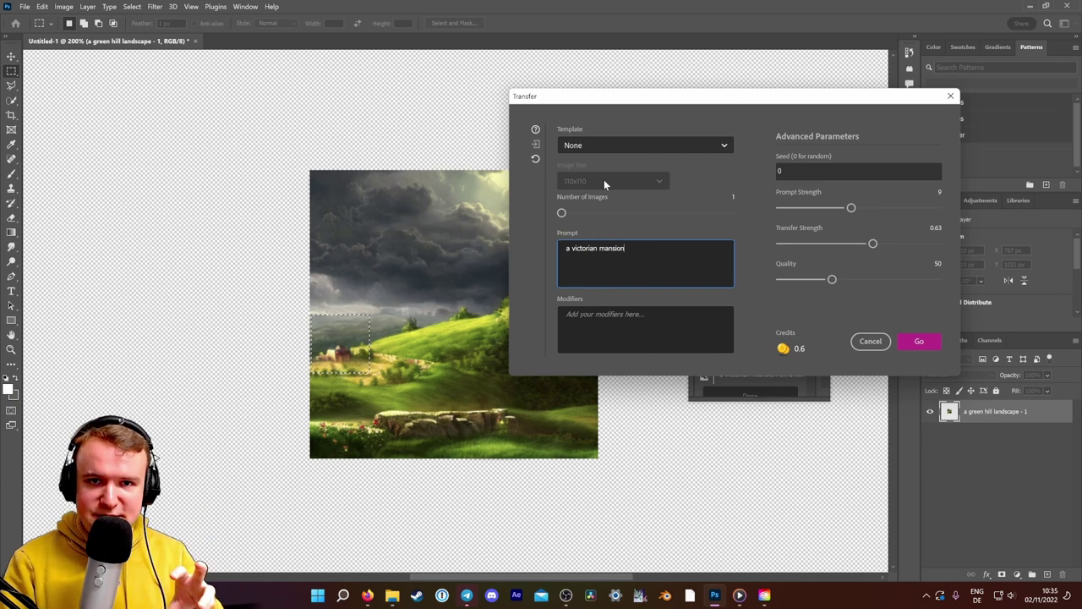
drag(561, 212, 603, 214)
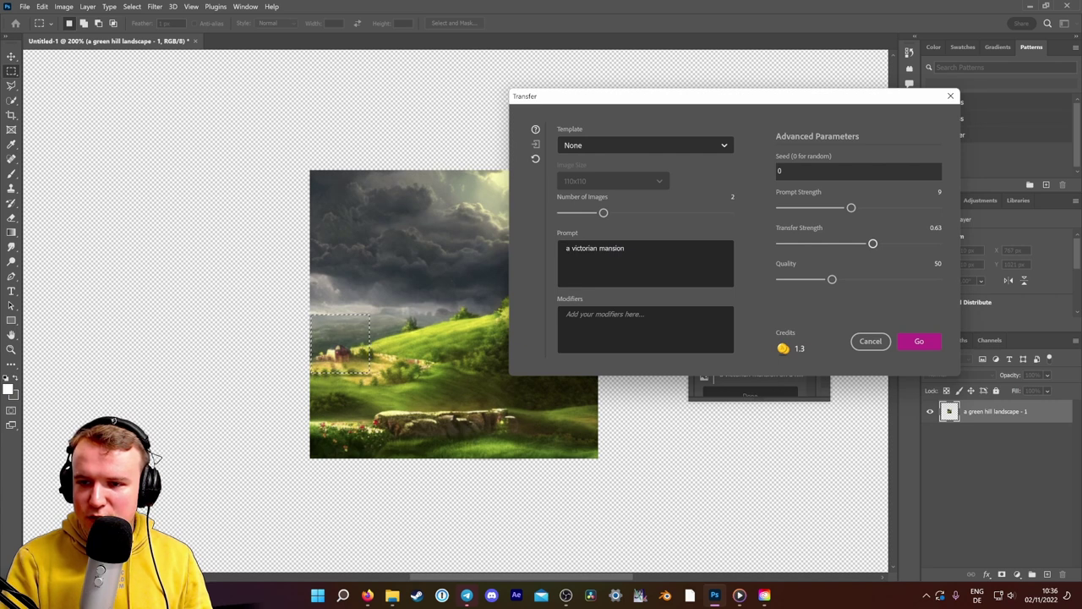
Step: Tune the transfer strength and generate the Victorian mansion variants
drag(873, 244, 907, 243)
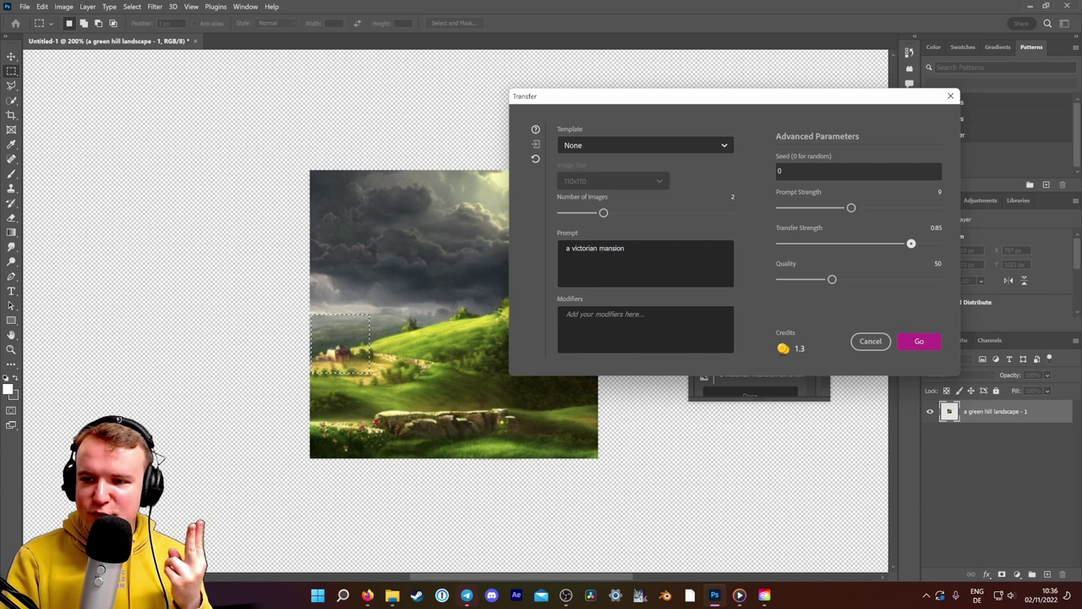
drag(910, 244, 871, 244)
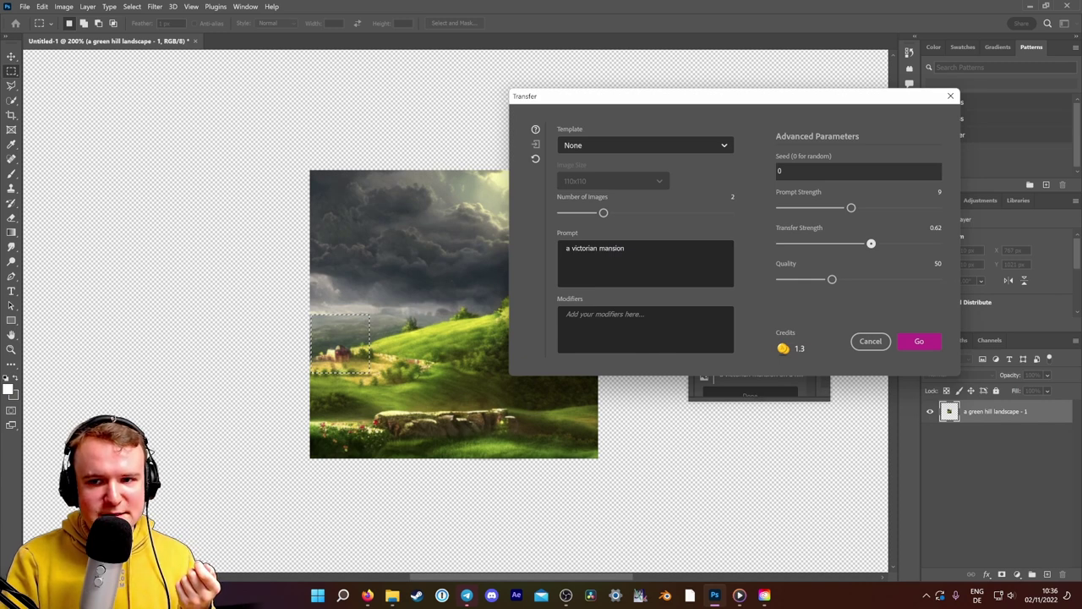
drag(871, 244, 914, 244)
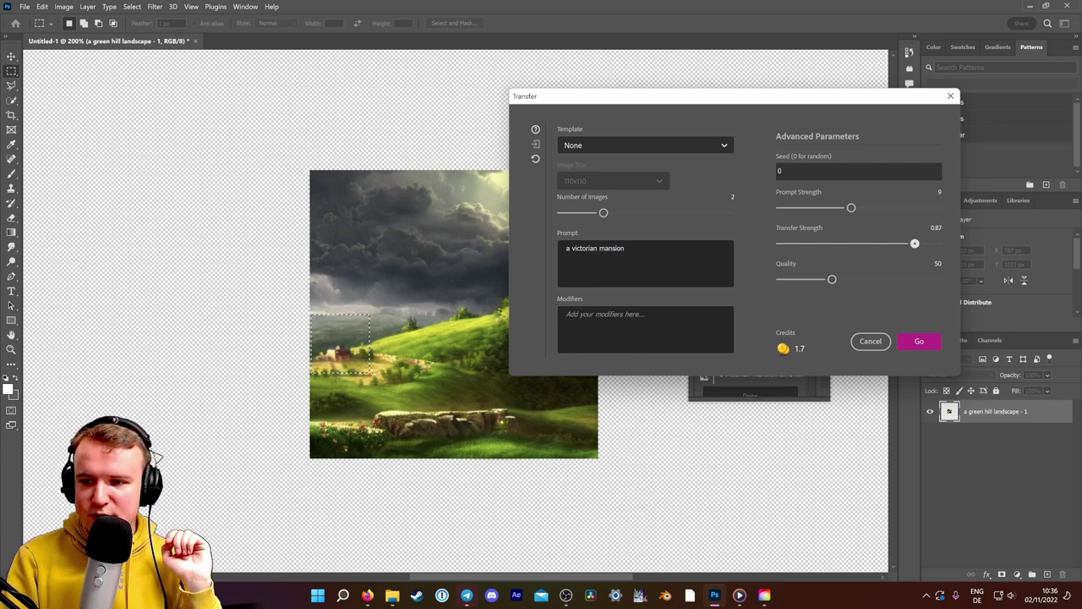
click(919, 341)
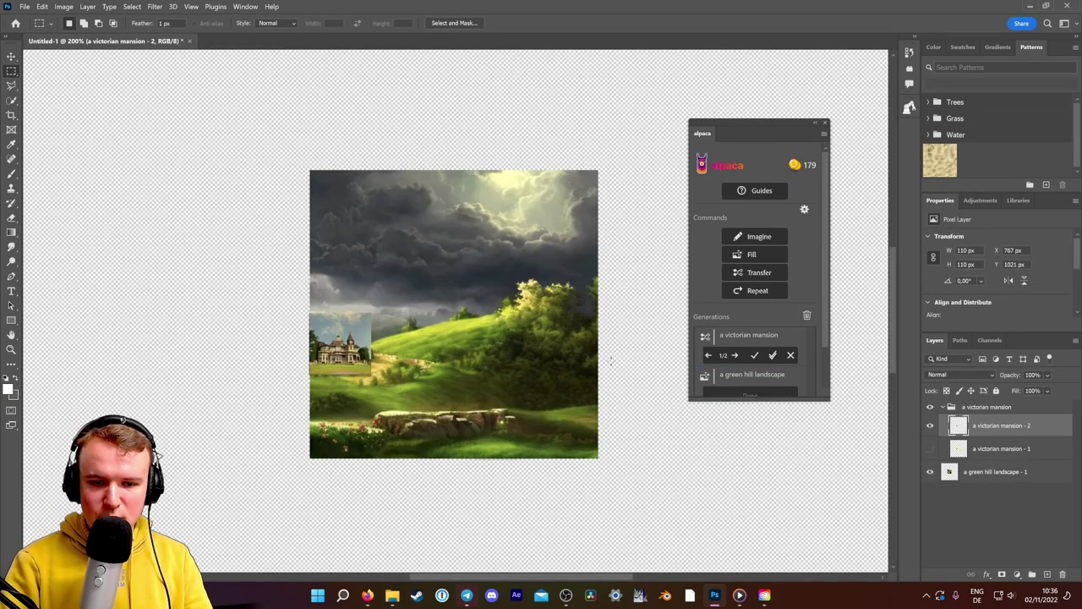
Step: Compare the two mansion variants, then discard that generation
click(737, 356)
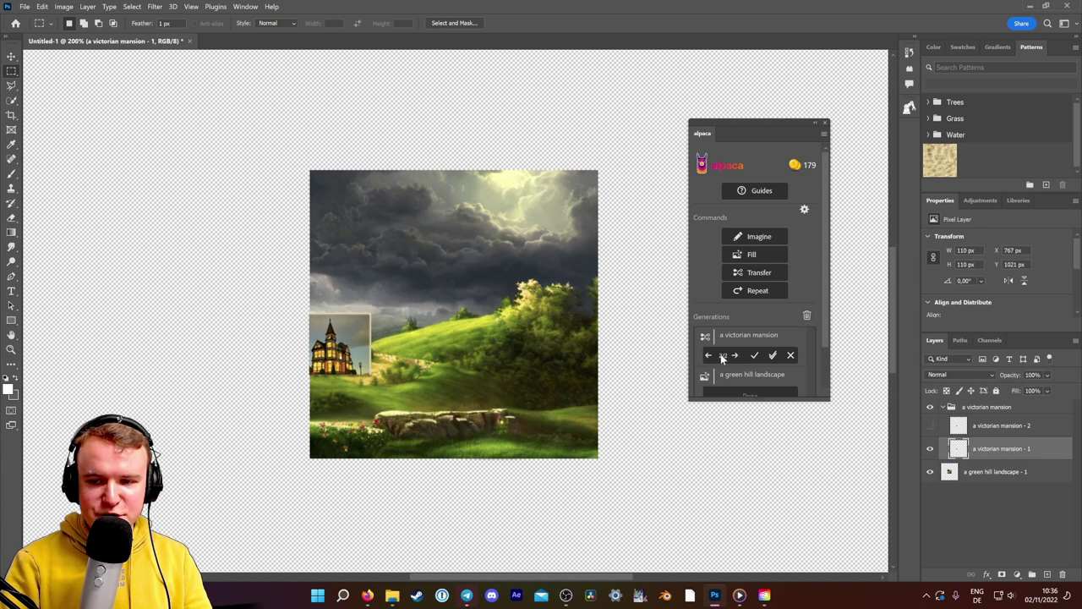
click(709, 356)
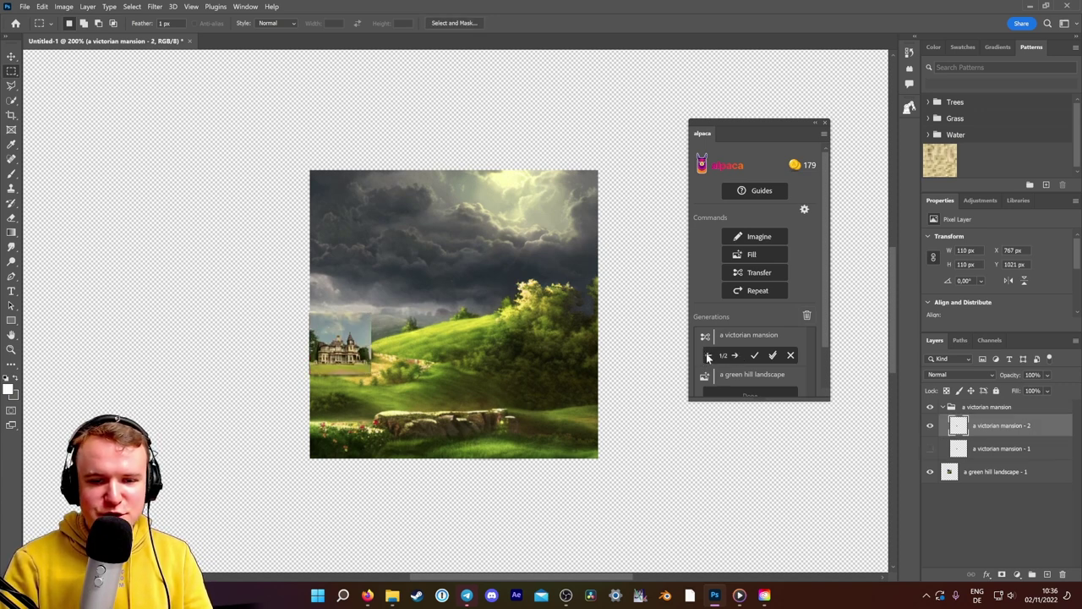
click(735, 356)
click(790, 356)
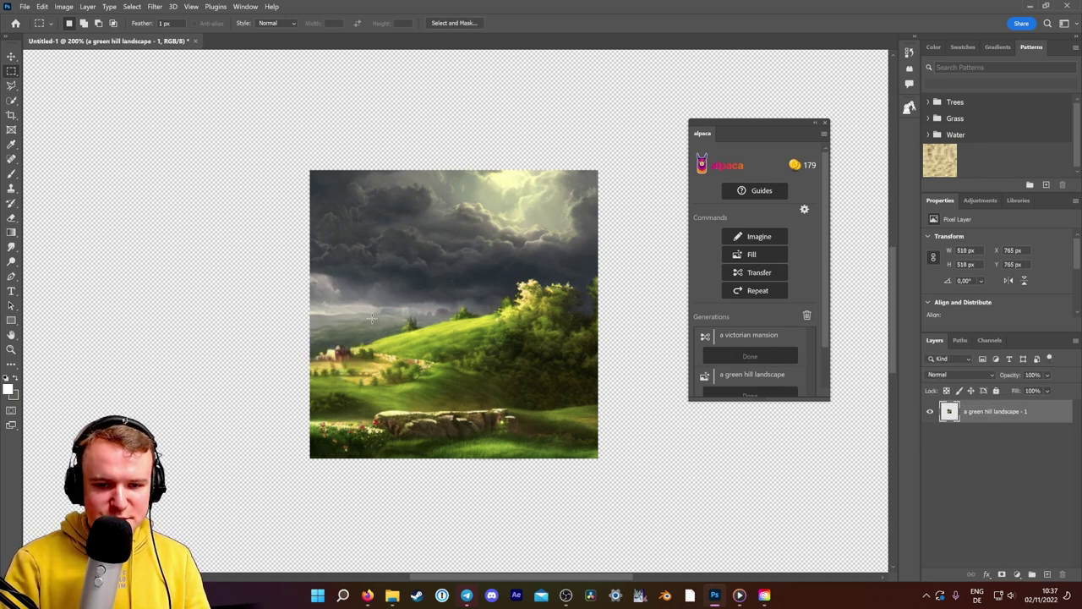
Step: Regenerate mansions at strength 0.87 over the farmhouse square, show the other variant, and zoom in
drag(372, 318, 312, 376)
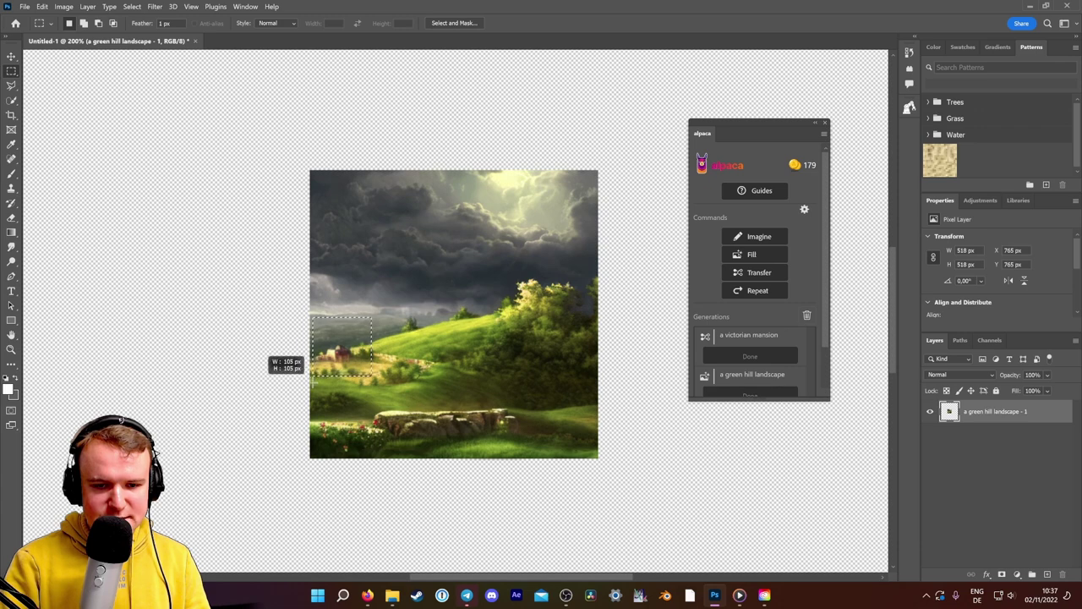
click(752, 272)
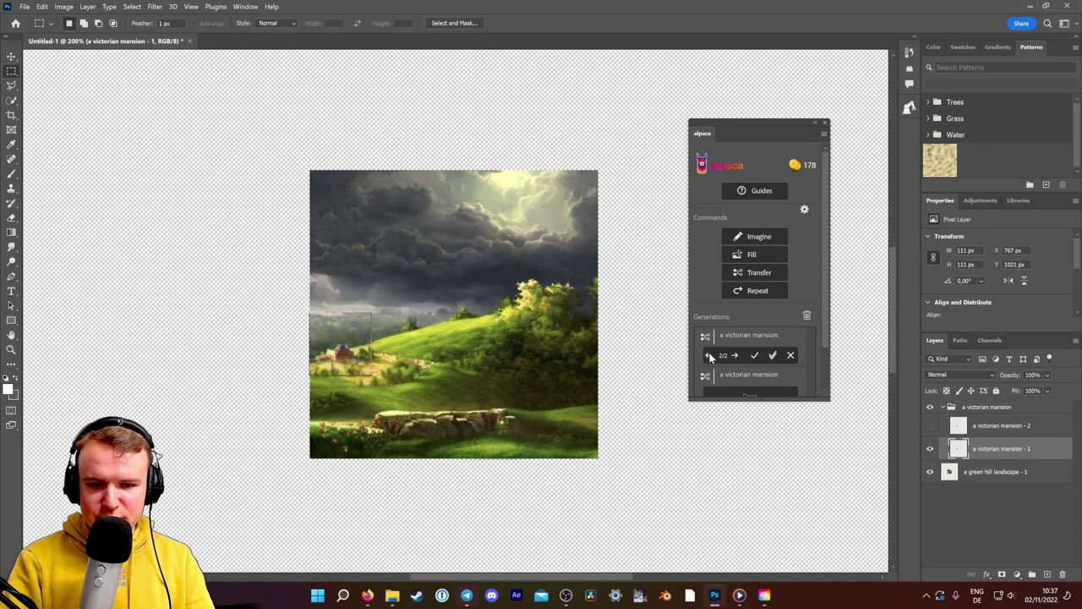
click(710, 356)
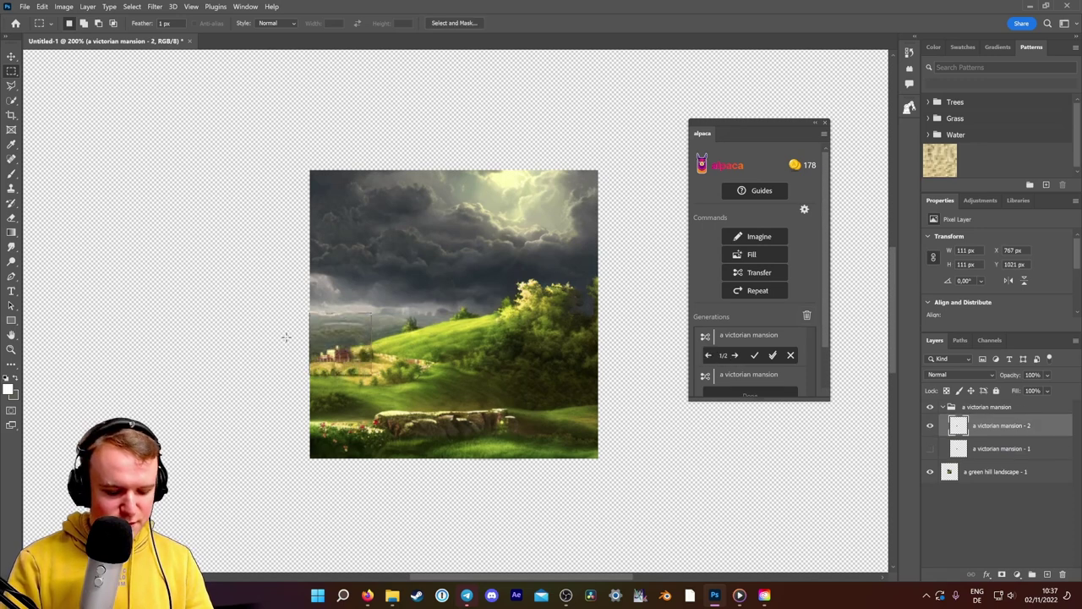
key(ctrl+plus)
key(ctrl+plus)
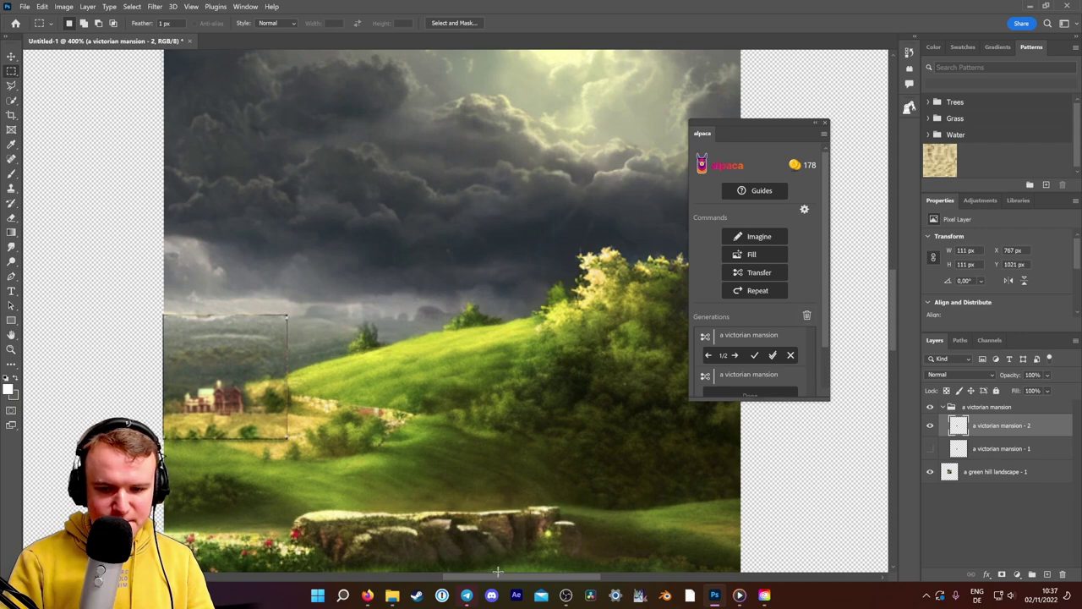
Step: Nudge the mansion patch slightly left with the Move tool
scroll(482, 473, left, 5)
scroll(477, 440, right, 1)
key(ctrl+plus)
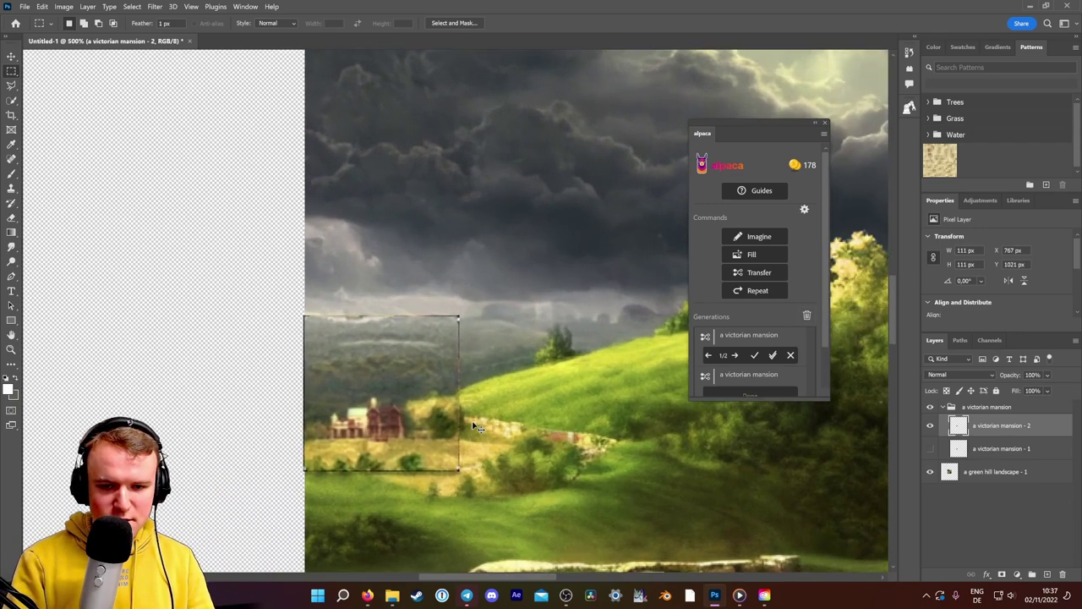
scroll(474, 427, down, 2)
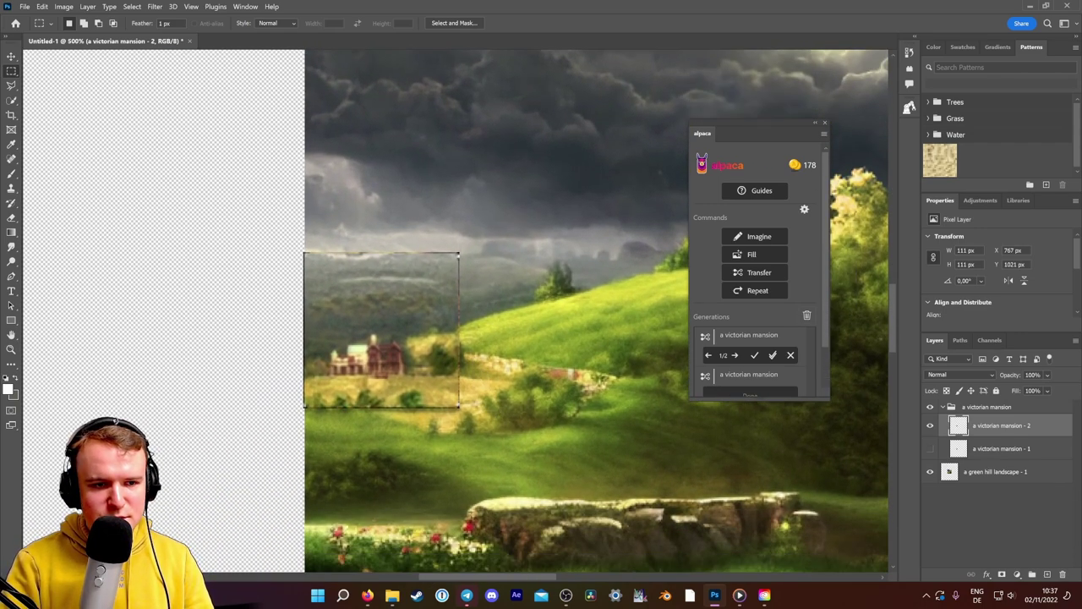
click(11, 56)
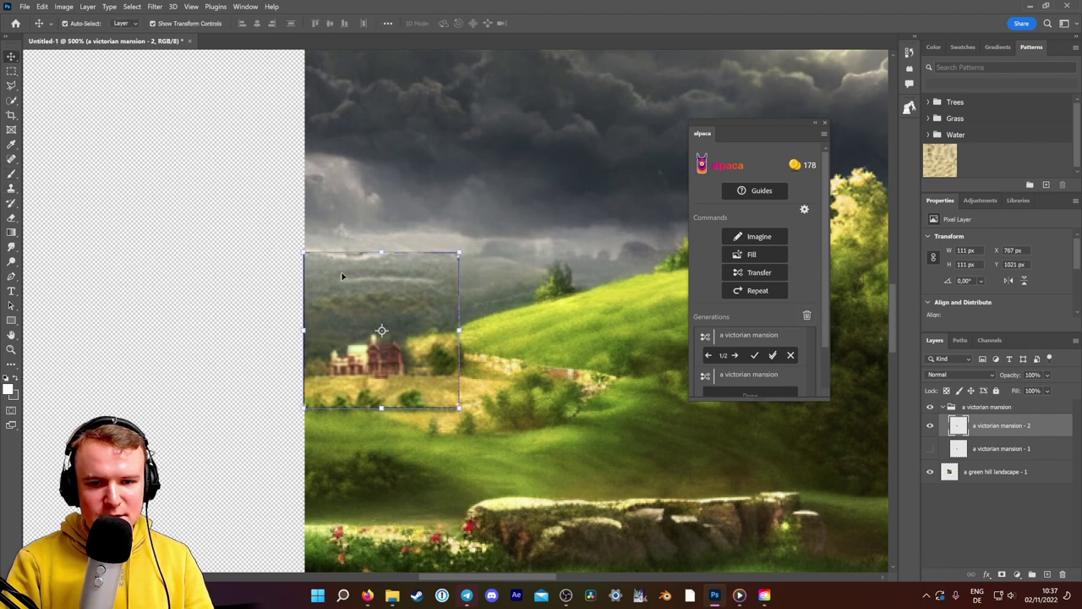
mouse_move(325, 265)
mouse_down()
mouse_move(302, 262)
mouse_move(339, 264)
mouse_up()
Step: Erase the patch's hard rectangular edges so the mansion blends into the hillside
click(11, 218)
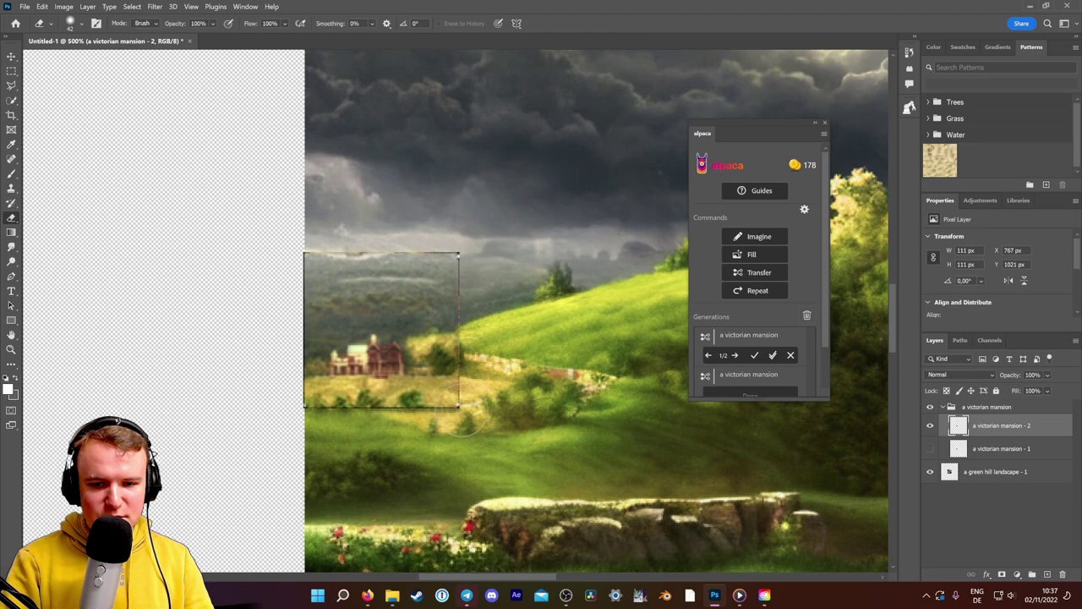
drag(461, 410, 474, 400)
mouse_move(478, 347)
mouse_down()
mouse_move(463, 219)
mouse_move(325, 237)
mouse_move(427, 240)
mouse_up()
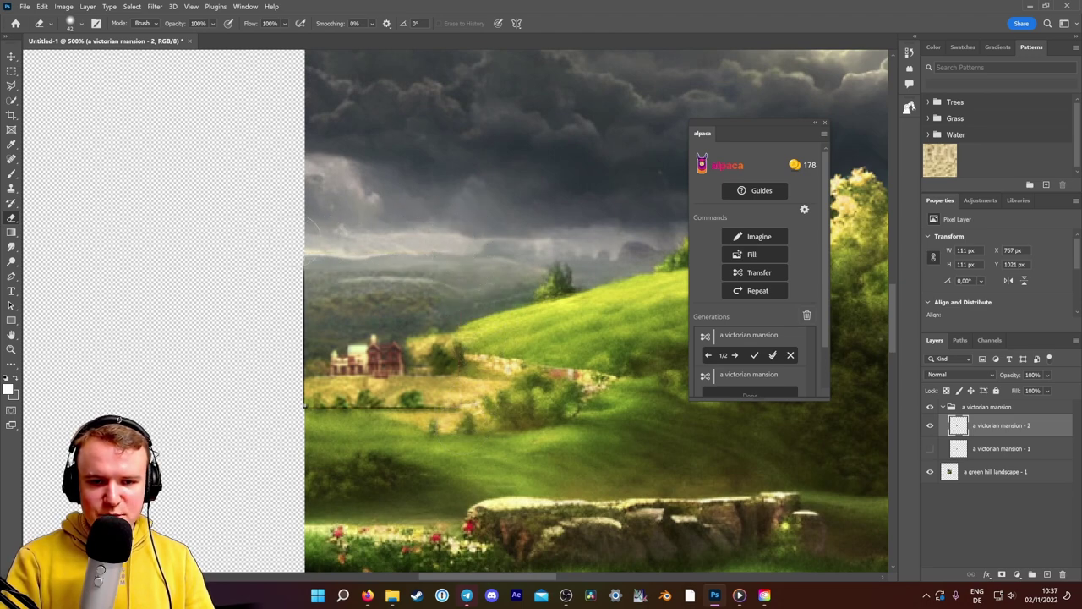
mouse_move(309, 257)
mouse_down()
mouse_move(314, 435)
mouse_move(448, 436)
mouse_move(486, 456)
mouse_up()
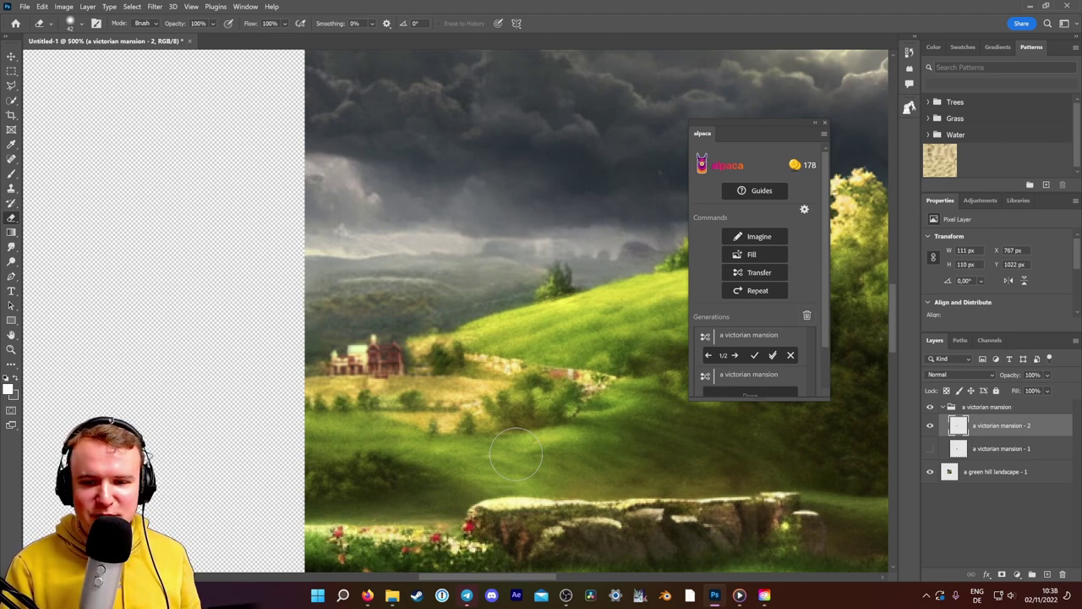
key(ctrl+minus)
key(ctrl+minus)
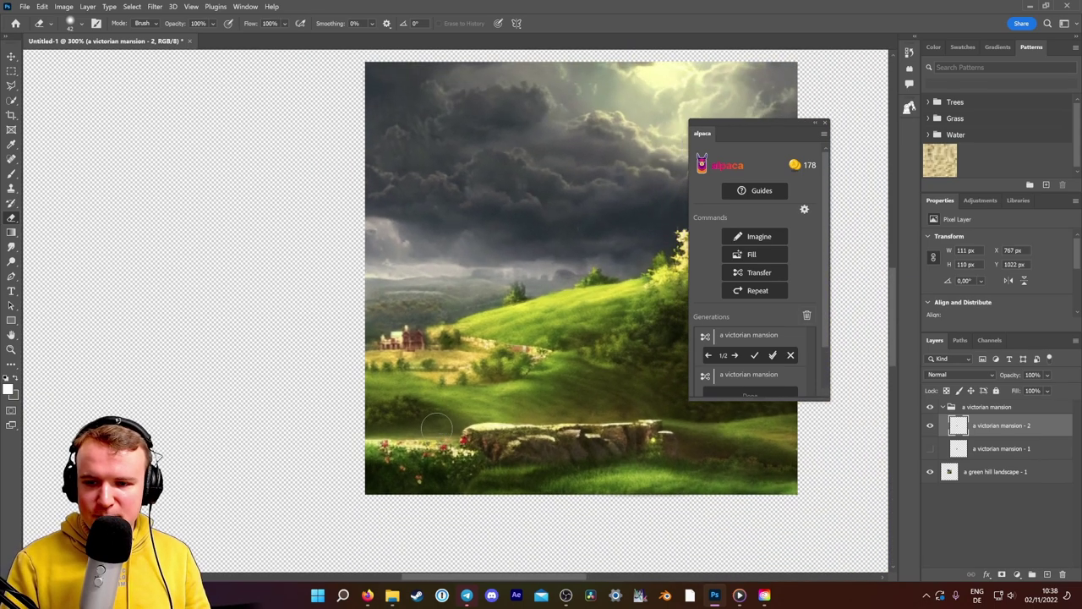
Step: Pan the zoomed composite to check the mansion blend
scroll(490, 298, up, 1)
scroll(687, 361, right, 3)
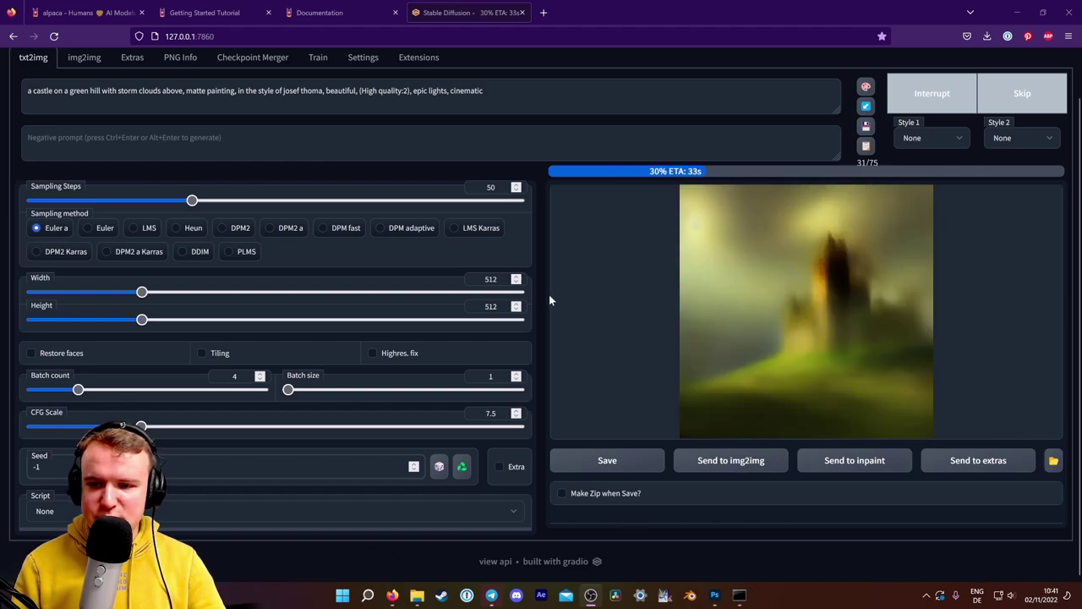
Step: Enlarge a finished castle result and step to the third and fourth images
scroll(541, 296, up, 1)
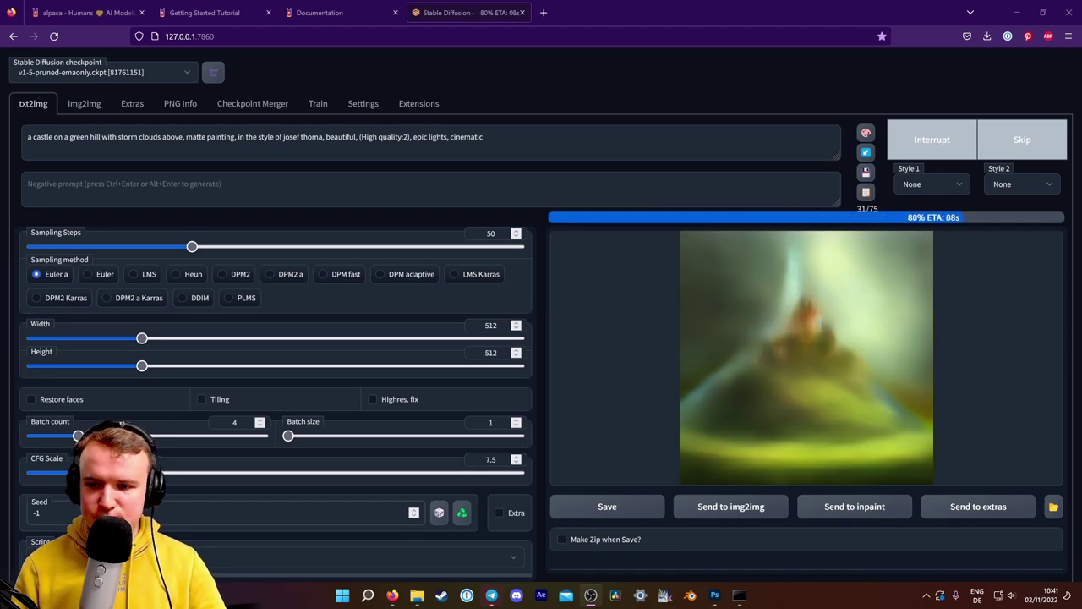
click(740, 320)
click(805, 470)
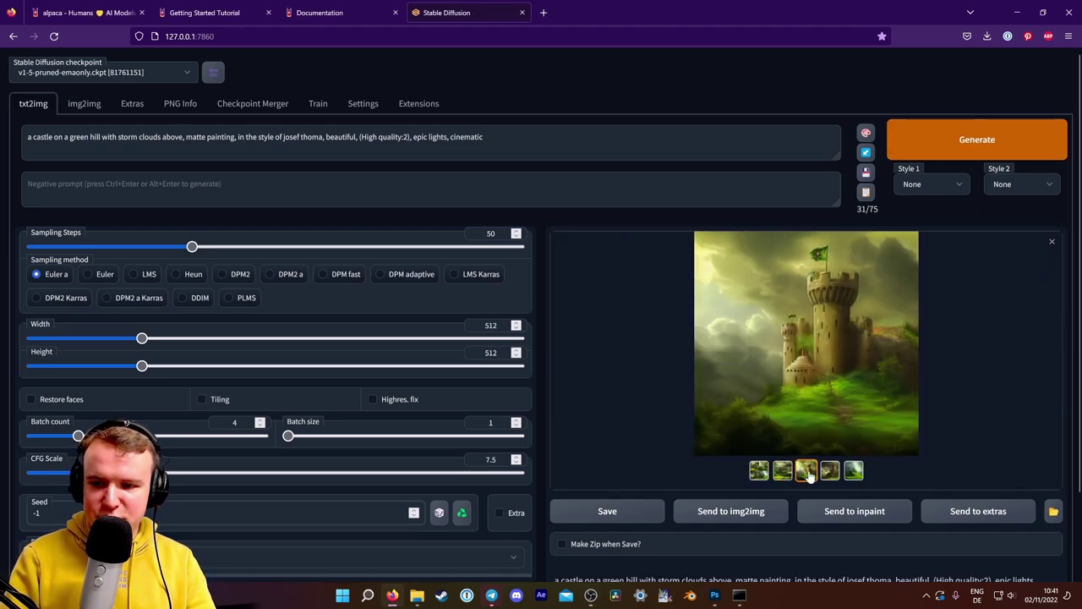
click(830, 470)
Step: Glance at the Photoshop composite, then return to the enlarged fourth castle result
click(715, 595)
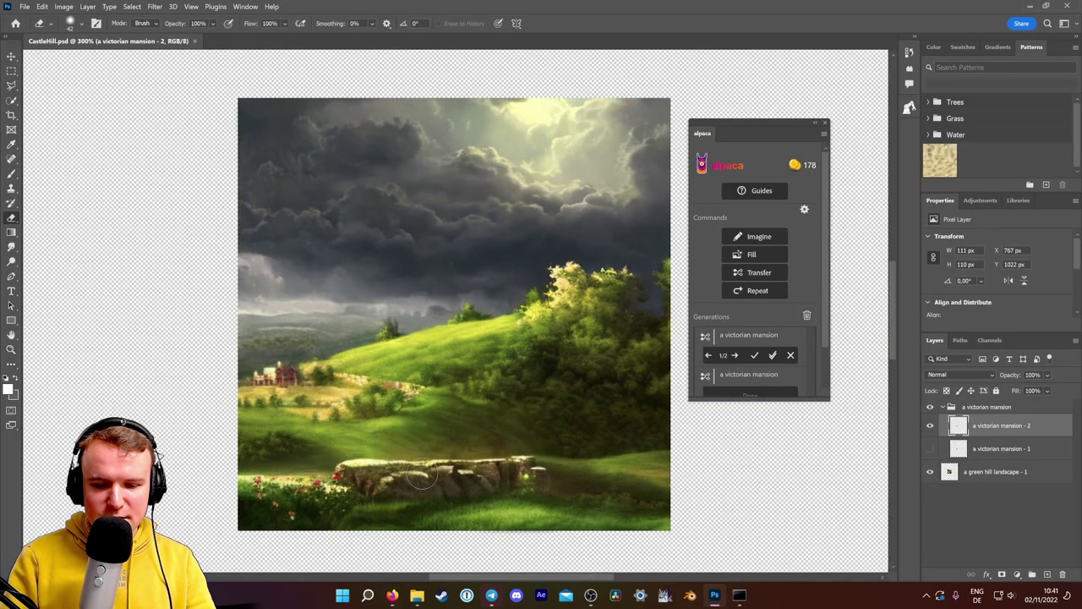
click(392, 595)
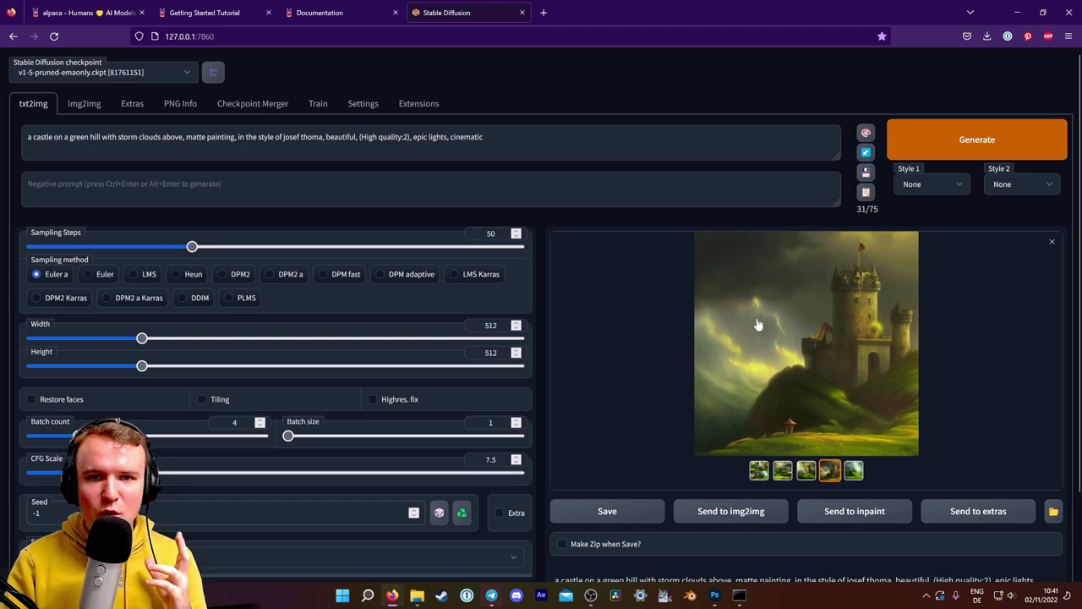
Step: Step back through the castle thumbnails to the four-image grid and review the generation info
click(714, 595)
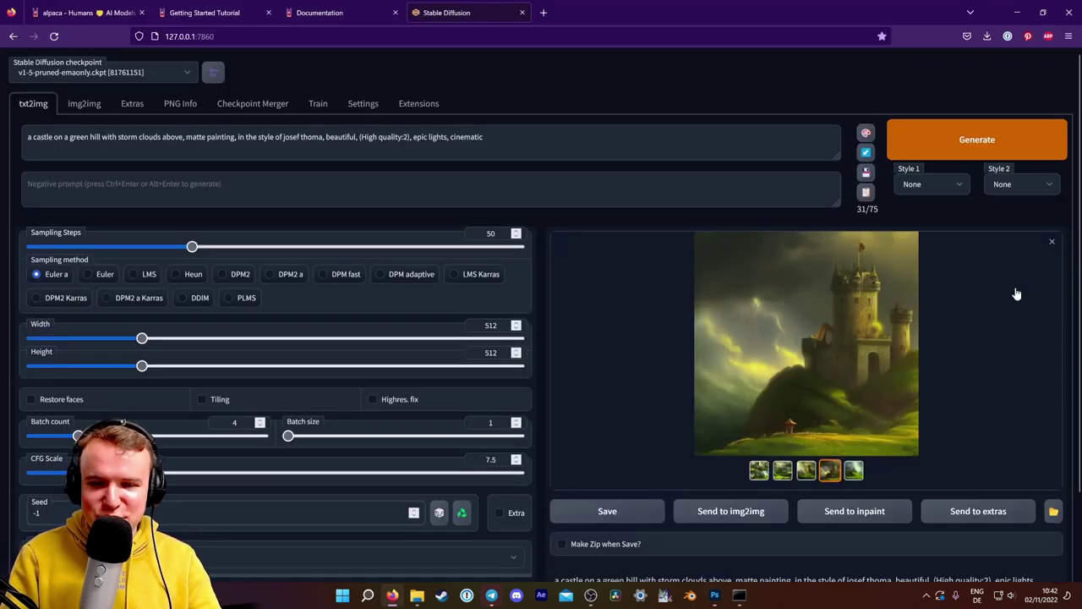
click(805, 471)
click(782, 471)
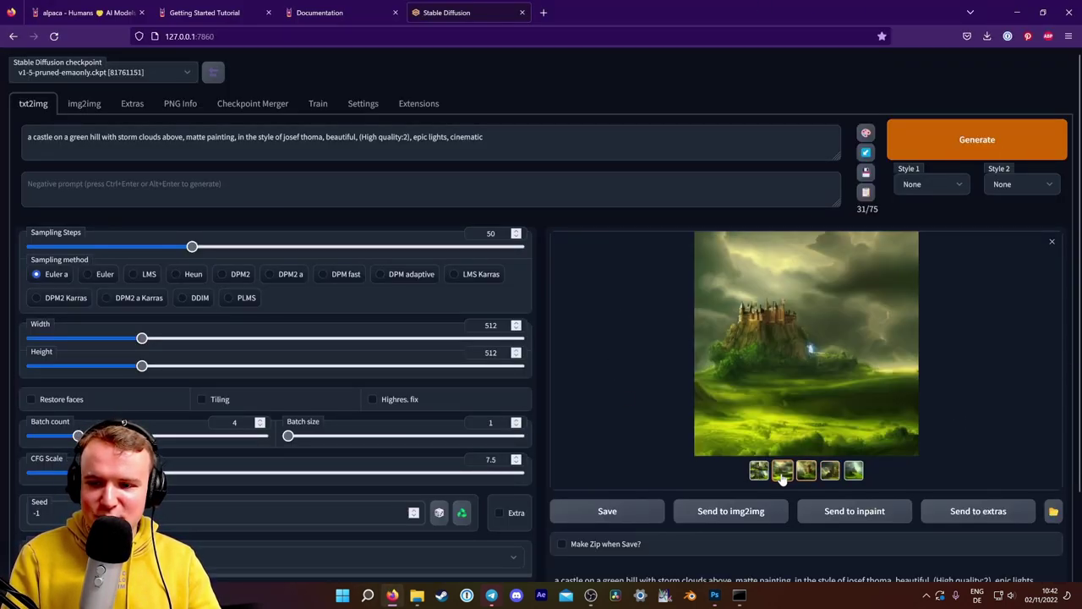
click(759, 471)
scroll(550, 427, down, 2)
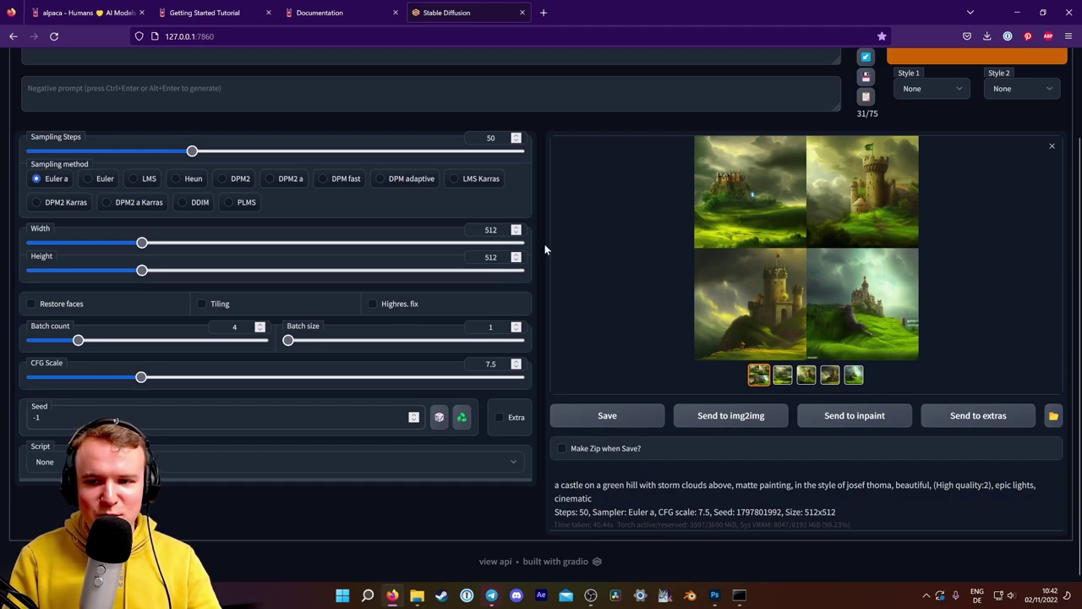
scroll(618, 259, up, 1)
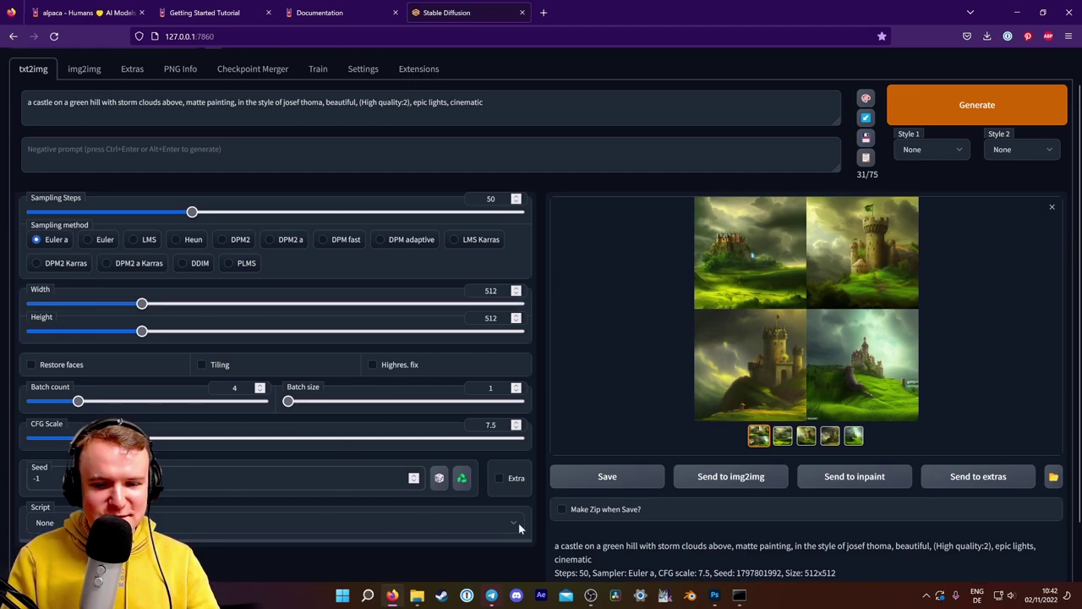
scroll(544, 488, up, 1)
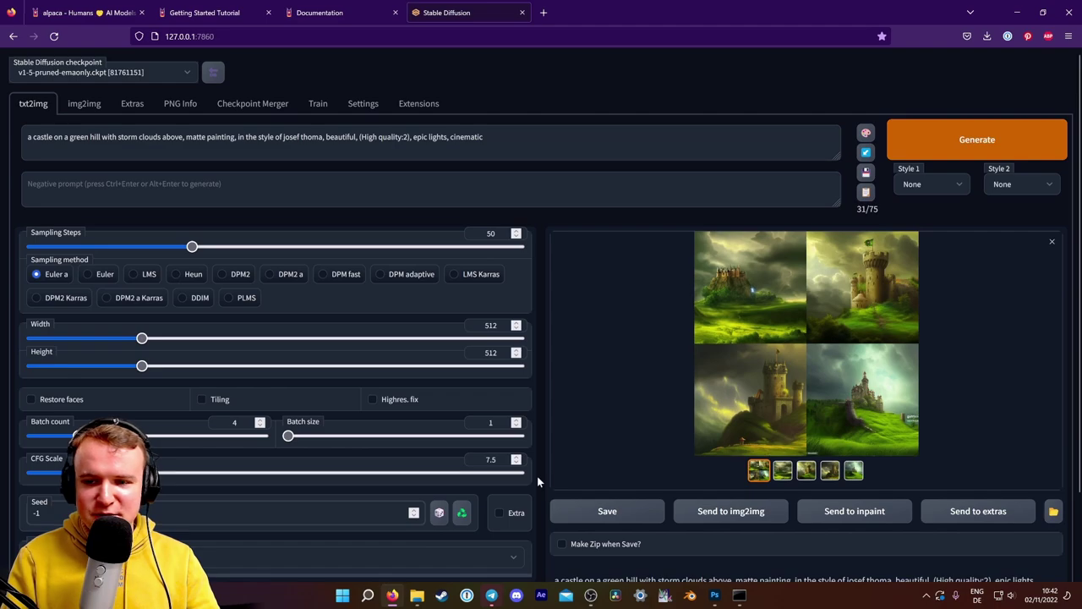
Step: Bring CastleHill.psd to the front and zoom out to 100% to see the whole composite
click(712, 595)
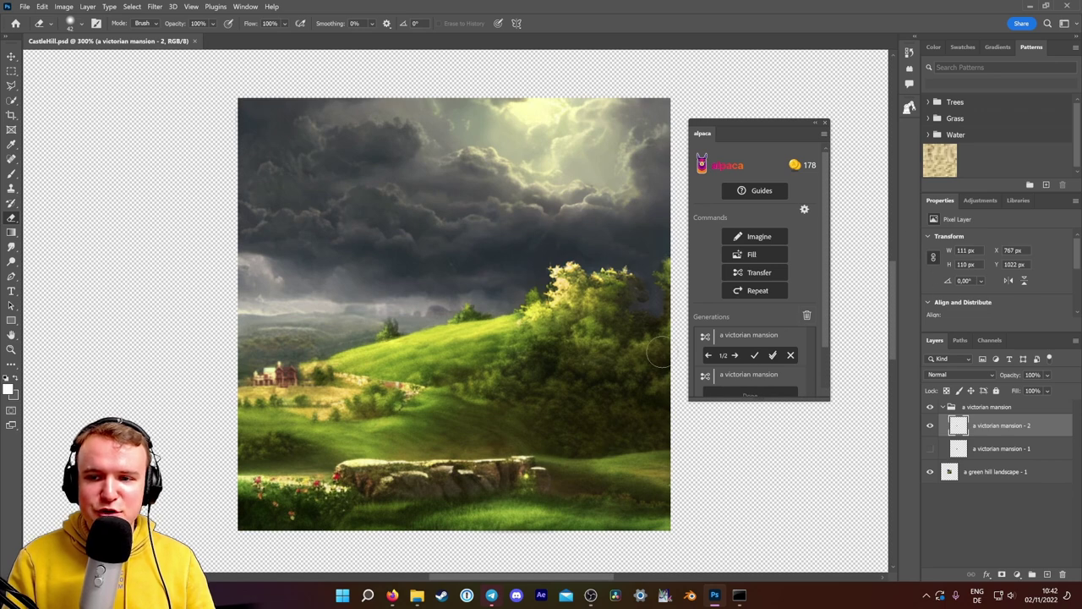
key(ctrl+minus)
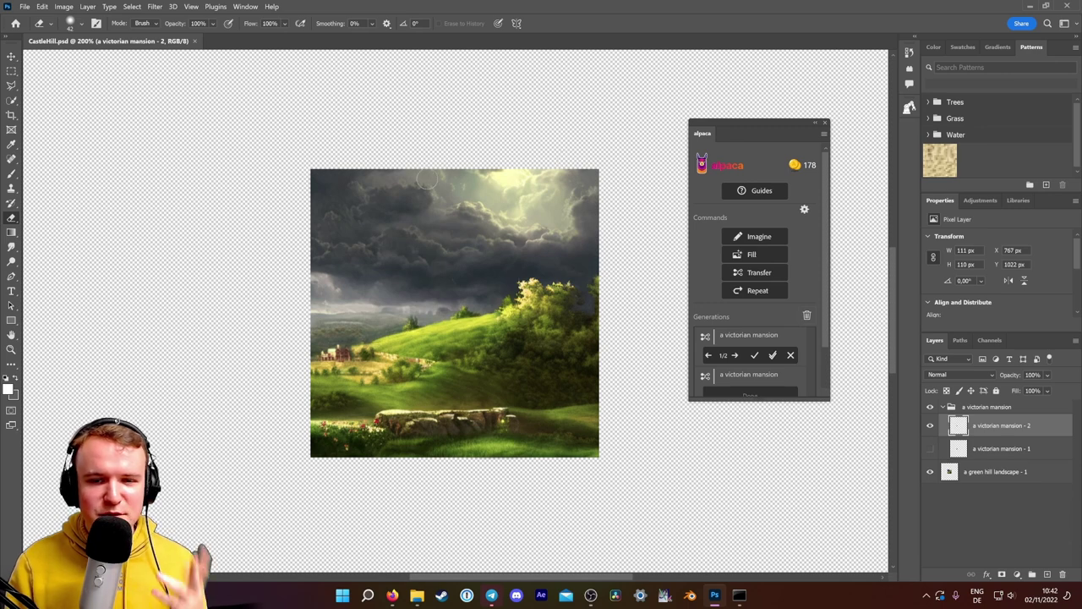
key(ctrl+minus)
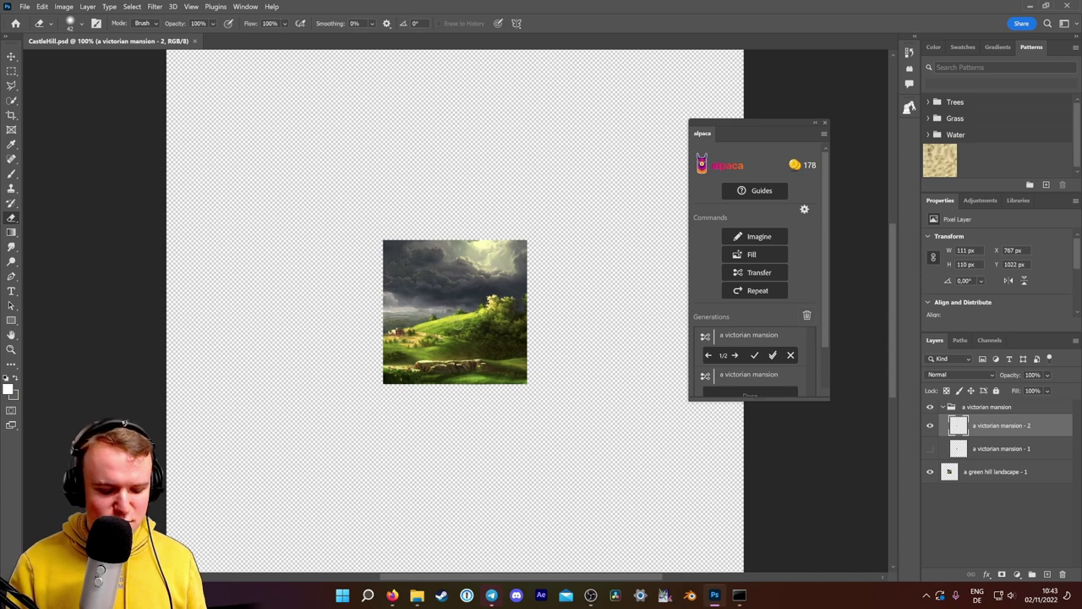
scroll(457, 315, up, 3)
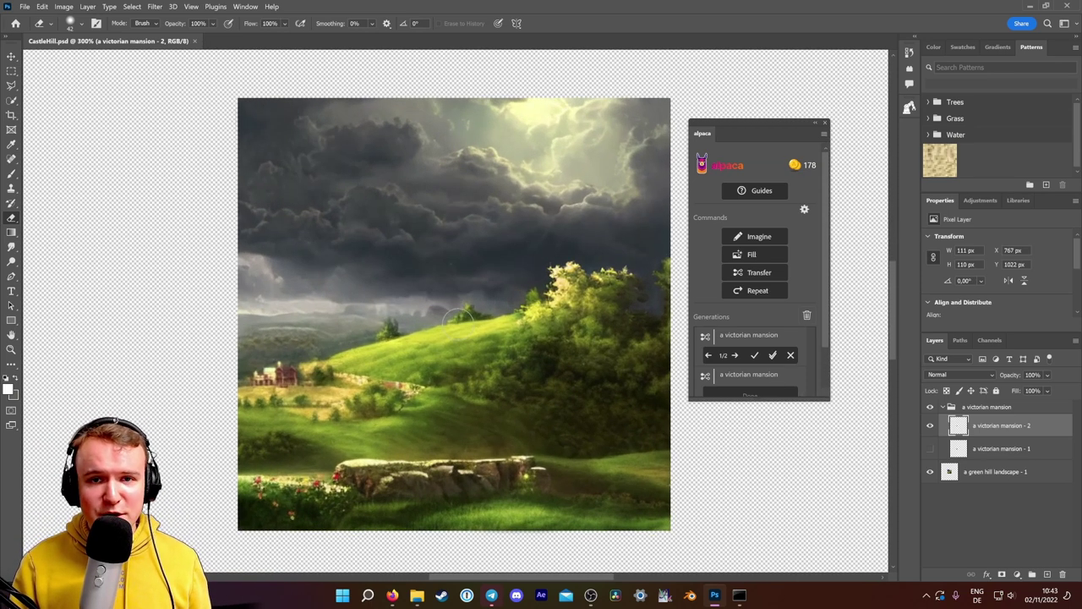